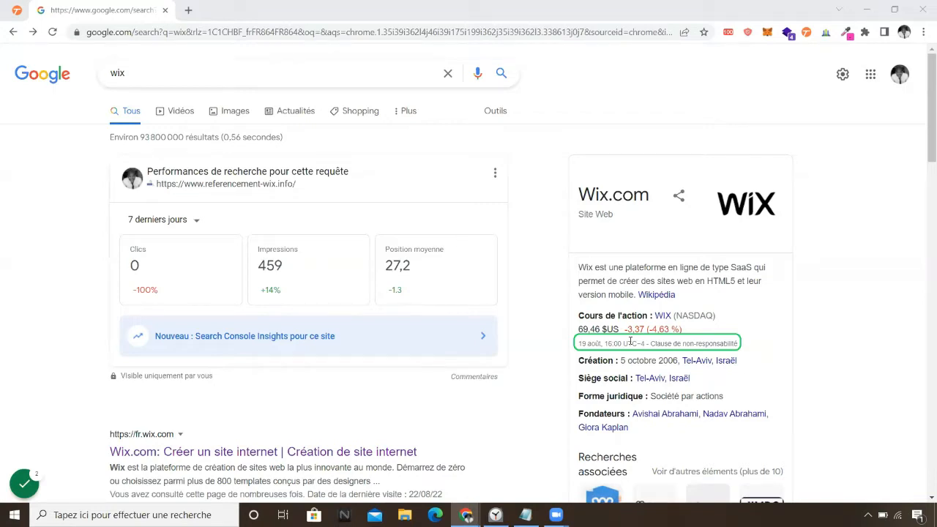
Go from the Wix.com search result to account sign-up via C'est parti and S'inscrire.
click(144, 66)
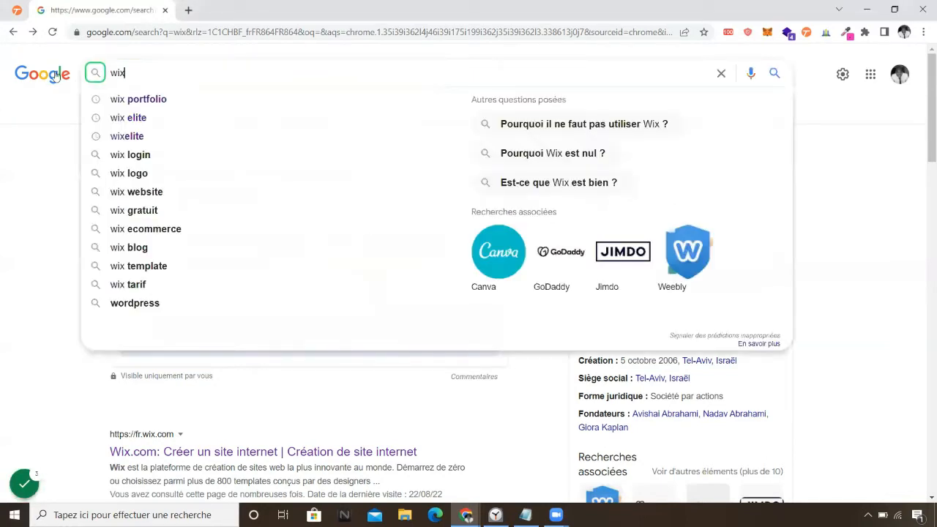
click(15, 310)
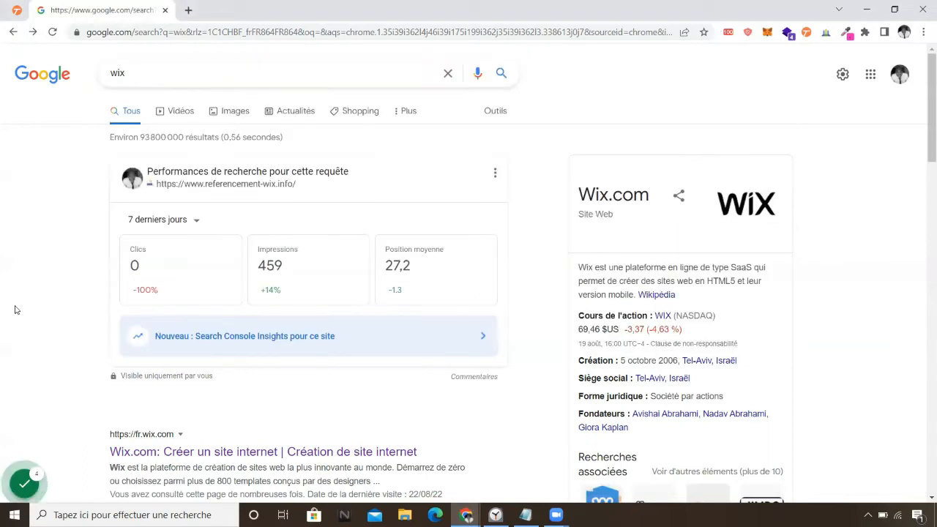
click(211, 454)
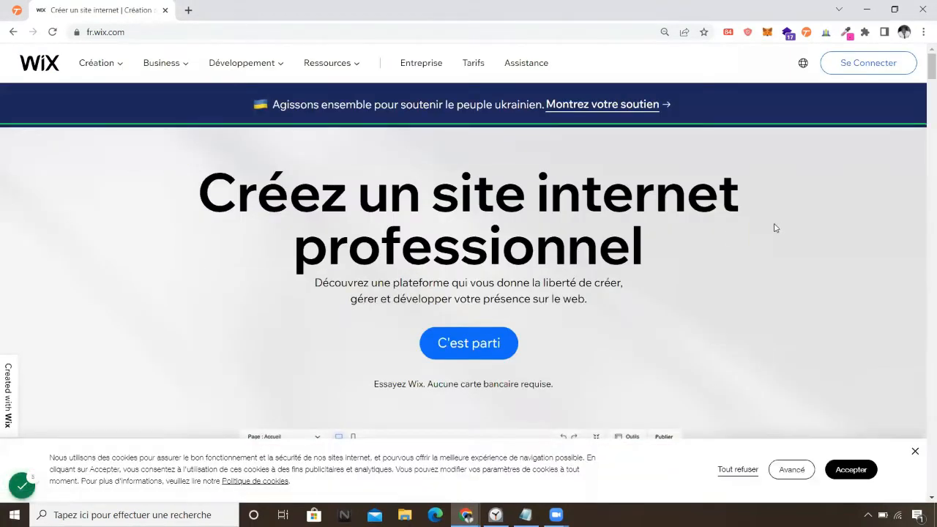
click(465, 345)
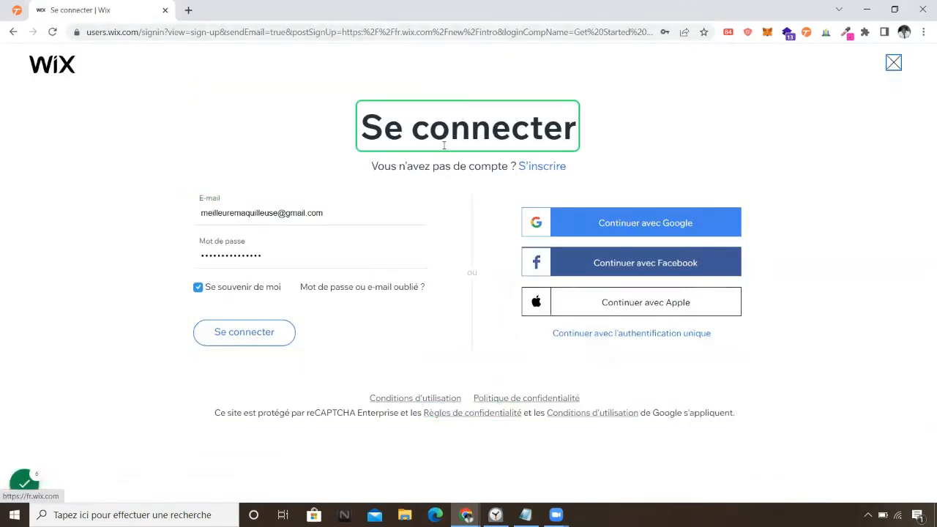
click(537, 166)
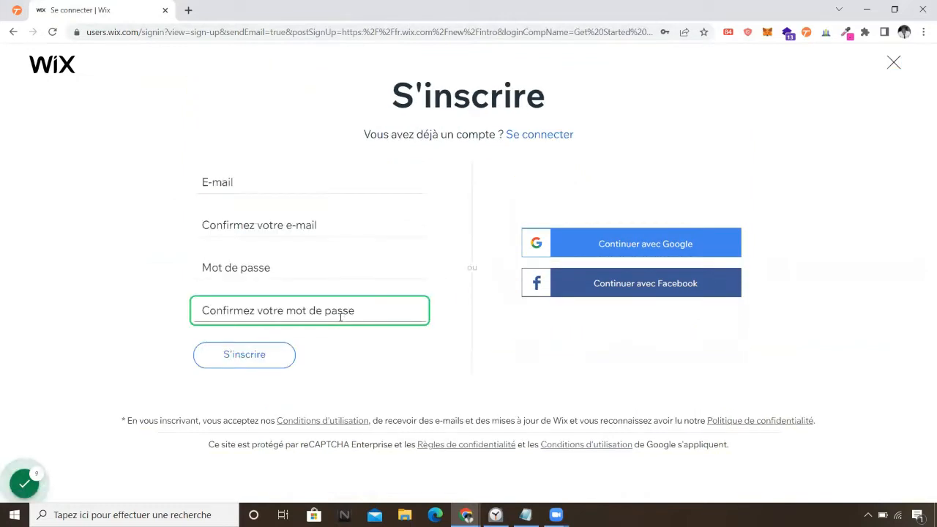
Autofill the saved e-mail address into the sign-up E-mail field.
click(233, 182)
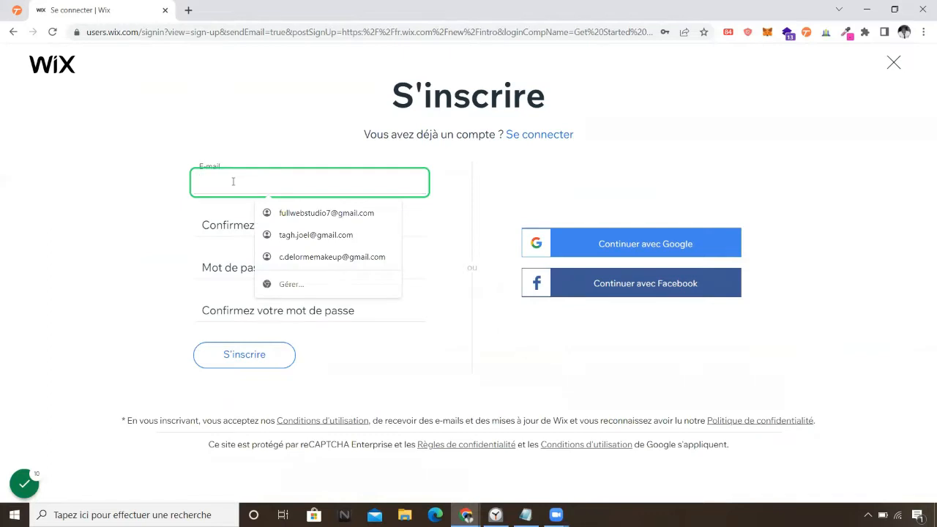
text(wix)
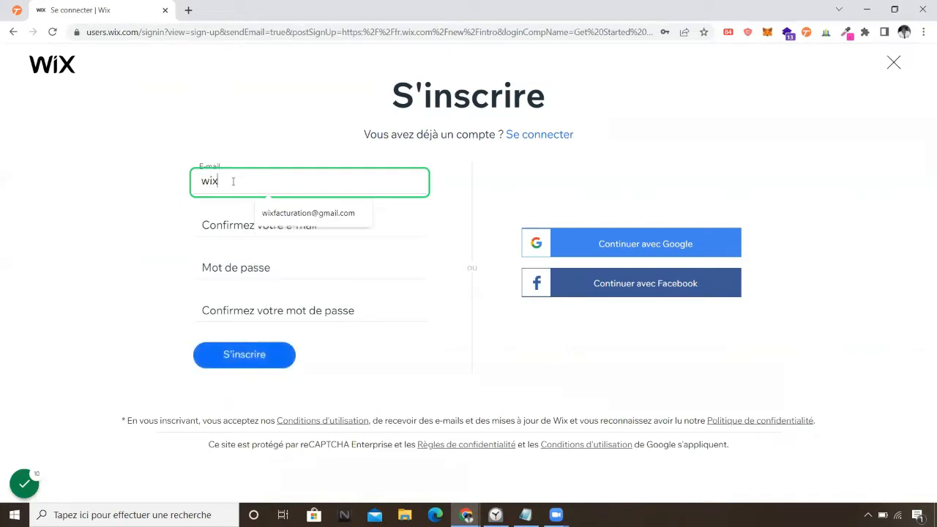
click(311, 218)
click(244, 223)
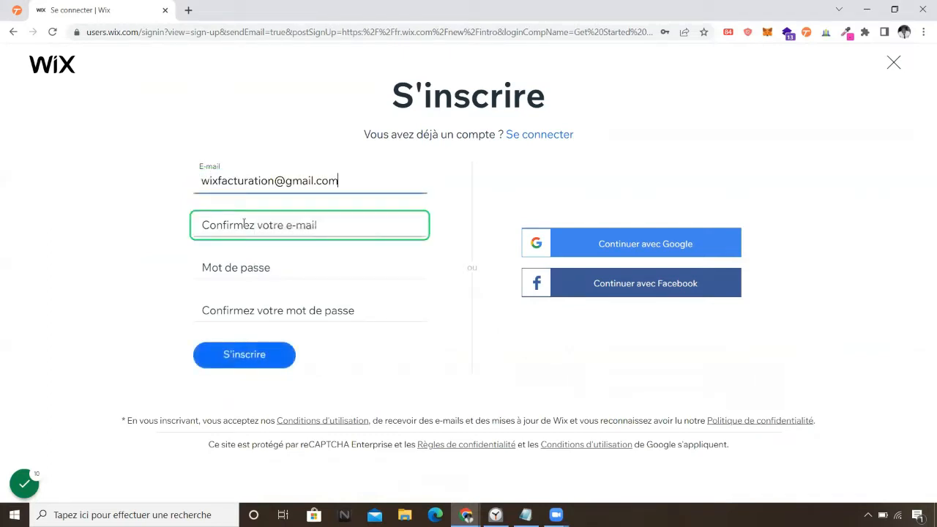
drag(342, 182, 171, 186)
click(227, 220)
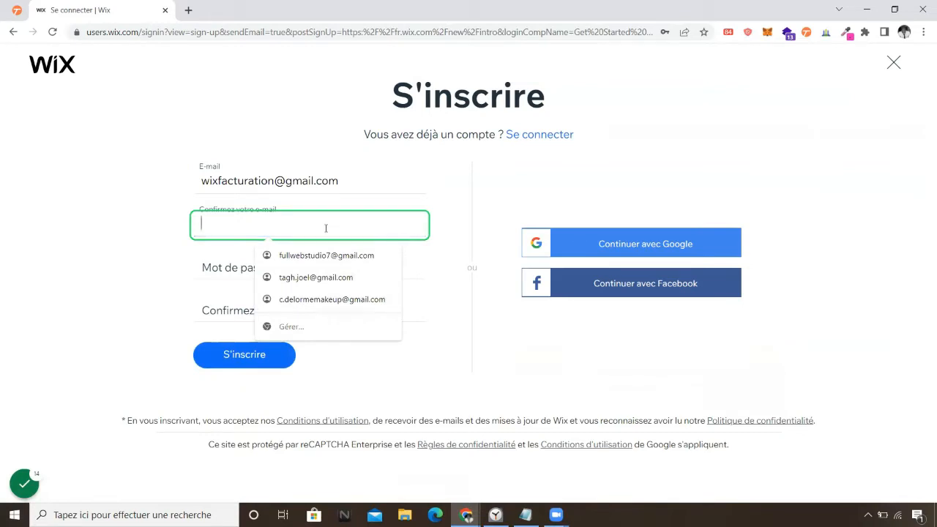
Start the stopwatch, then retype the e-mail address in Confirmez votre e-mail.
click(495, 514)
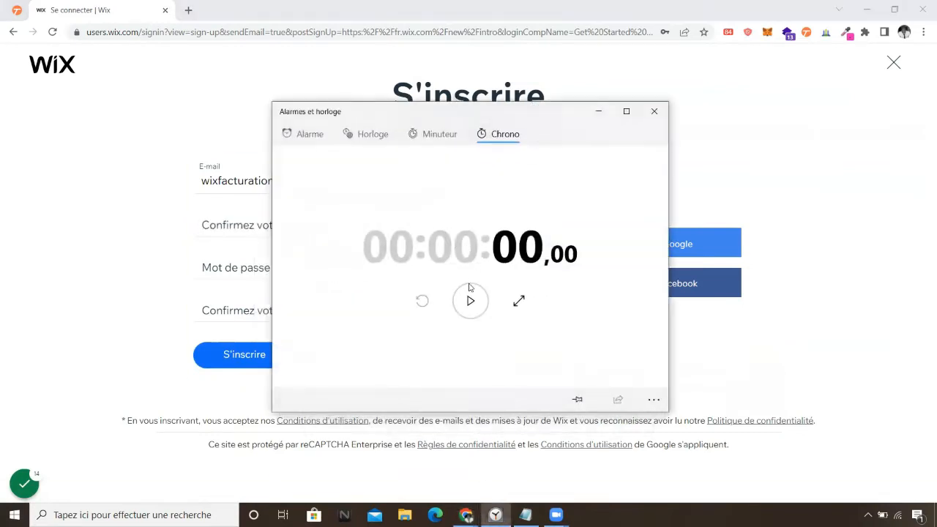
click(469, 289)
click(598, 112)
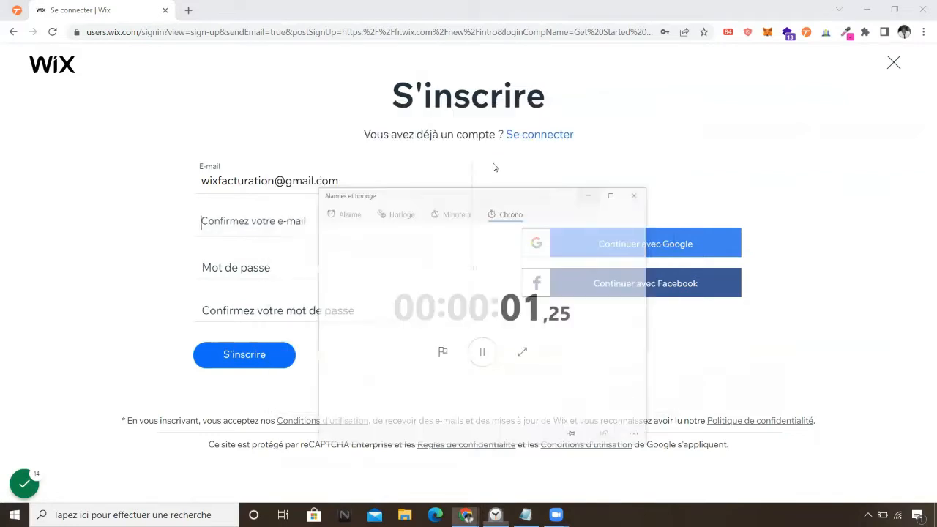
click(349, 216)
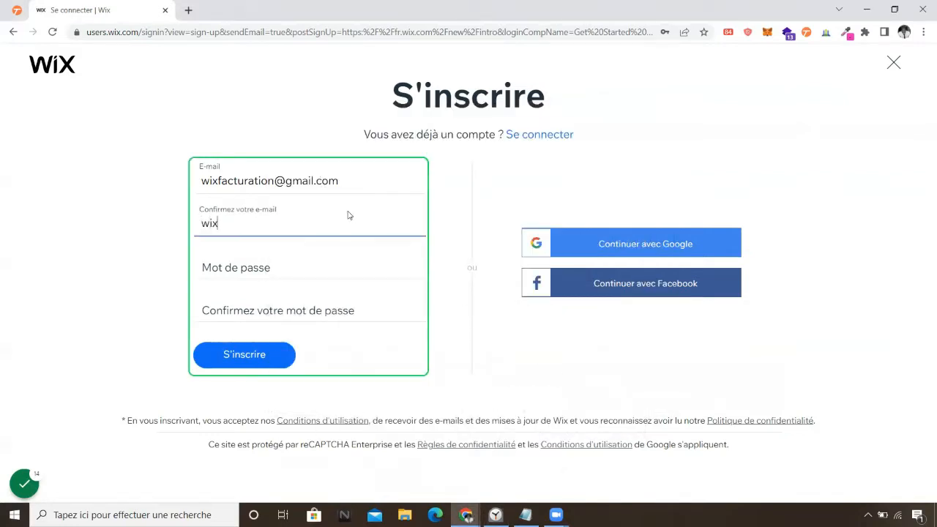
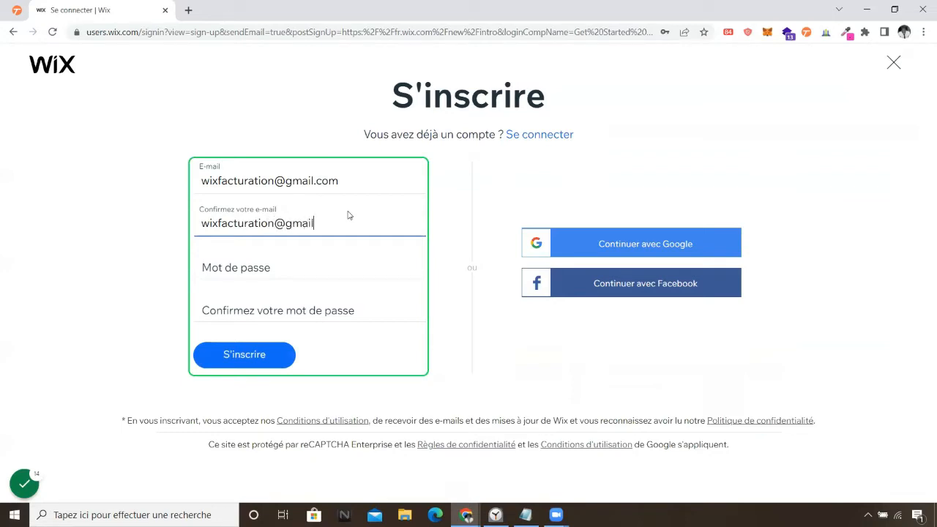
Fill the password with a suggested strong password and submit the sign-up form.
click(283, 259)
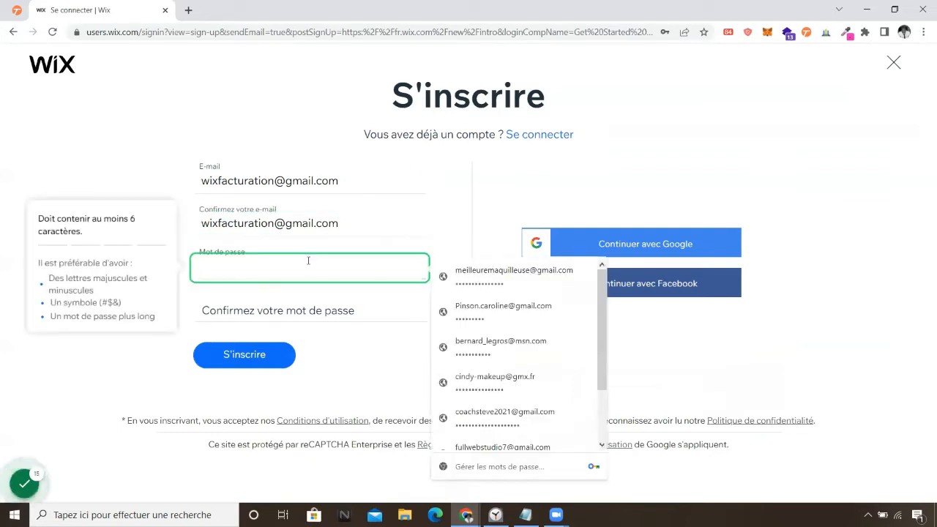
right_click(265, 262)
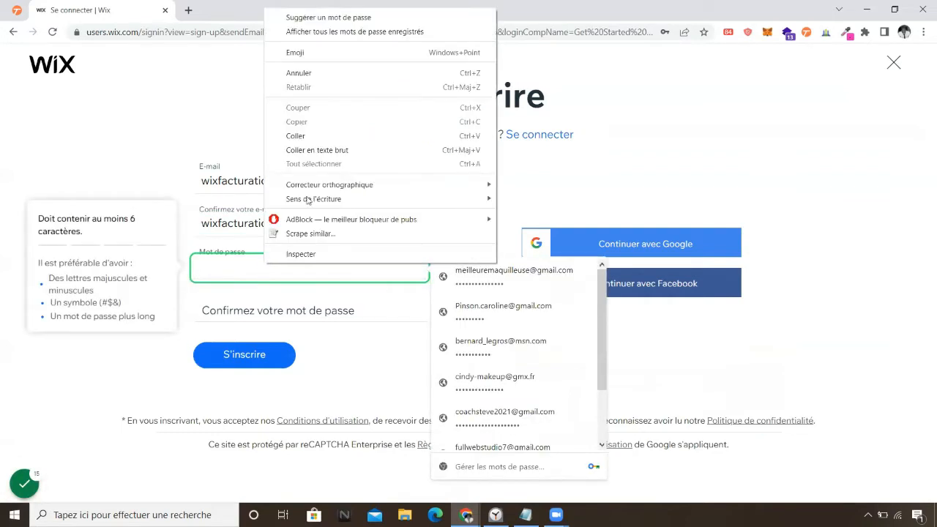
click(366, 19)
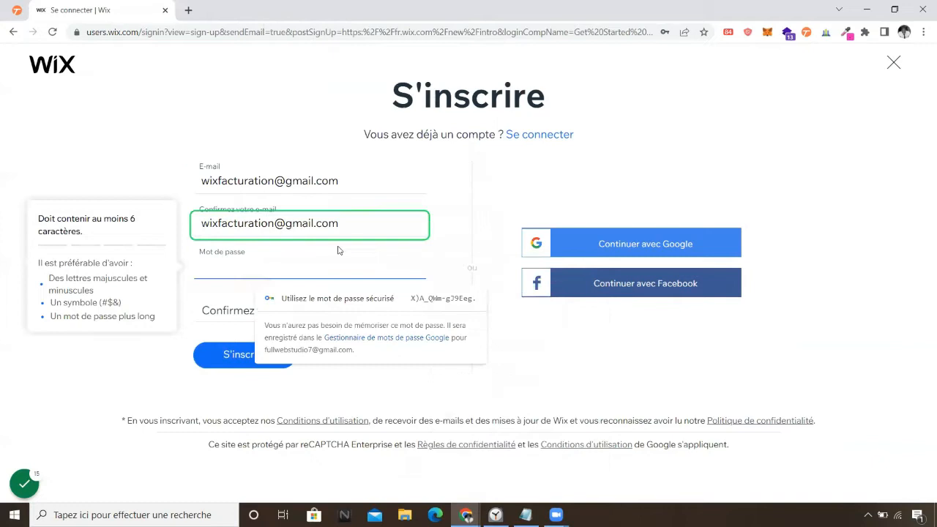
click(454, 301)
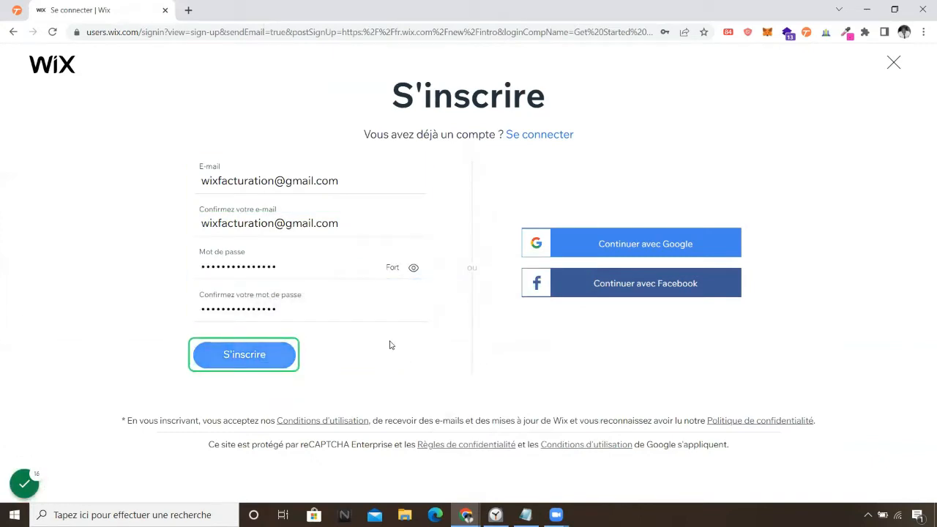
key(Return)
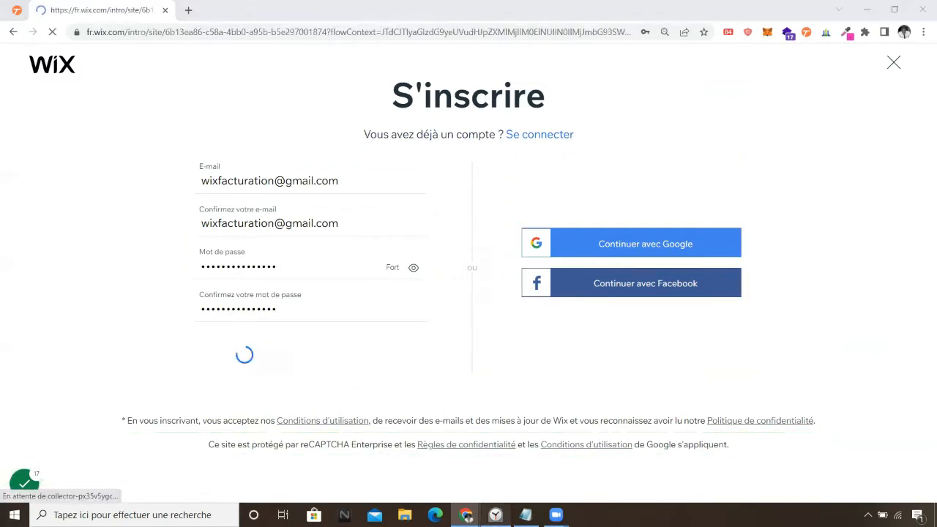
Check the stopwatch, return to Wix and click Commencer to start the site questionnaire.
click(496, 515)
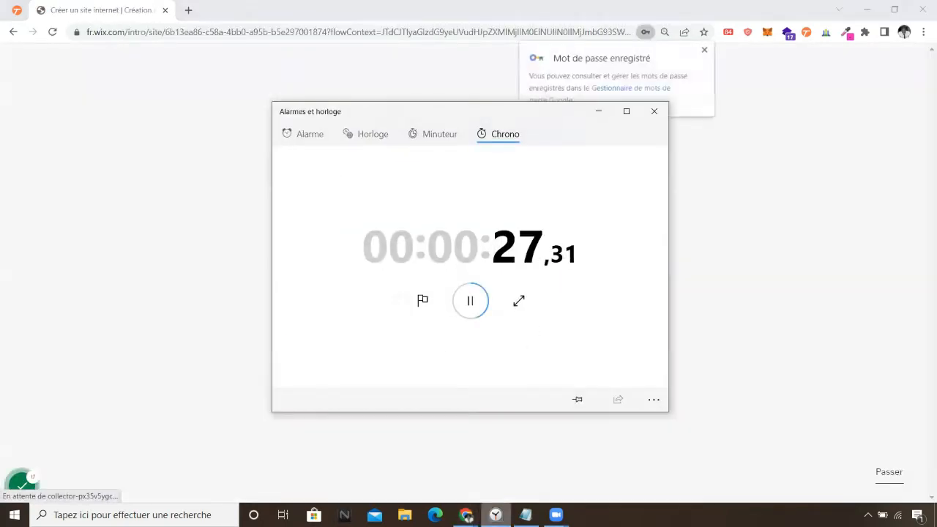
click(496, 515)
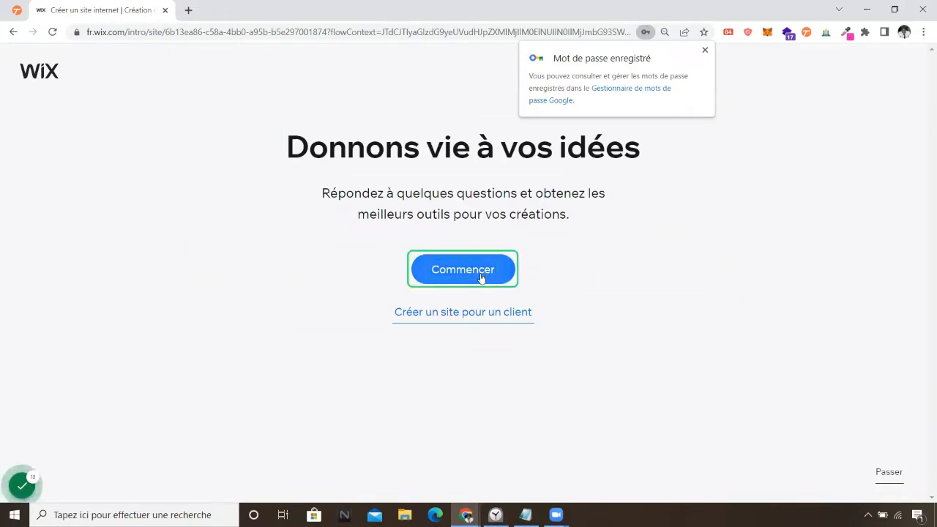
click(470, 321)
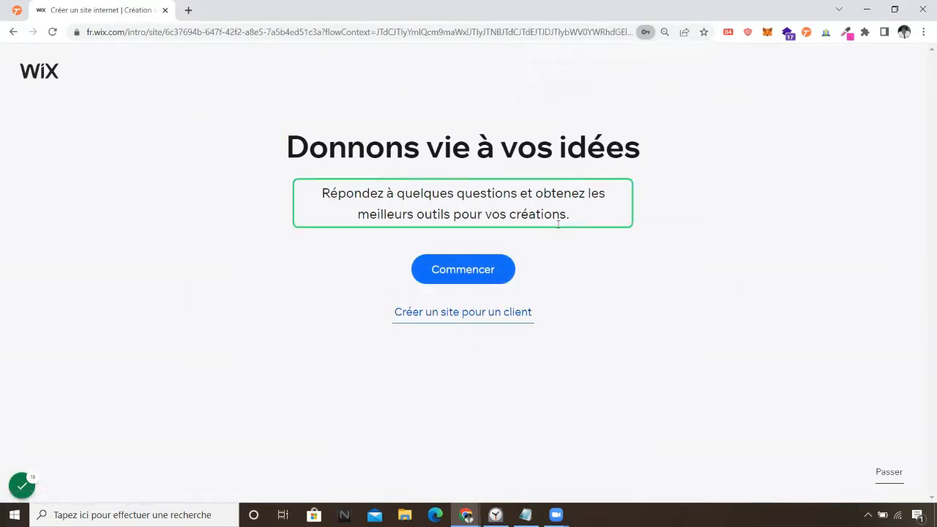
click(499, 281)
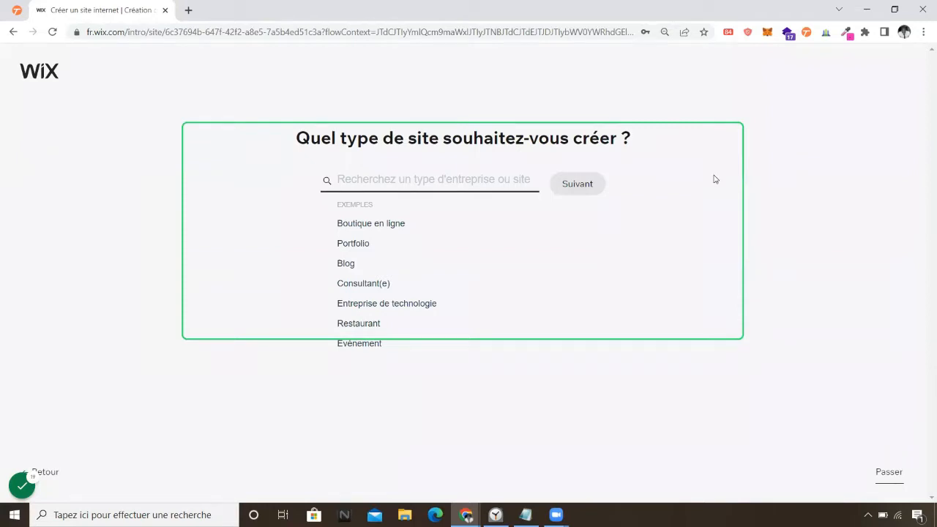
Search 'ergenétic', choose Énergéticien(ne) as the site type and continue.
click(411, 181)
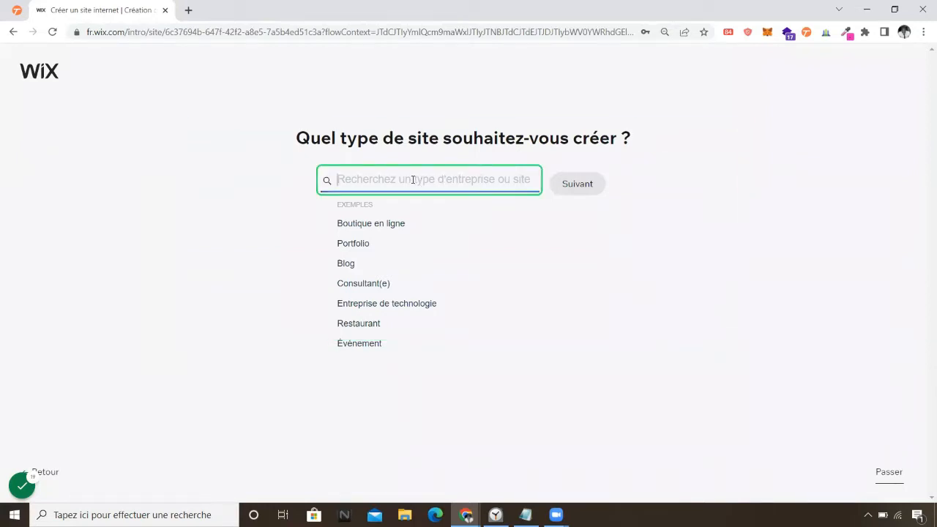
text(ergen)
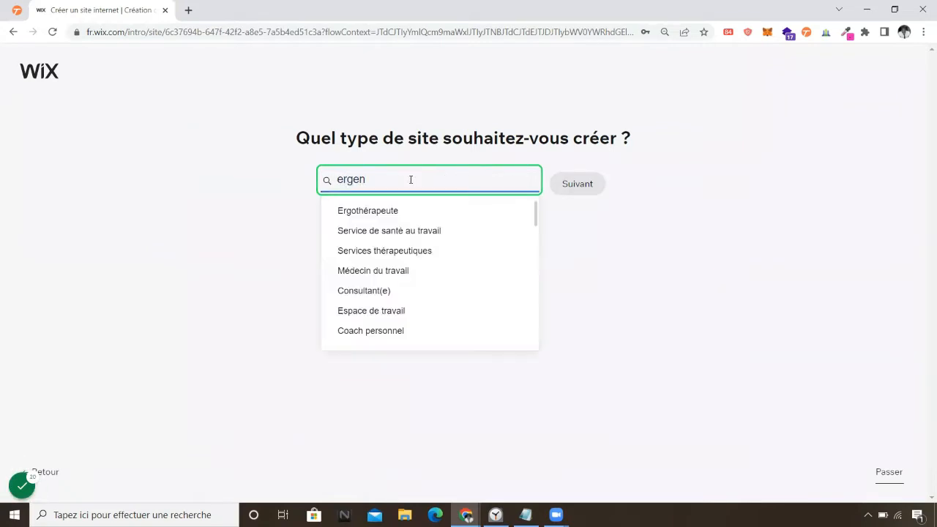
text(étic)
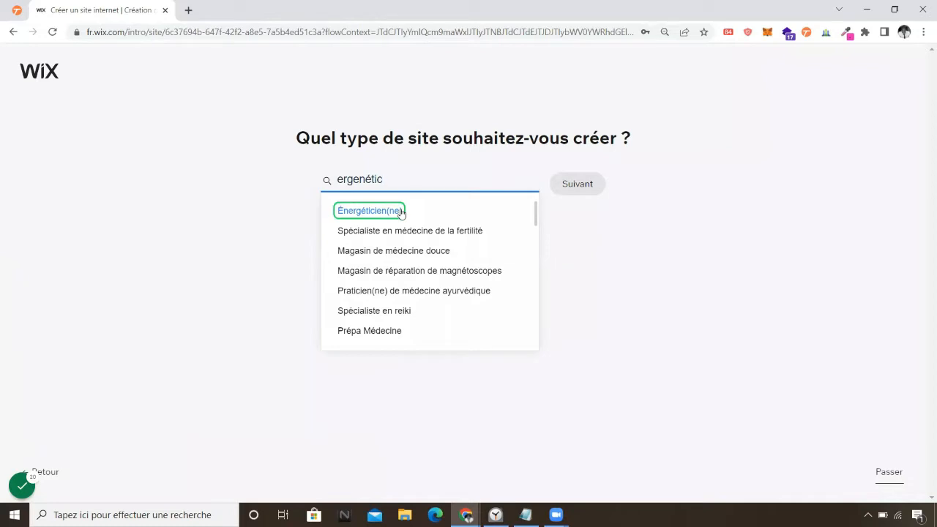
click(401, 212)
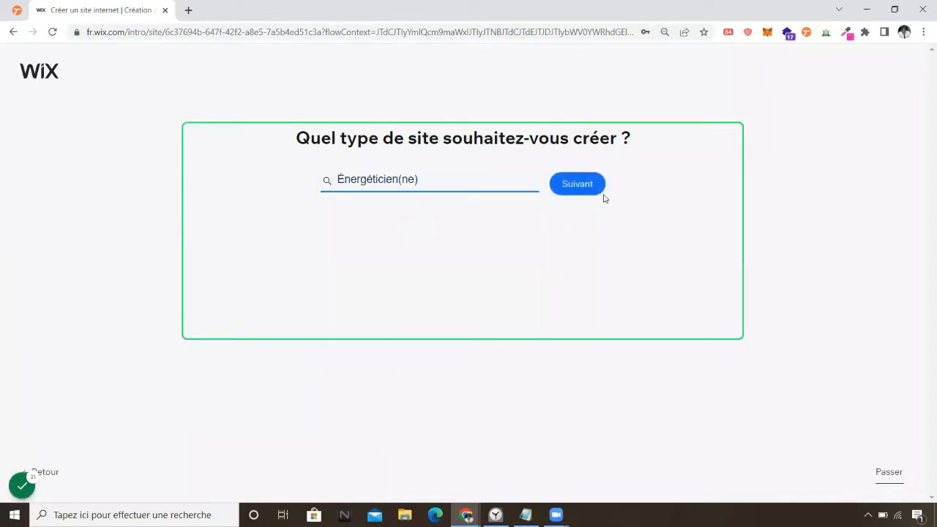
click(594, 191)
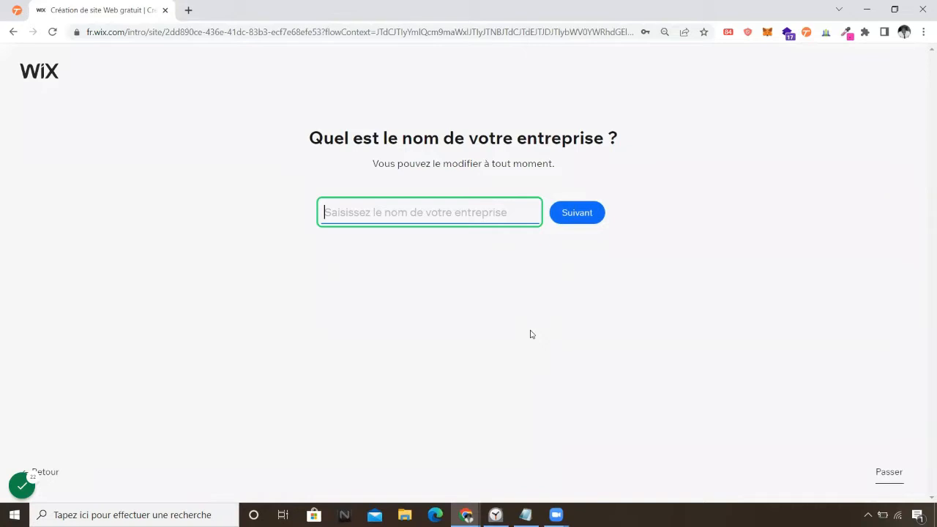
Enter 'Julie energie' as the business name, fixing a typo, and continue.
text(Julie)
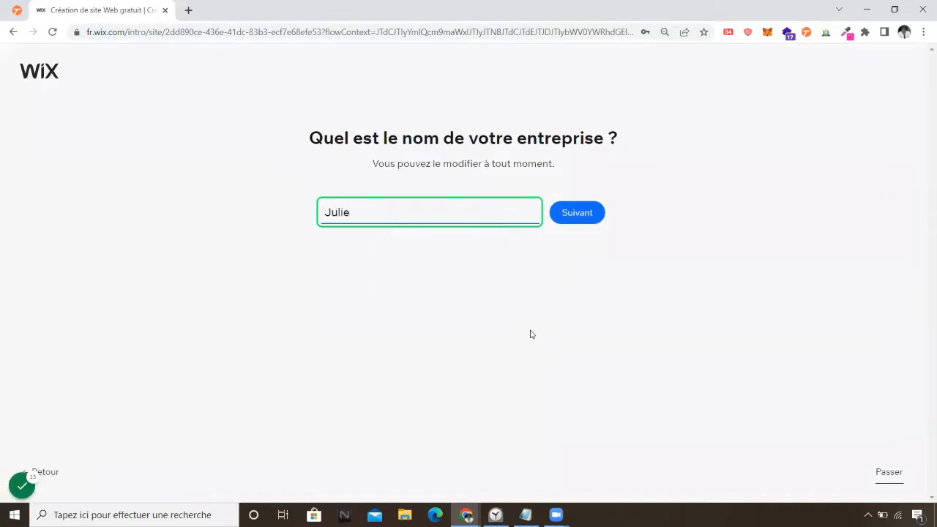
text( energ)
key(BackSpace)
key(BackSpace)
text(ergie)
click(594, 214)
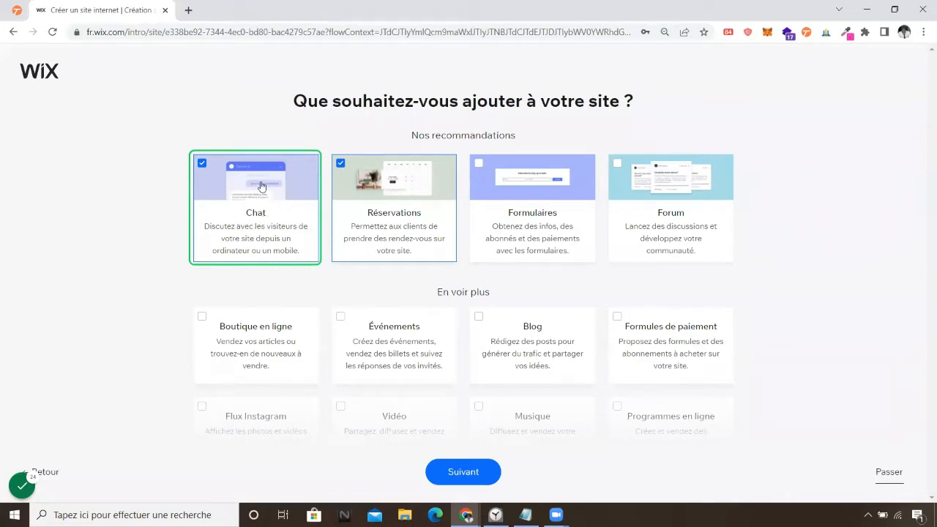
Select Chat, Réservations and Formulaires as add-ons, leaving Forum unticked, and continue.
click(306, 251)
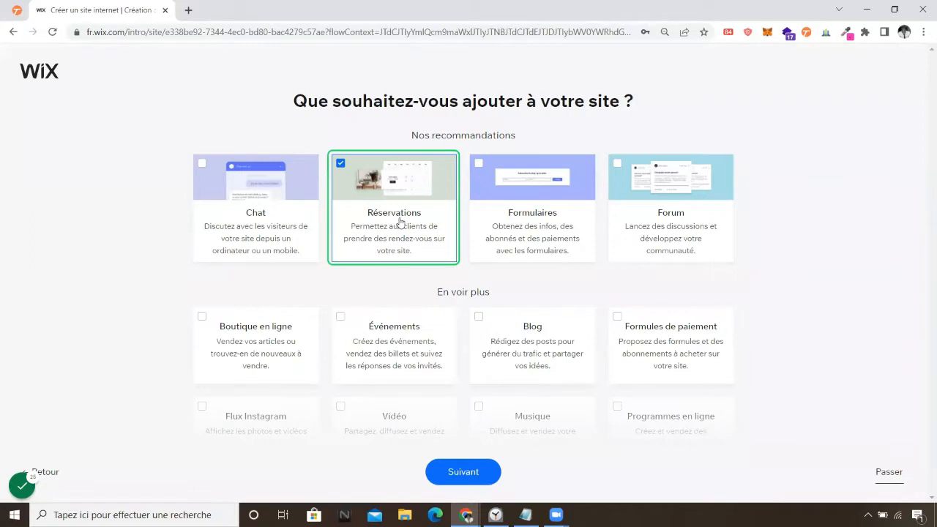
click(403, 220)
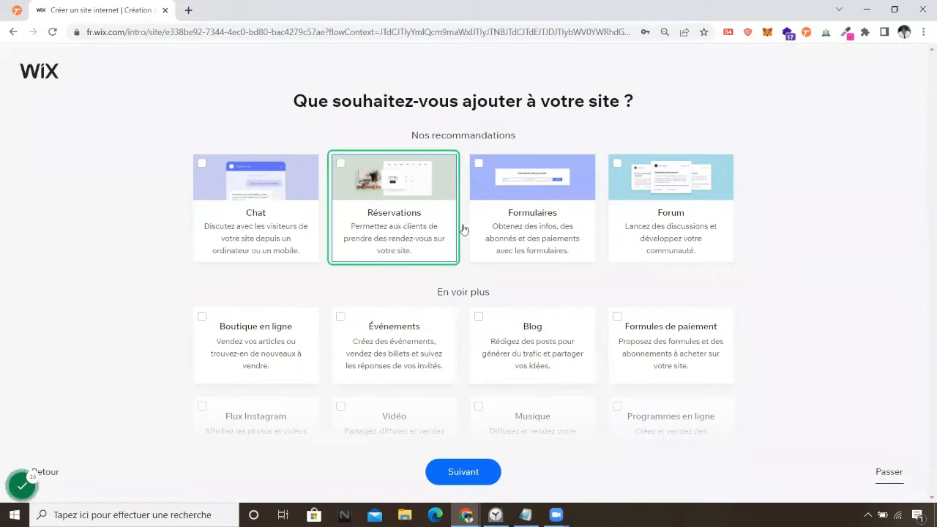
click(555, 251)
click(670, 234)
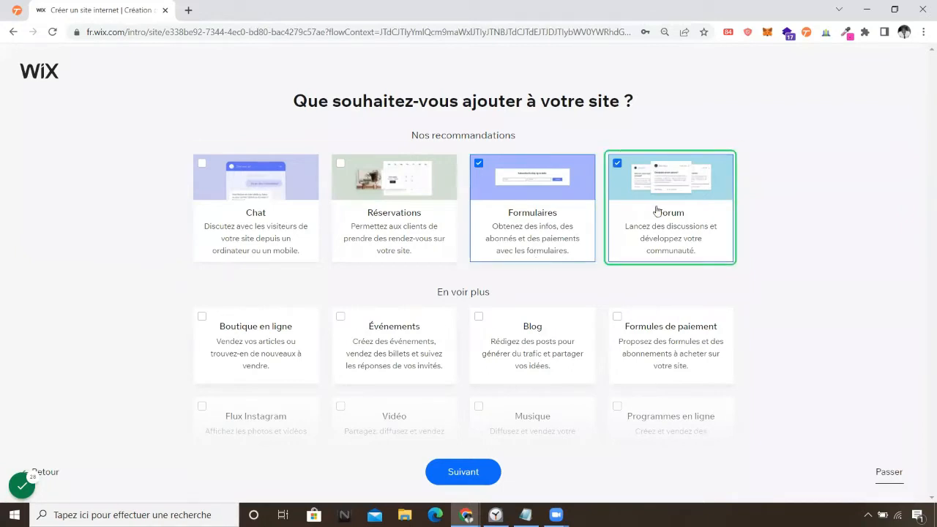
click(657, 211)
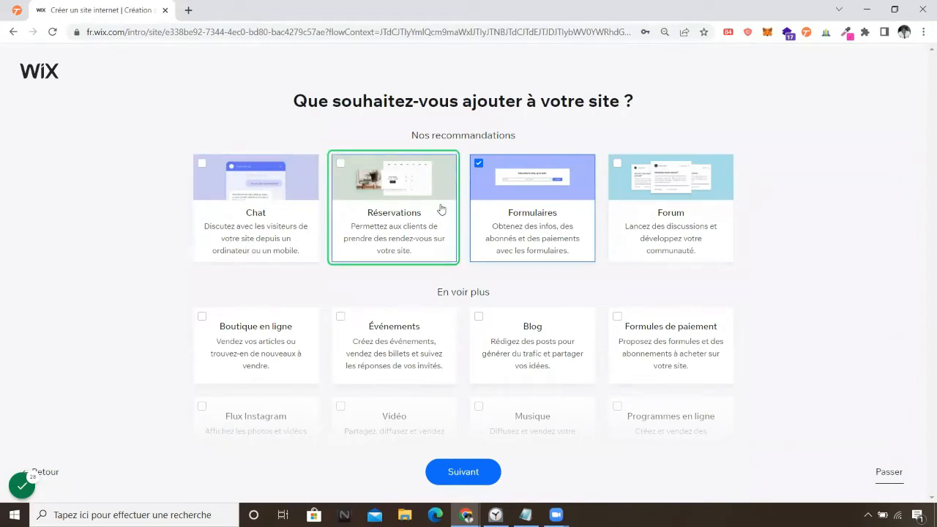
click(279, 210)
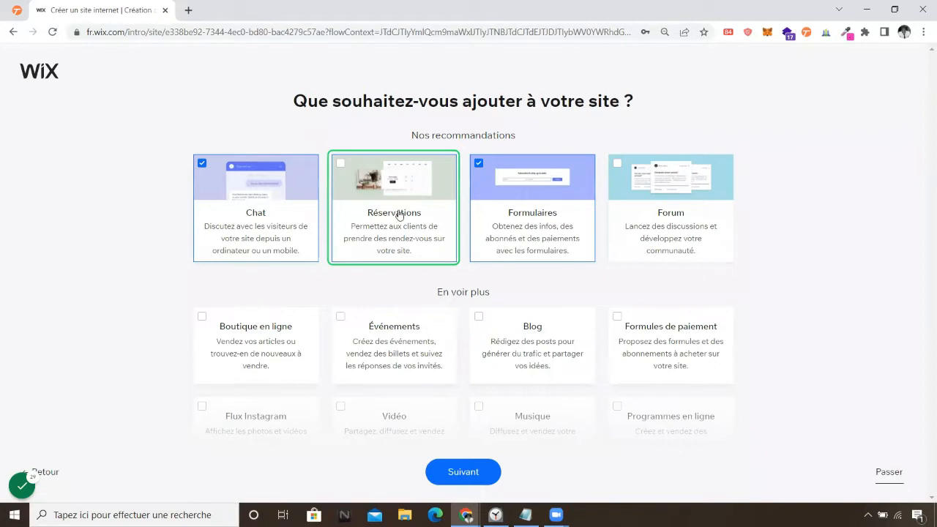
click(399, 214)
click(469, 480)
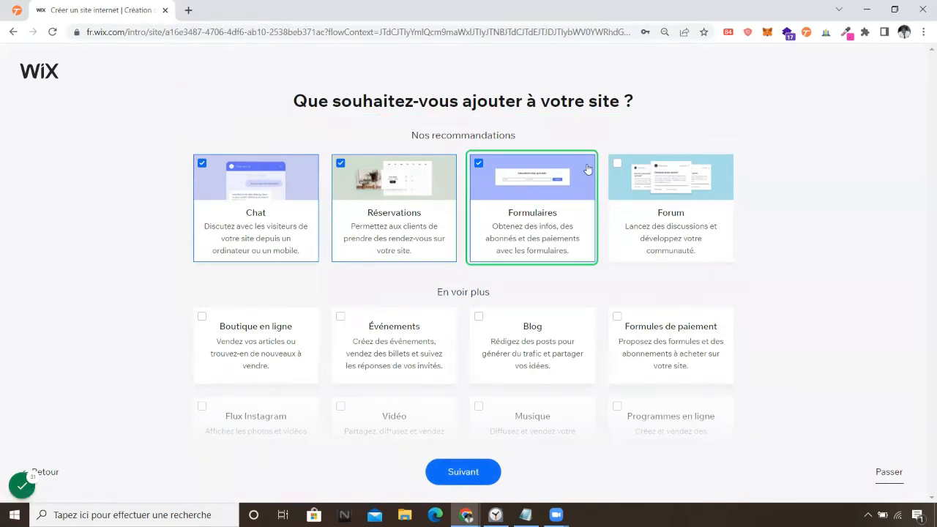
click(490, 479)
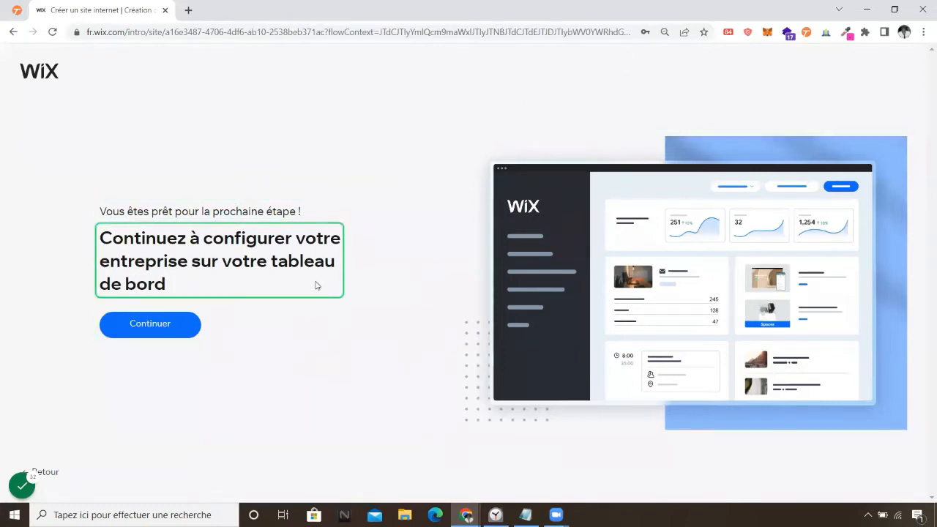
Click Continuer to reach the Julie energie site dashboard.
click(171, 331)
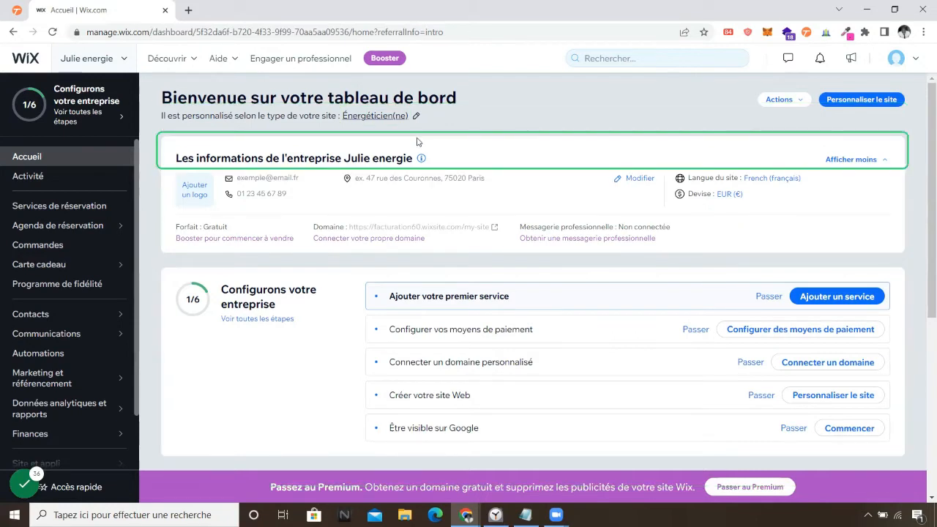
Launch Personnaliser le site from the dashboard to customise Julie energie.
click(95, 497)
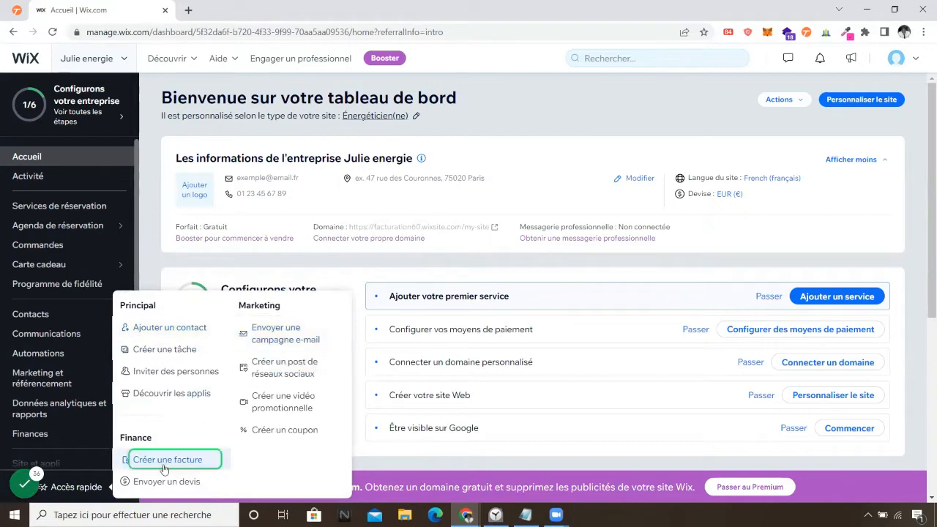
click(860, 106)
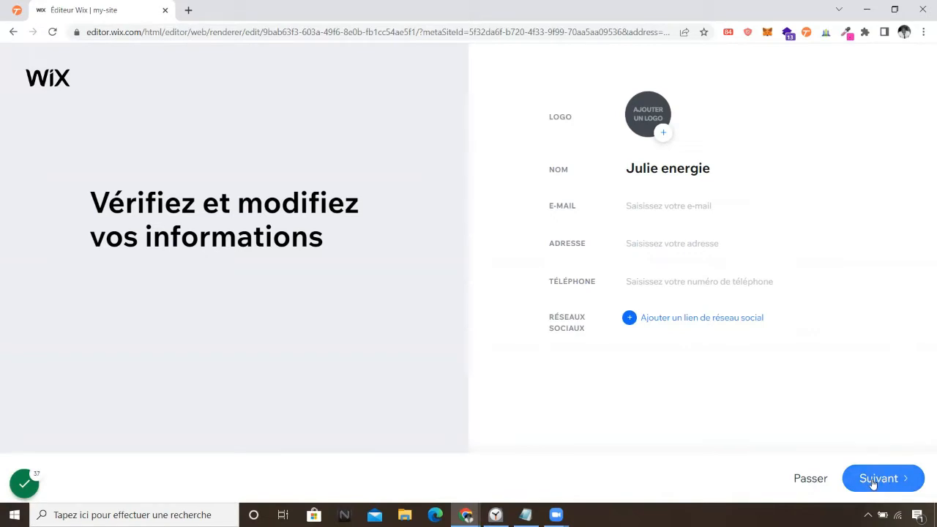
Skip the business-information review and apply the Élégant theme.
click(820, 481)
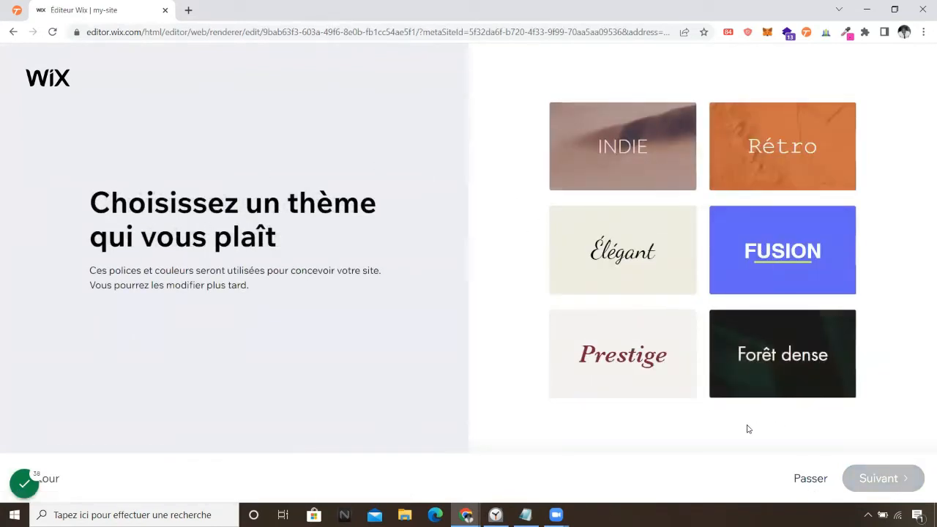
click(654, 247)
click(879, 485)
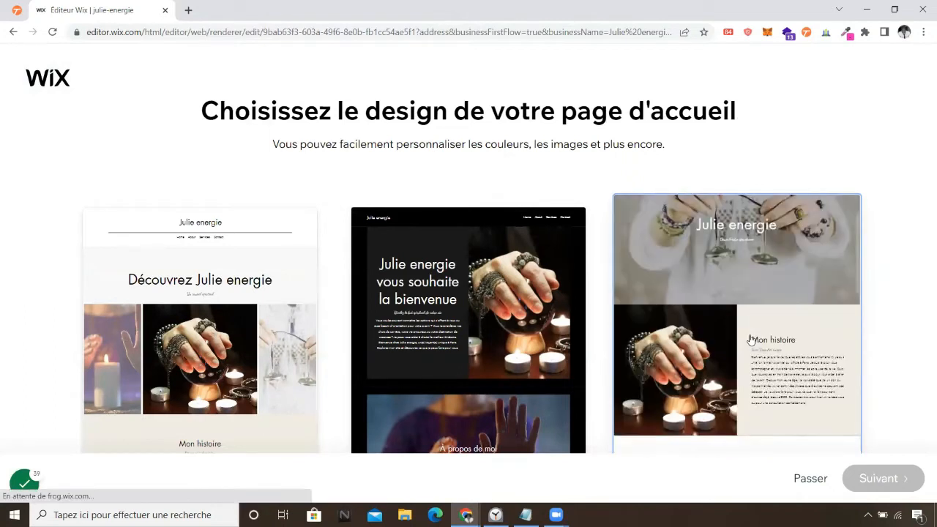
Choose the third homepage design with the hands photo, then glance at the stopwatch.
click(778, 260)
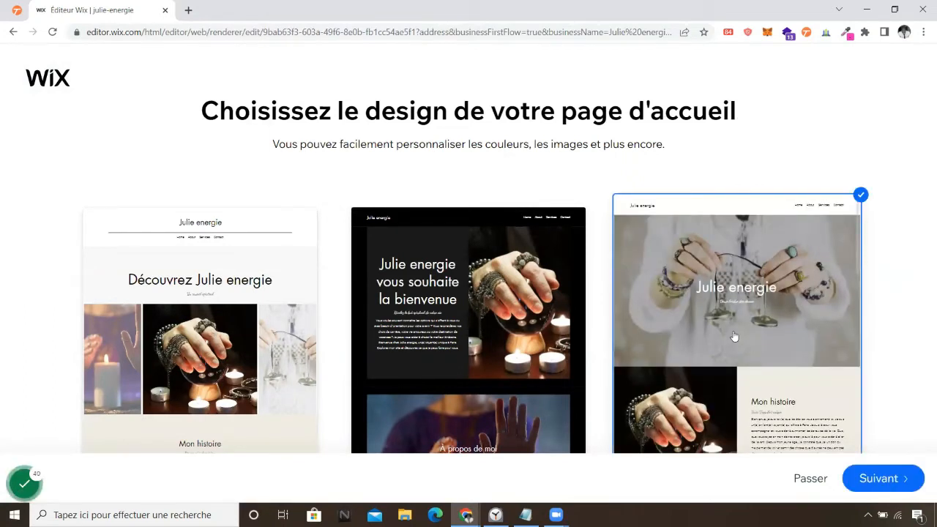
click(875, 480)
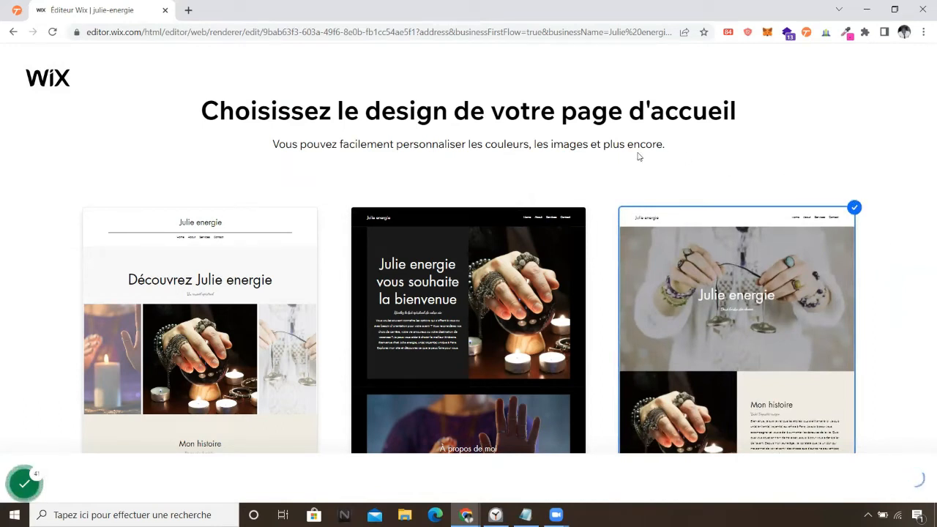
click(496, 515)
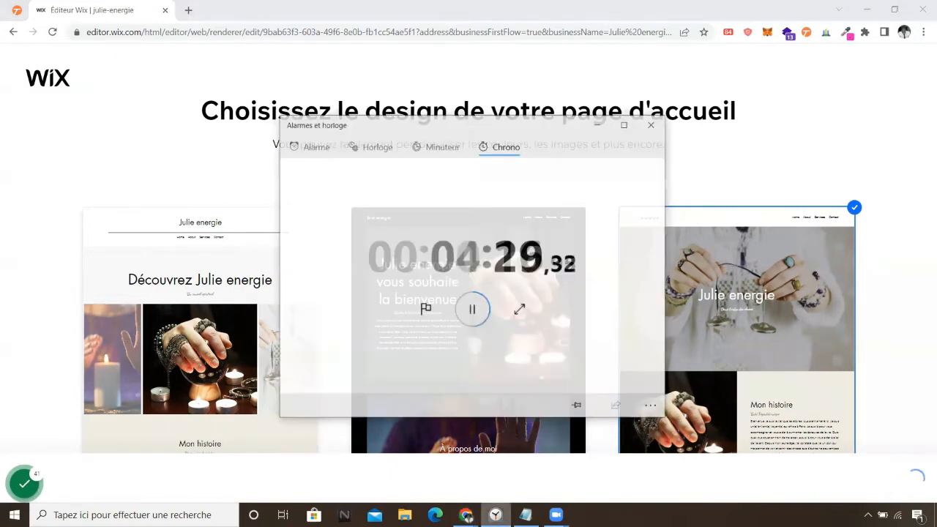
click(495, 515)
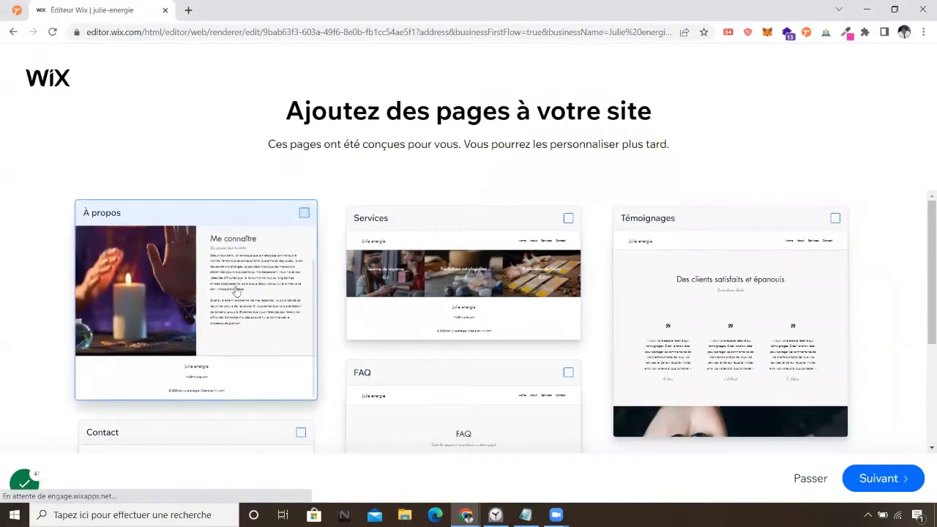
Tick the À propos, Contact, Services and Témoignages pages to add them to the site.
click(242, 327)
scroll(406, 304, down, 2)
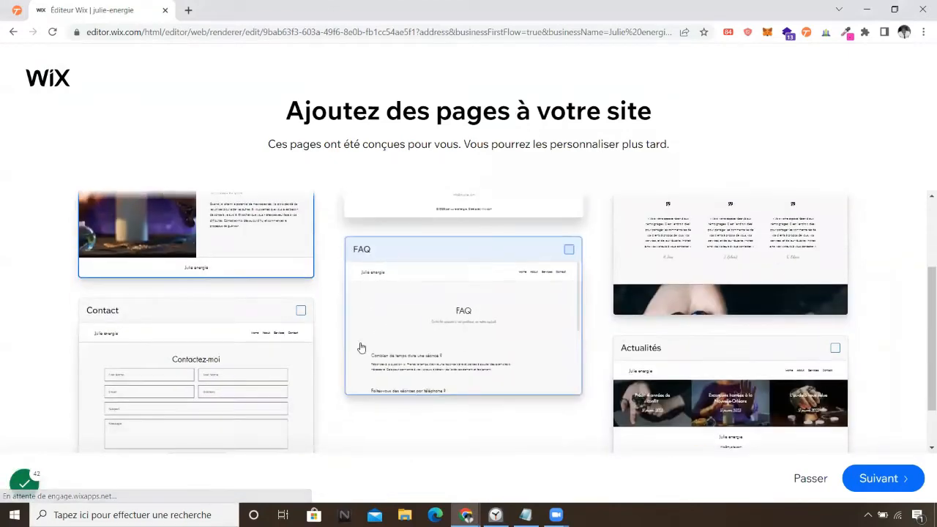
click(230, 350)
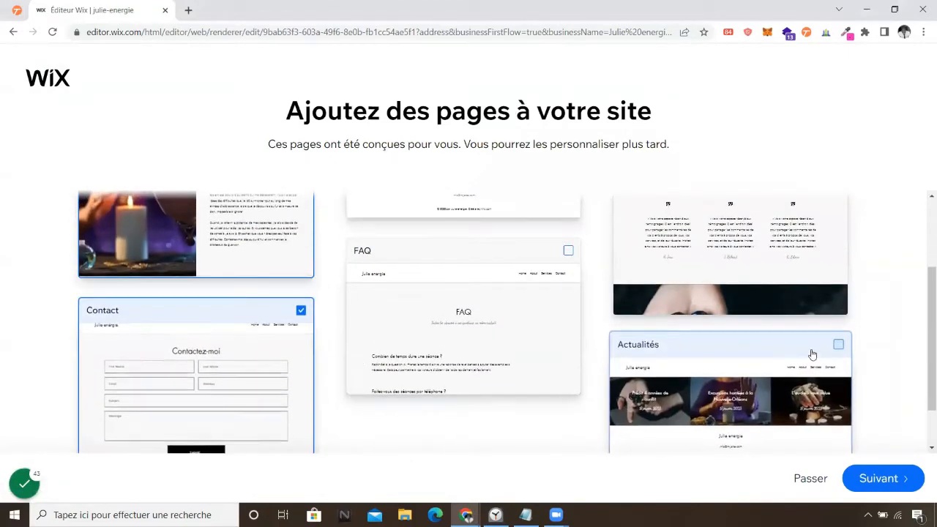
scroll(811, 350, up, 2)
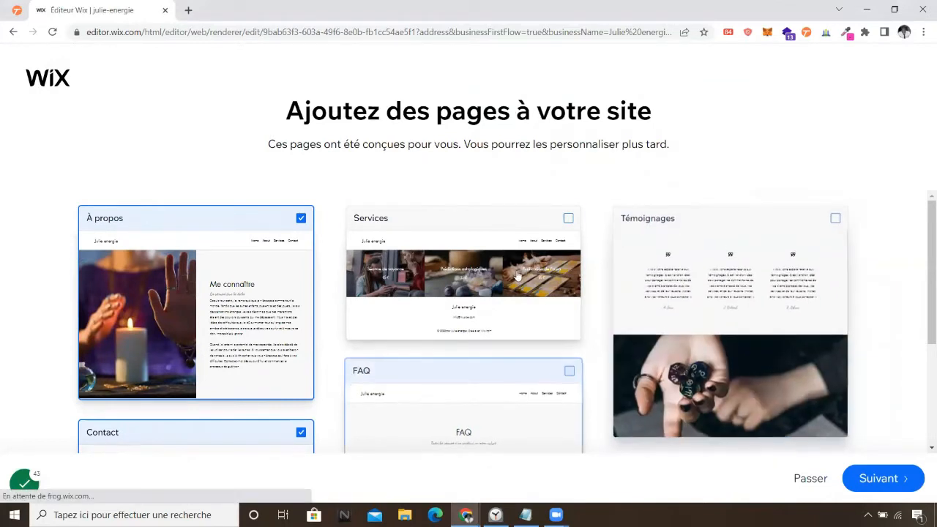
click(571, 217)
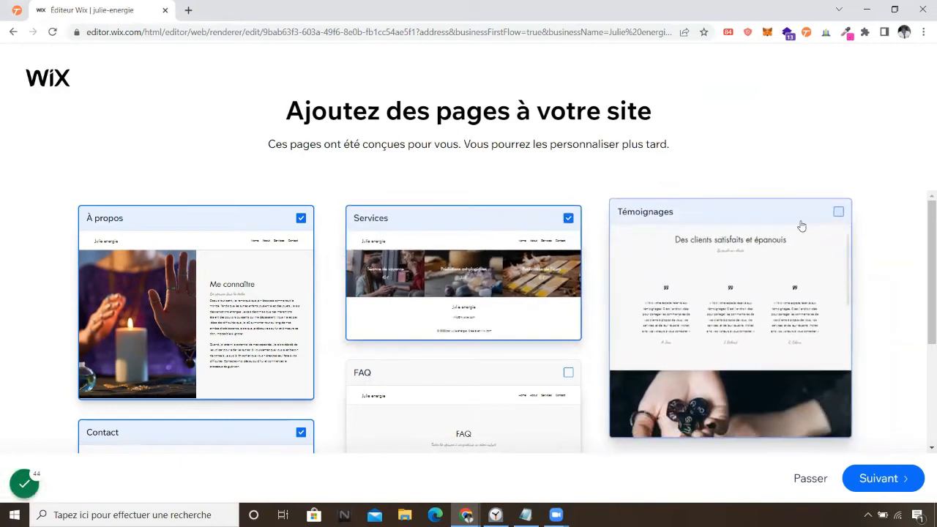
click(839, 211)
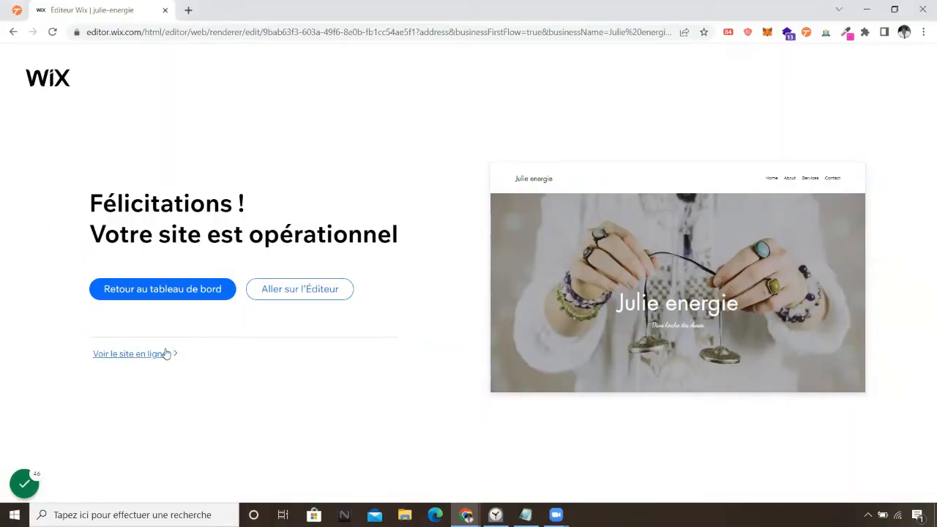
View the live Julie energie site, scroll down and open its chat window.
click(129, 354)
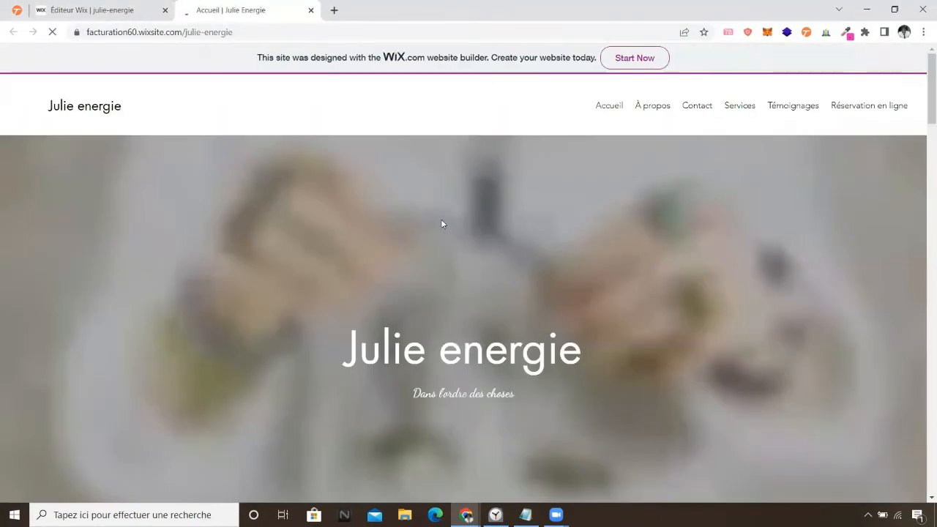
scroll(722, 205, down, 7)
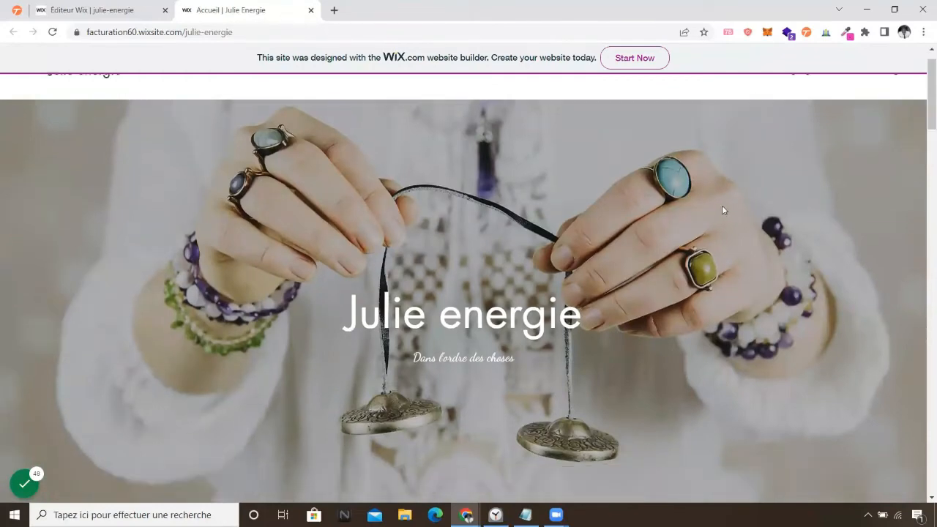
scroll(689, 233, down, 10)
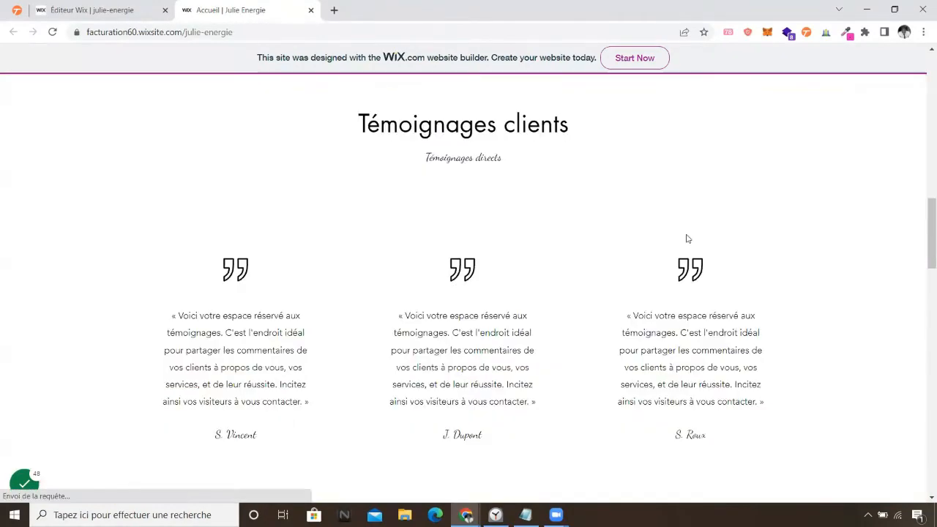
scroll(688, 227, down, 8)
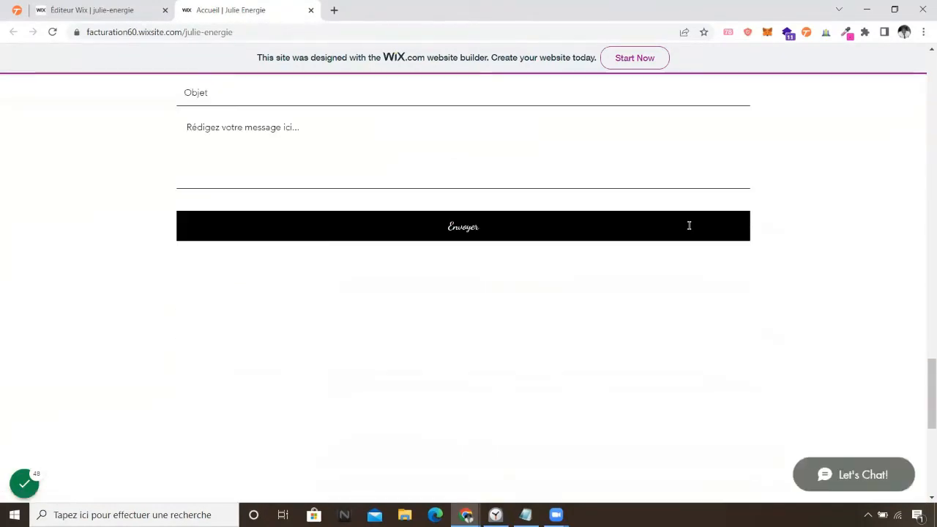
scroll(542, 249, down, 3)
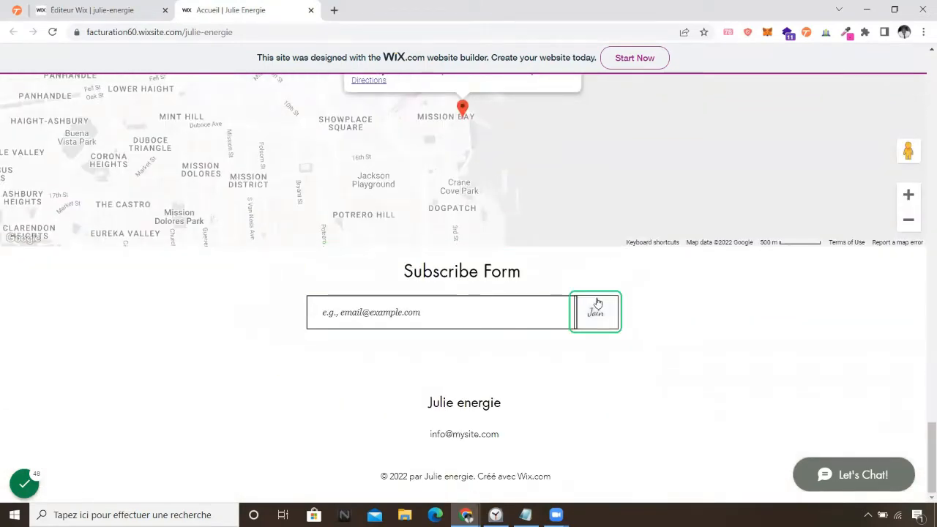
click(850, 474)
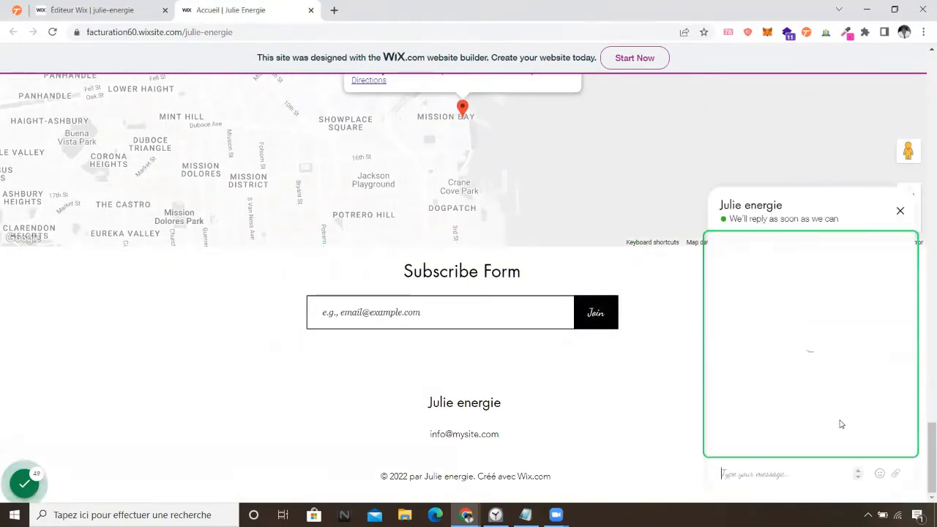
click(766, 474)
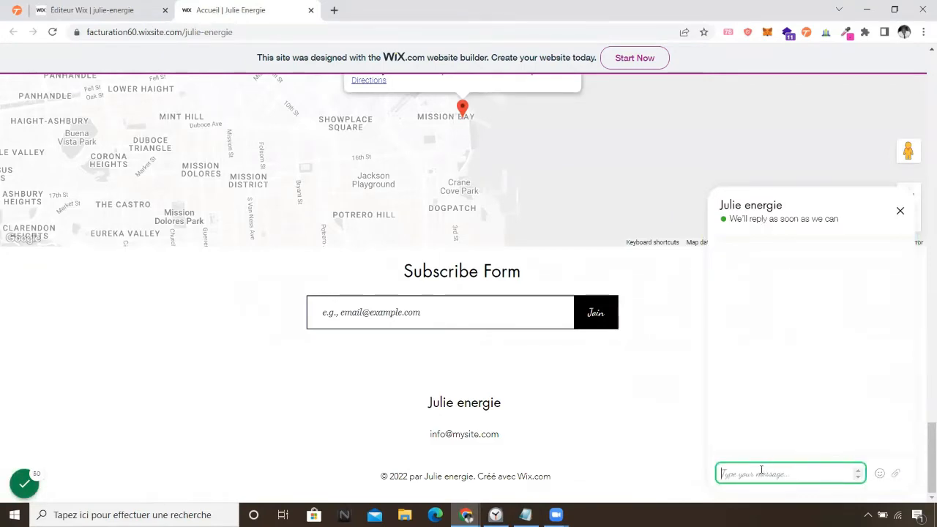
Try the Subscribe email field and the Nom, E-mail, Objet and message fields, then scroll to the top.
click(436, 306)
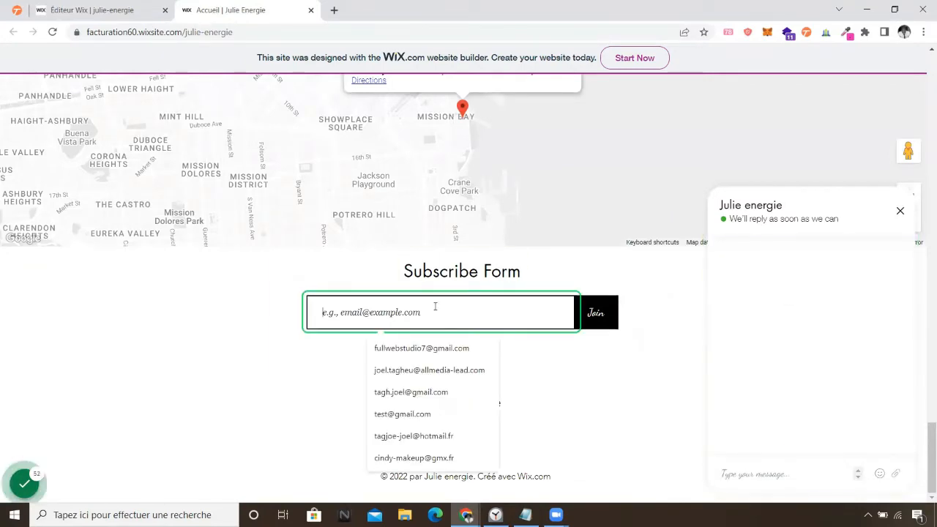
scroll(438, 304, up, 1)
scroll(438, 304, up, 10)
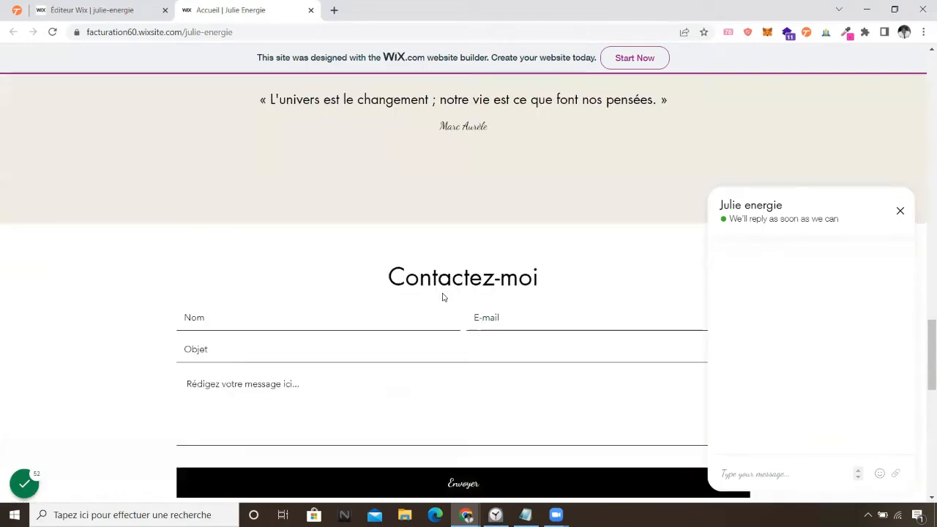
click(287, 325)
click(542, 310)
click(420, 341)
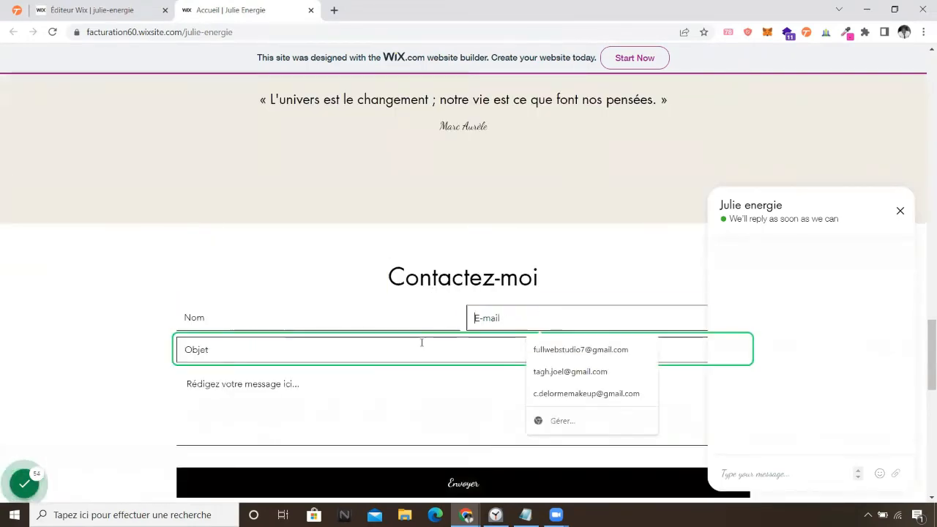
click(267, 410)
key(shift+Tab)
scroll(432, 318, up, 12)
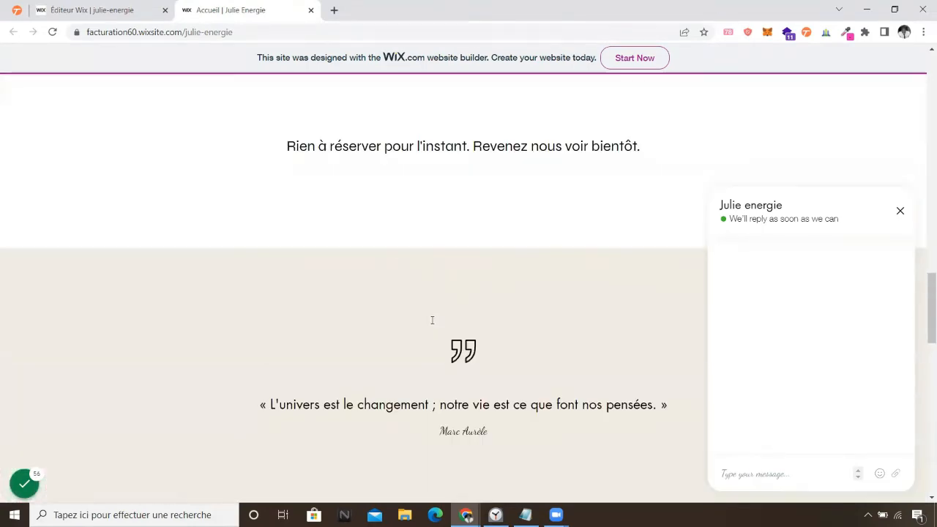
scroll(346, 320, up, 10)
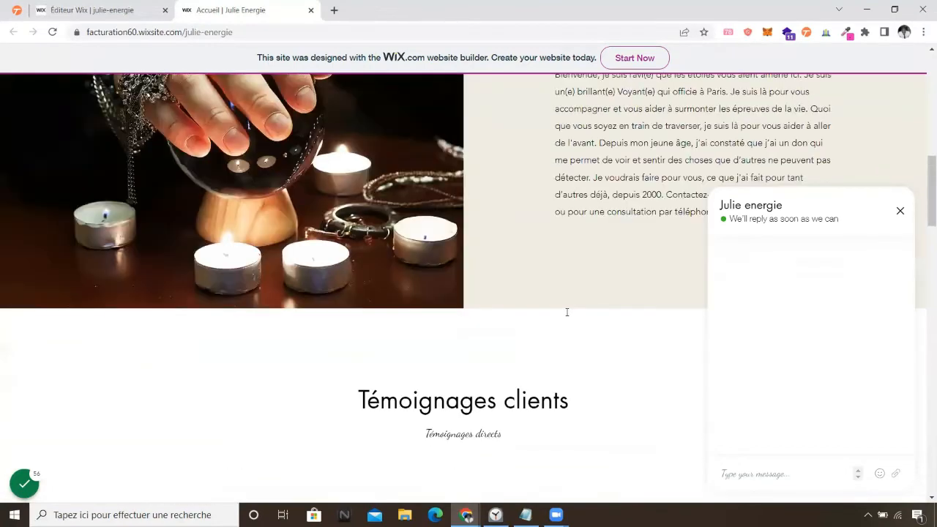
scroll(602, 294, up, 2)
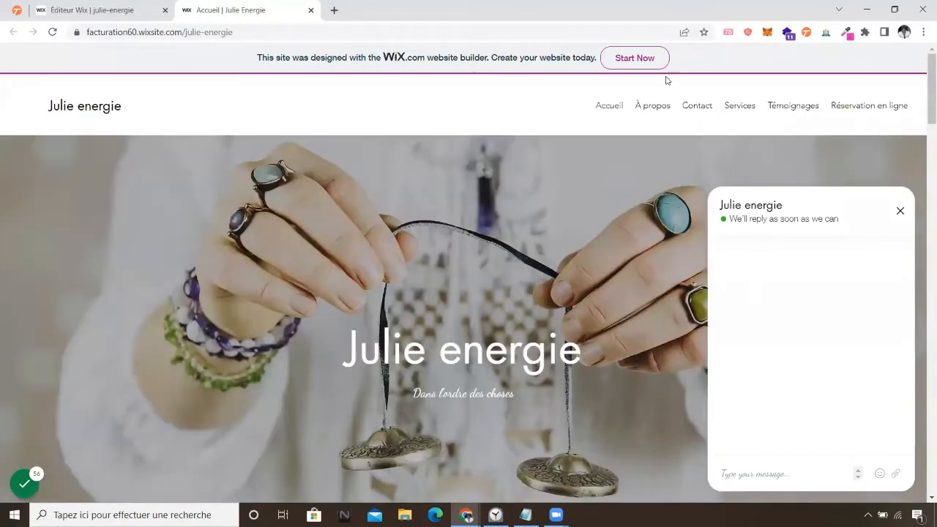
Browse the live À propos and Services pages.
click(654, 106)
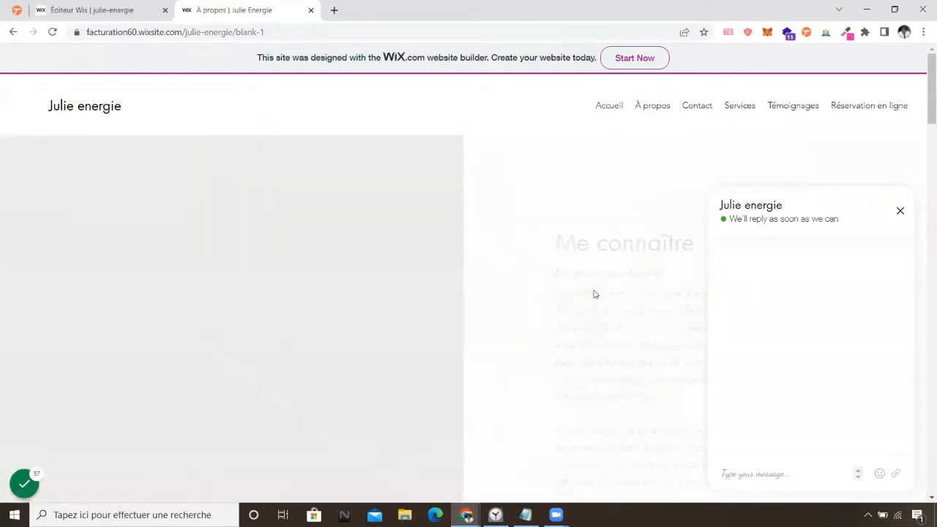
scroll(638, 200, down, 1)
scroll(605, 229, down, 3)
scroll(620, 220, up, 4)
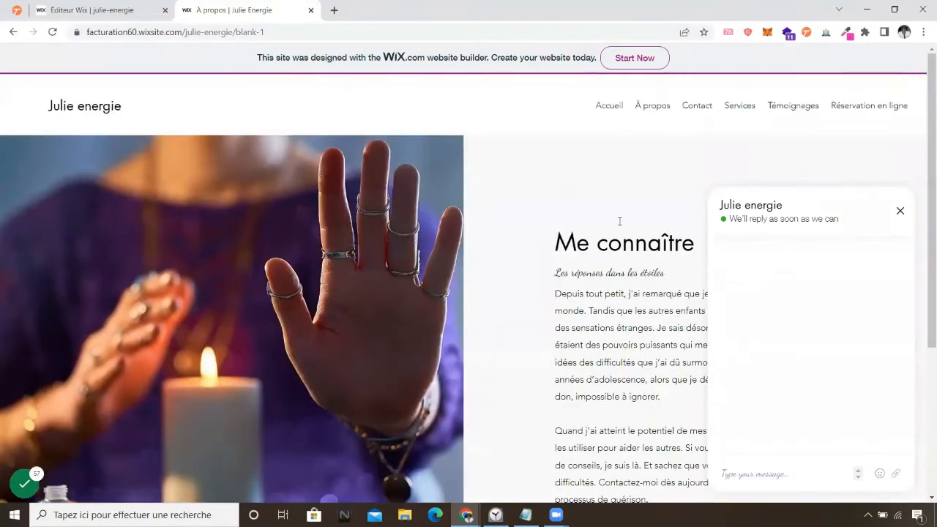
click(750, 109)
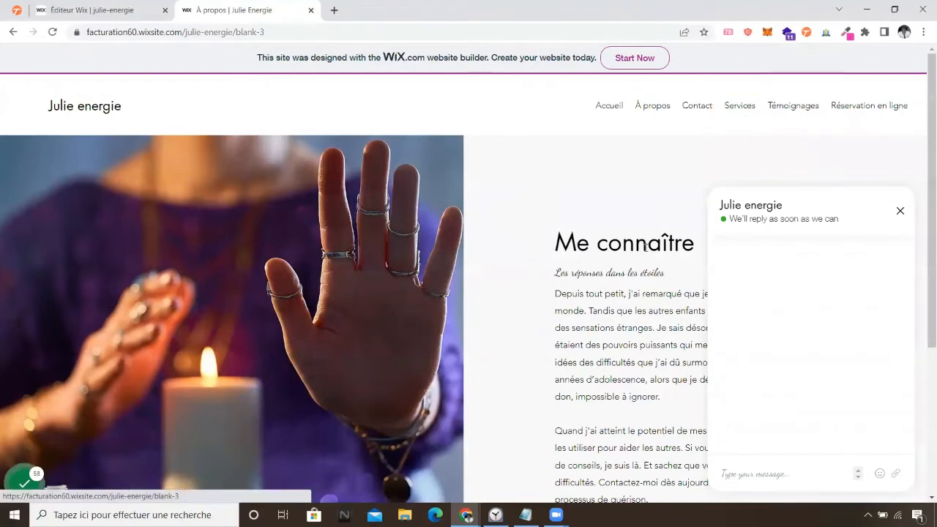
scroll(441, 261, down, 1)
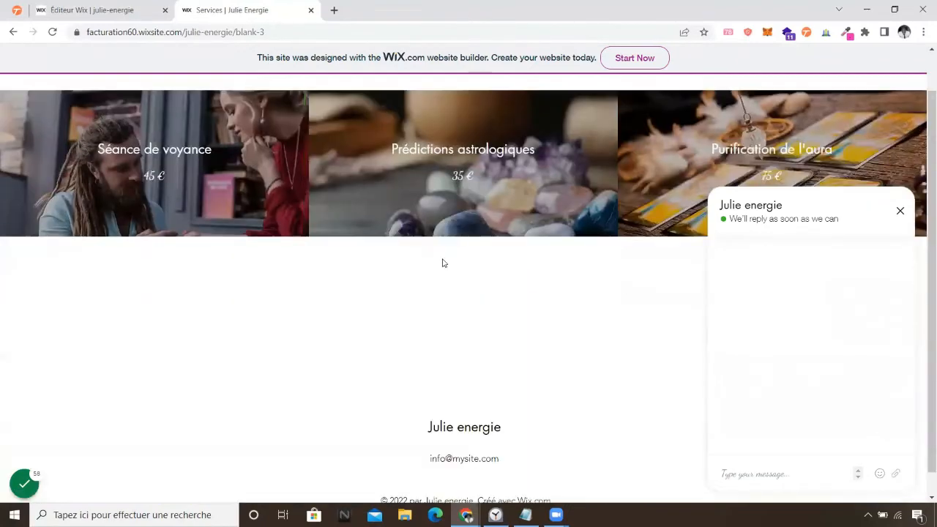
scroll(441, 264, up, 1)
View the Témoignages page, close the chat, and open the Réservation en ligne page.
click(810, 110)
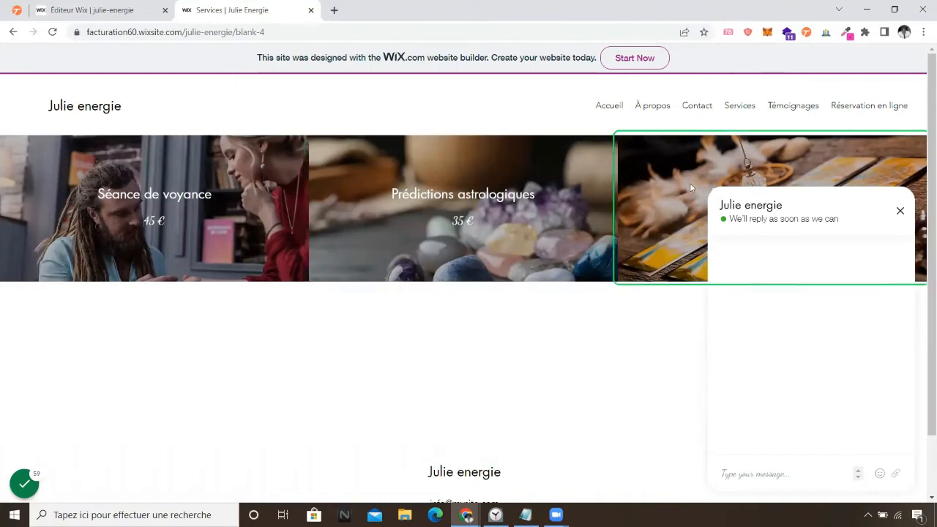
click(901, 211)
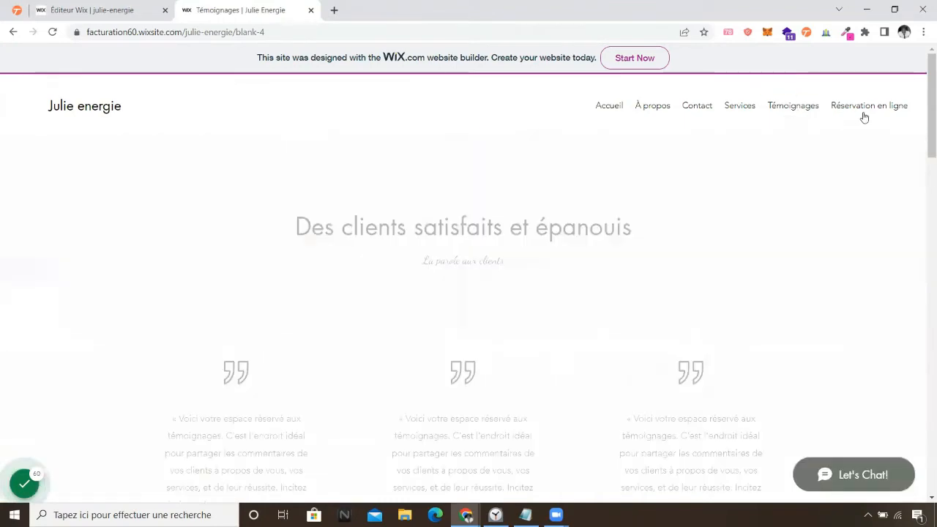
click(867, 110)
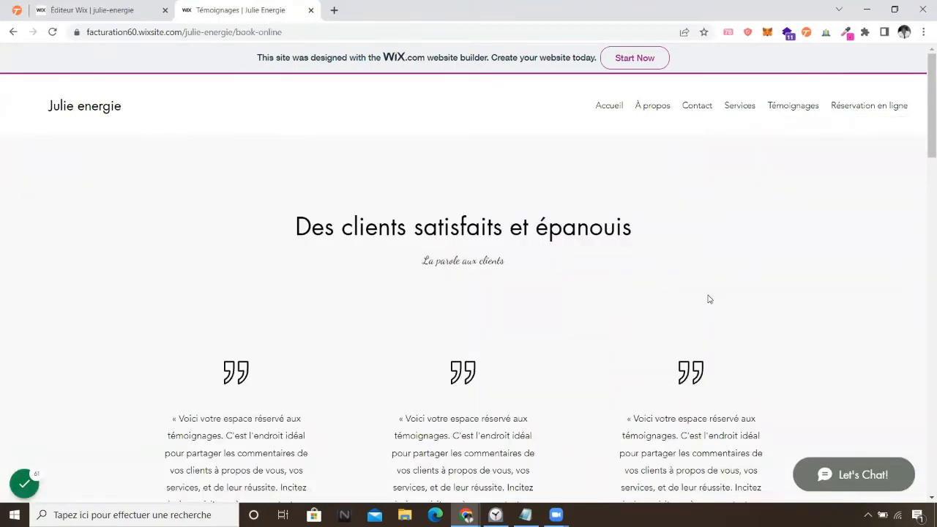
scroll(564, 216, down, 1)
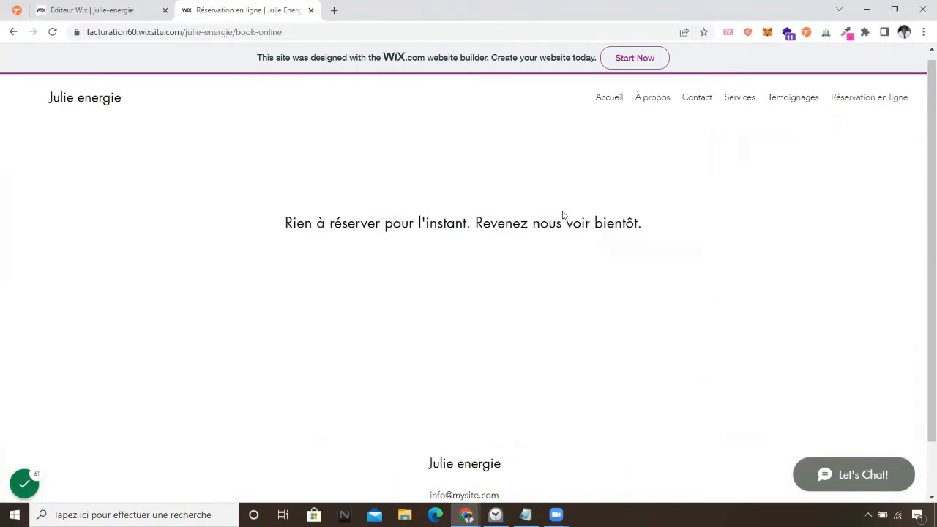
scroll(564, 219, up, 1)
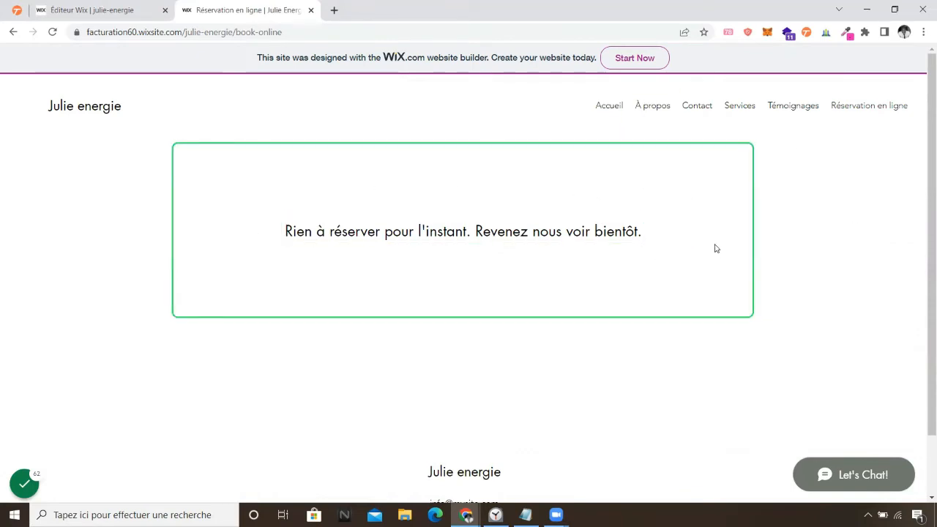
Recheck the empty booking page, then return to the Éditeur Wix tab.
click(135, 17)
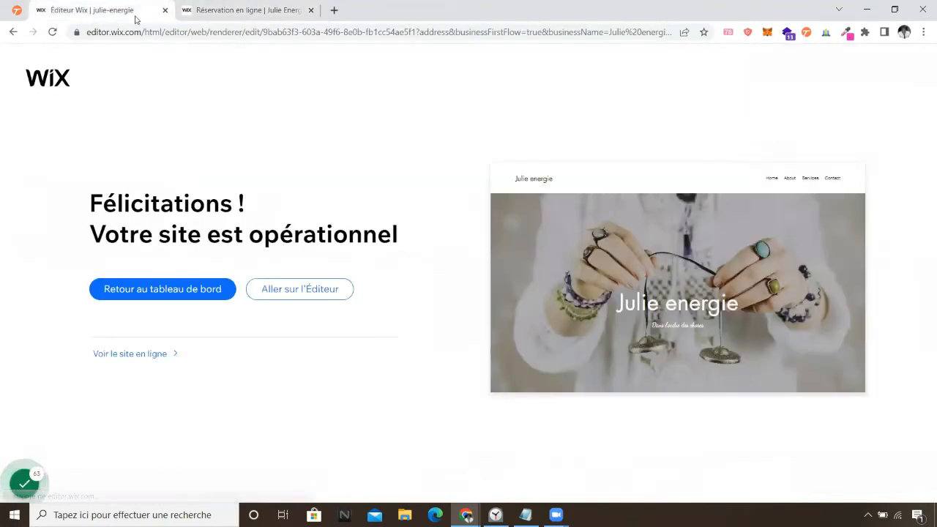
click(242, 9)
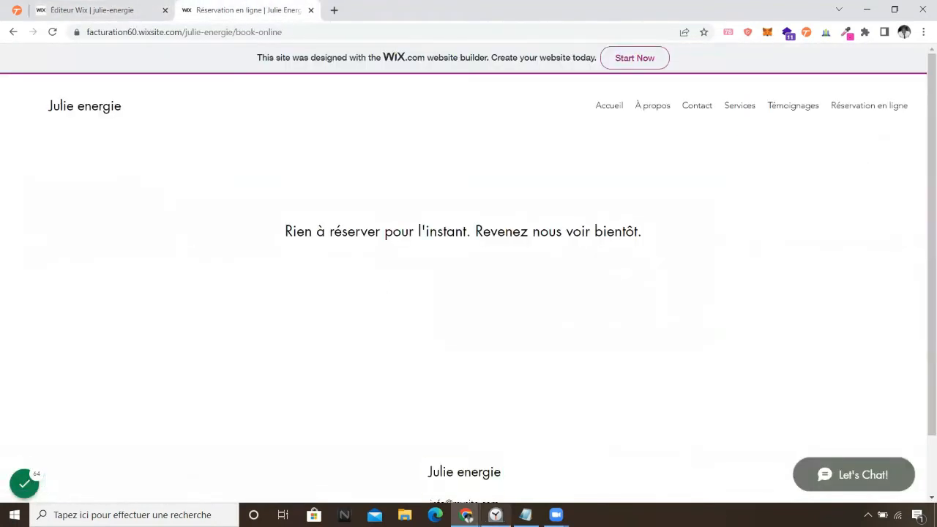
click(496, 515)
click(496, 514)
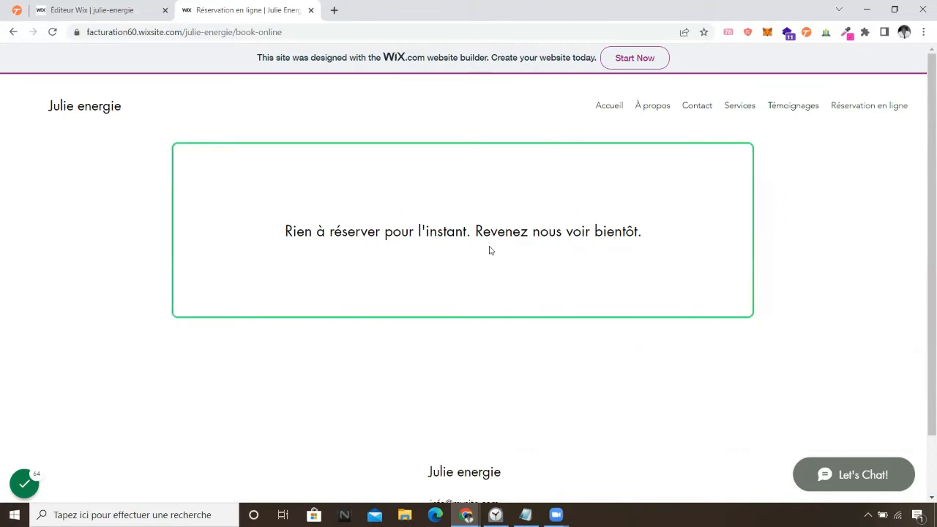
scroll(403, 318, down, 1)
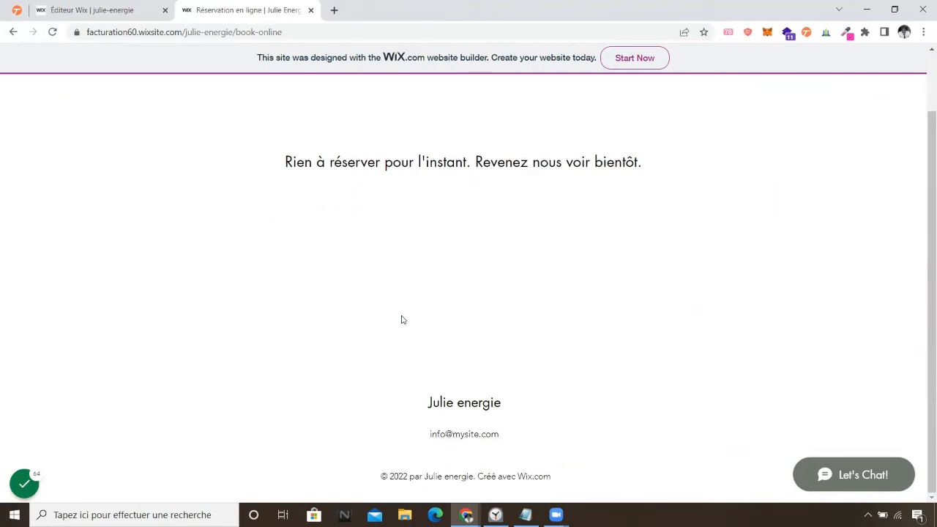
scroll(401, 320, up, 1)
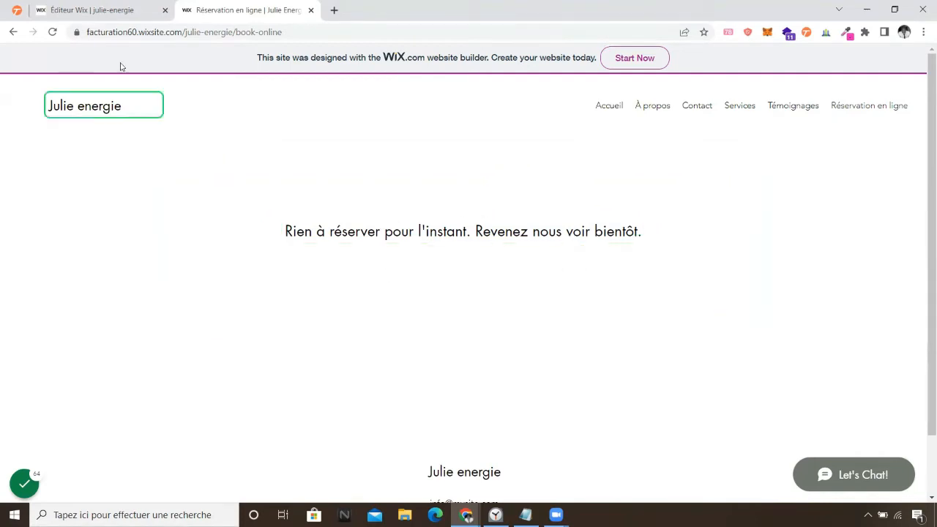
click(87, 10)
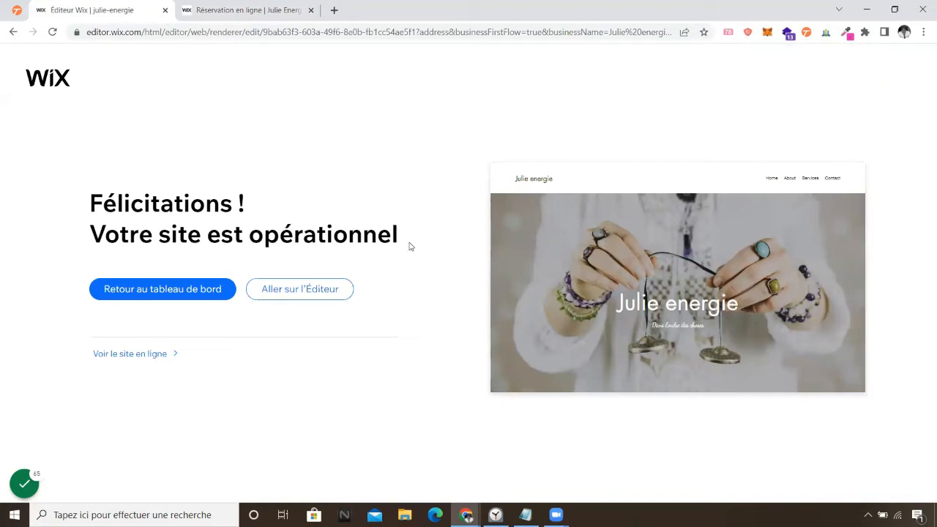
From Pages et menu, delete the Réservation en ligne page together with its booking app.
click(297, 291)
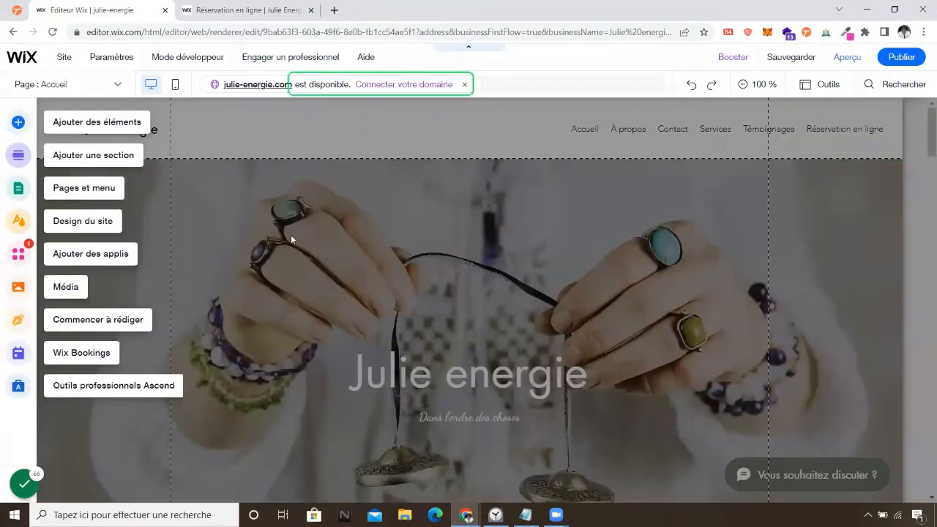
click(115, 85)
click(80, 358)
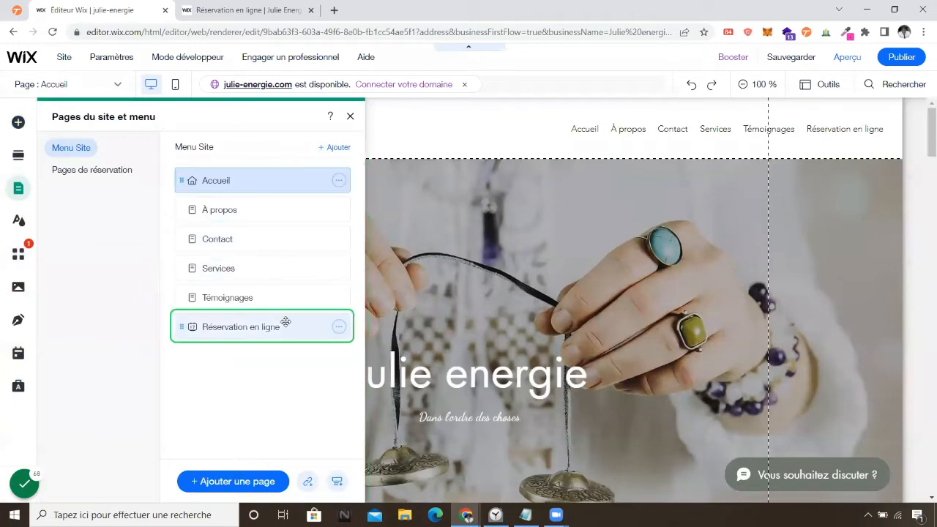
click(338, 326)
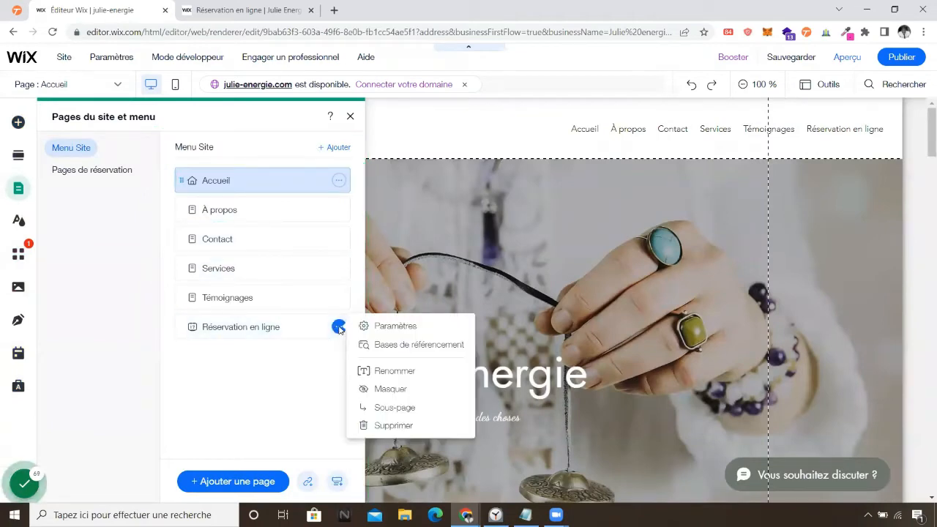
click(388, 425)
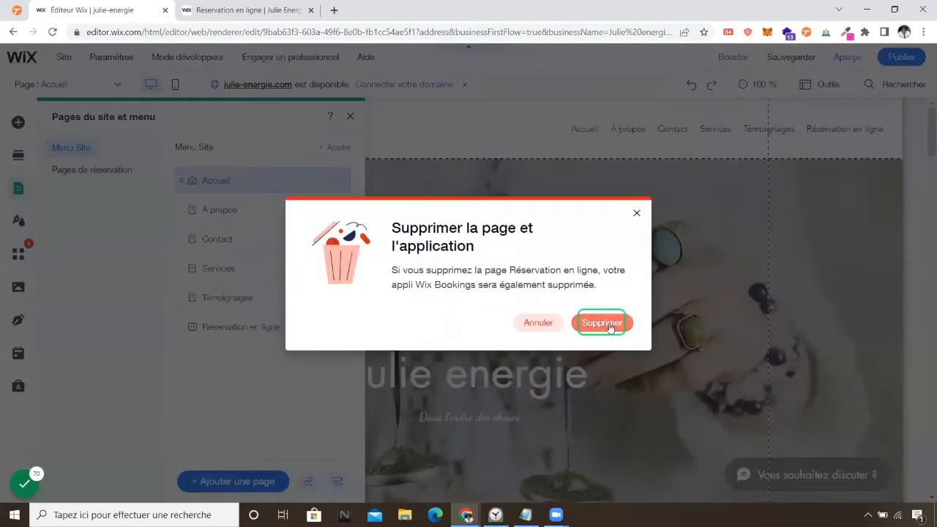
key(Return)
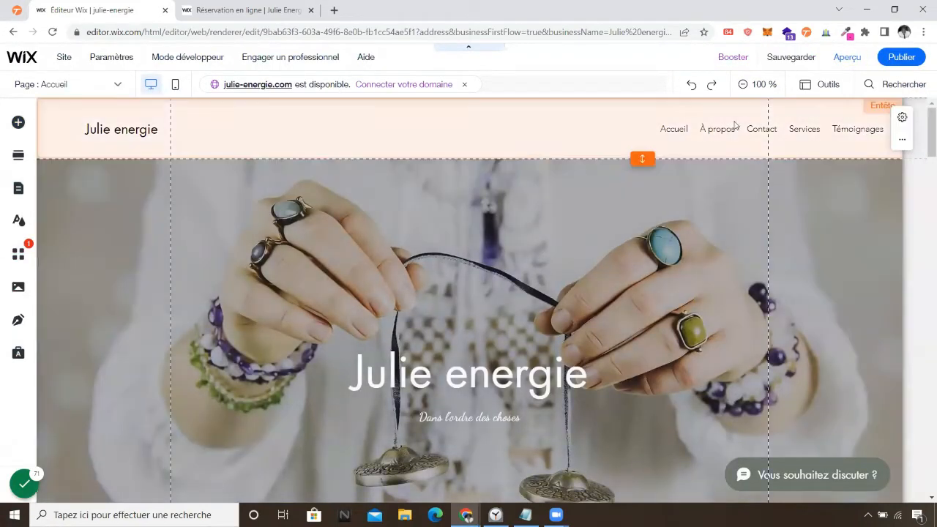
Rename the first service title Séance de voyance to 'soin énergétique'.
click(104, 85)
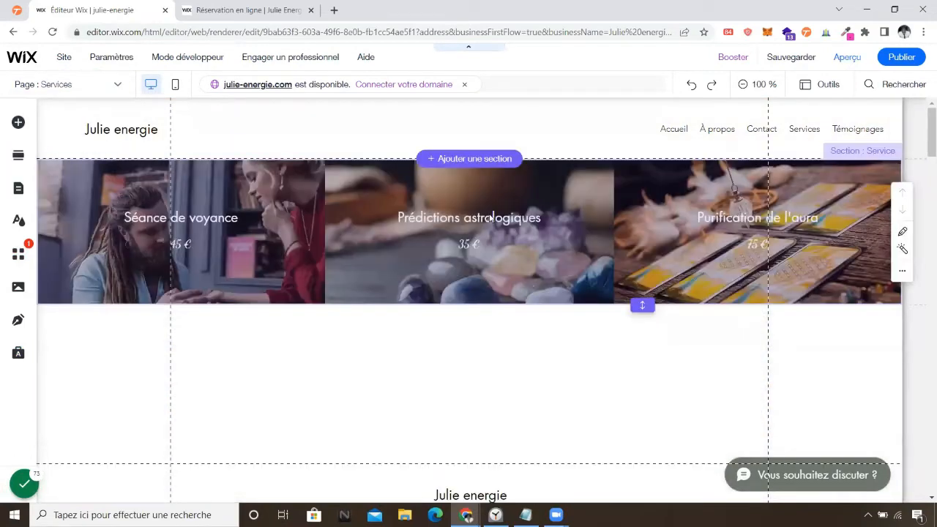
click(196, 217)
double_click(189, 218)
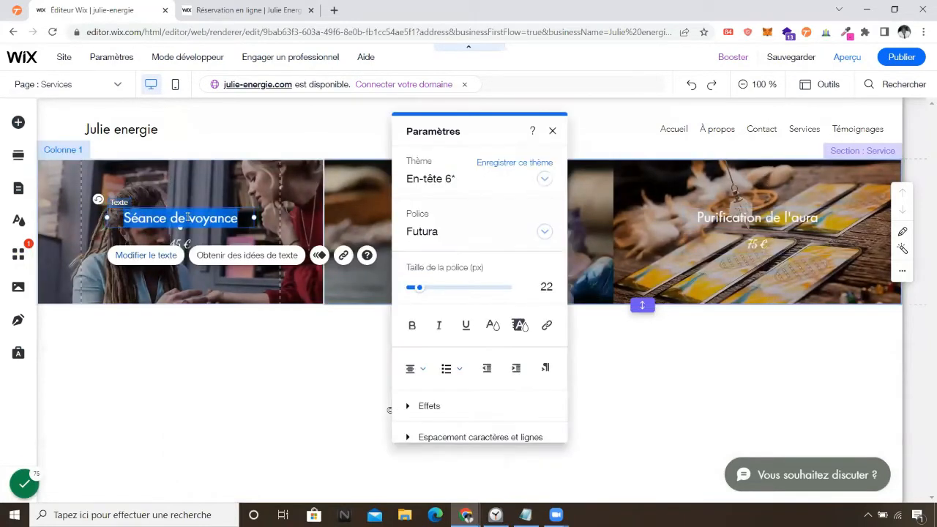
text(soins)
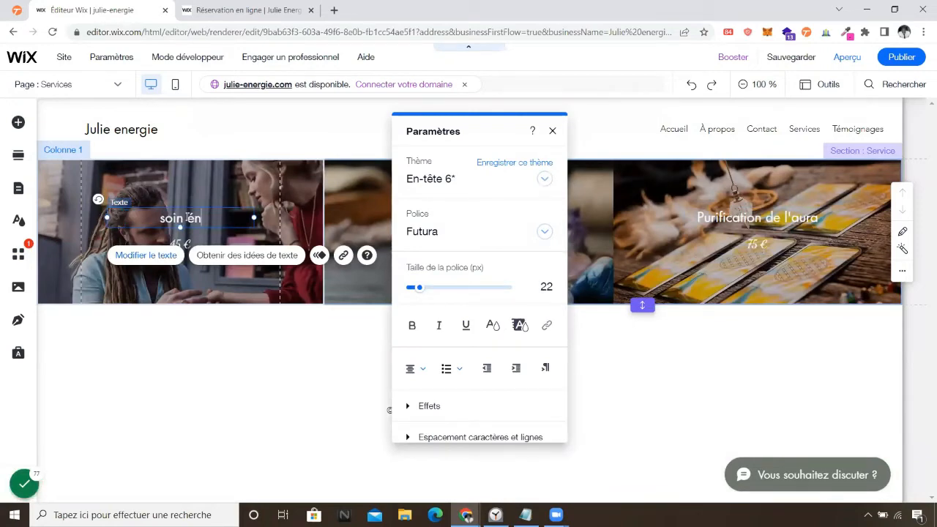
text(énergétique)
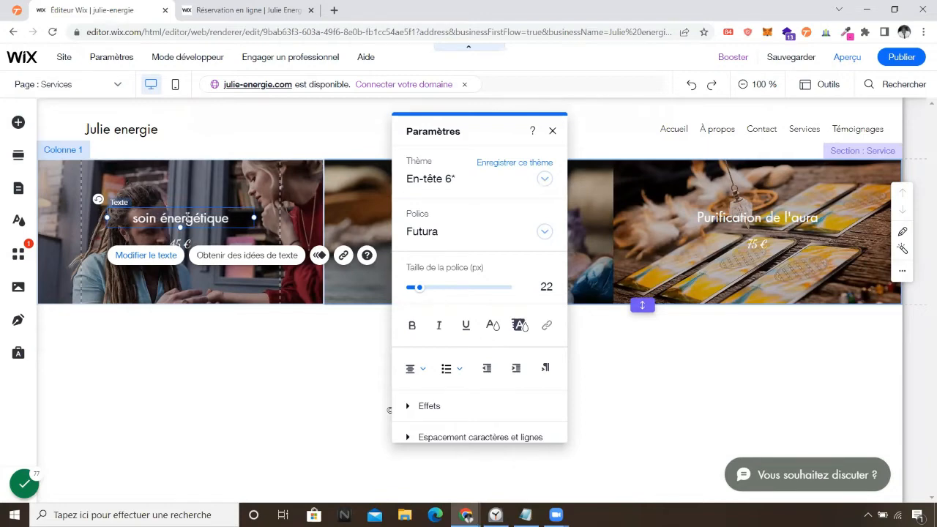
click(182, 360)
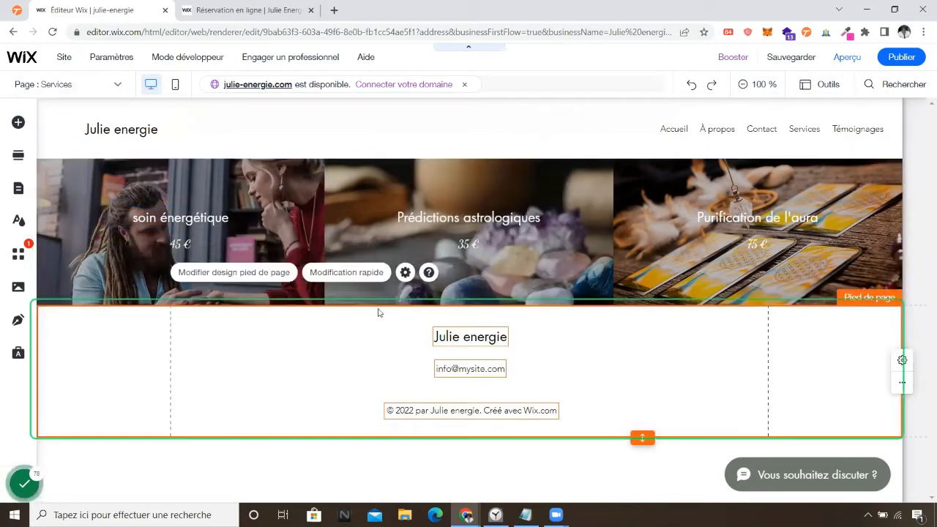
Rename the second service title Prédictions astrologiques to 'Soin total'.
click(217, 222)
click(216, 222)
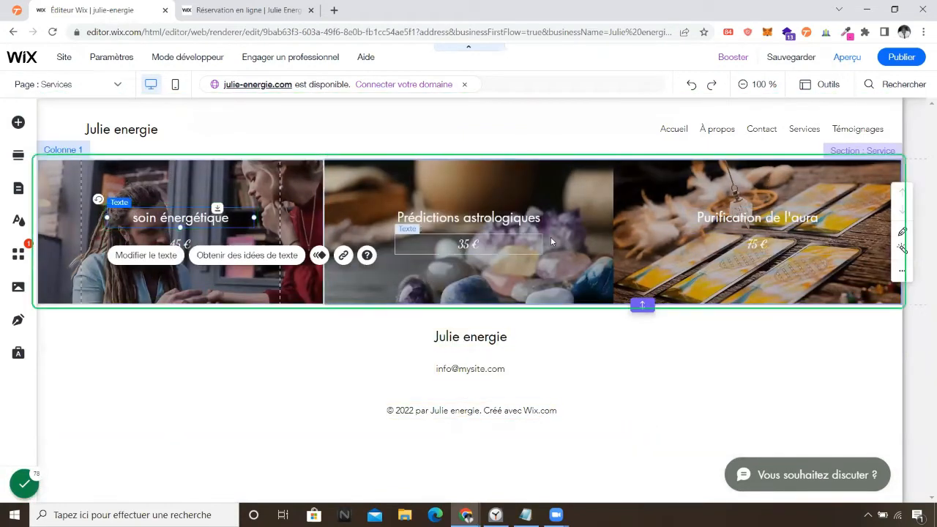
click(505, 214)
double_click(485, 219)
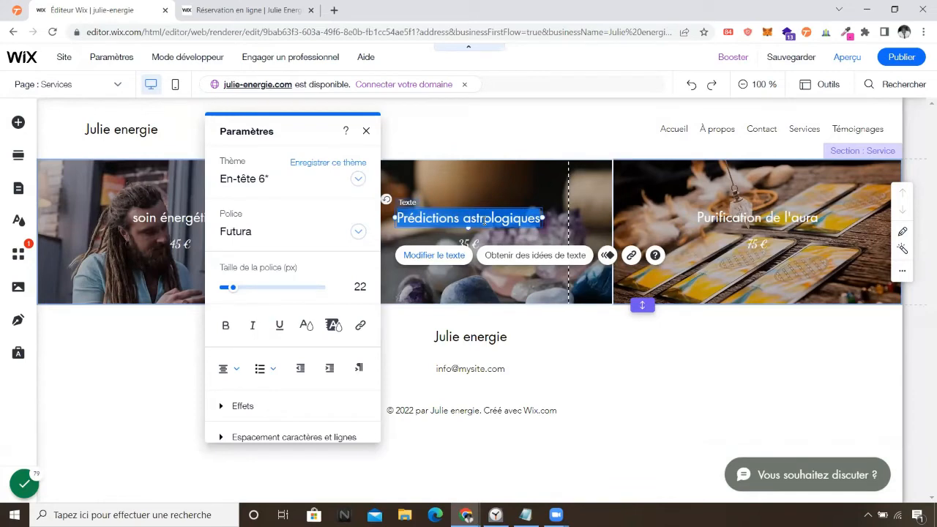
text(Soins total)
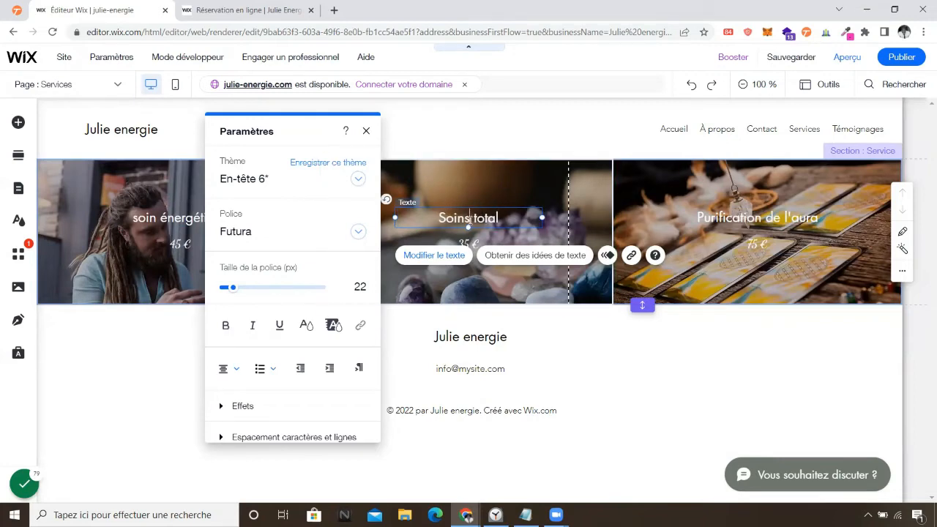
key(BackSpace)
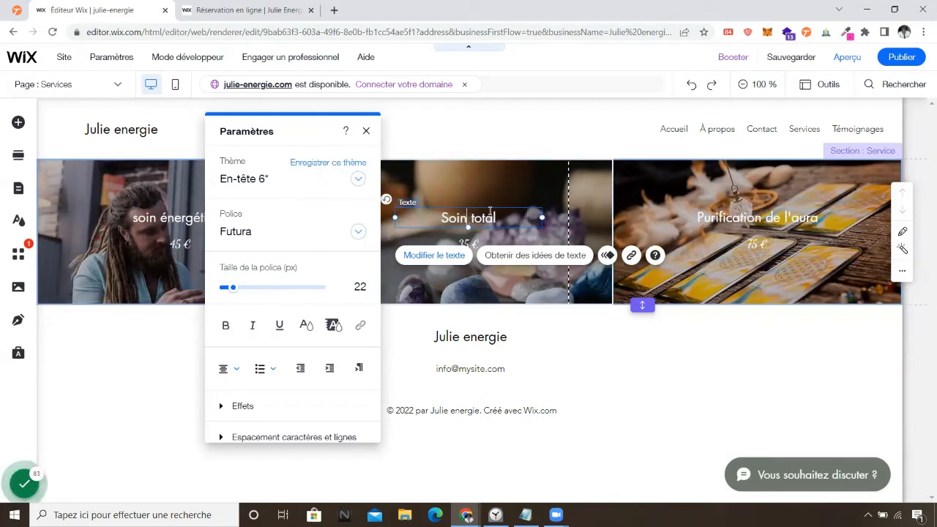
click(748, 220)
Rename the third service title Purification de l'aura to 'Soin de l'âme'.
click(746, 216)
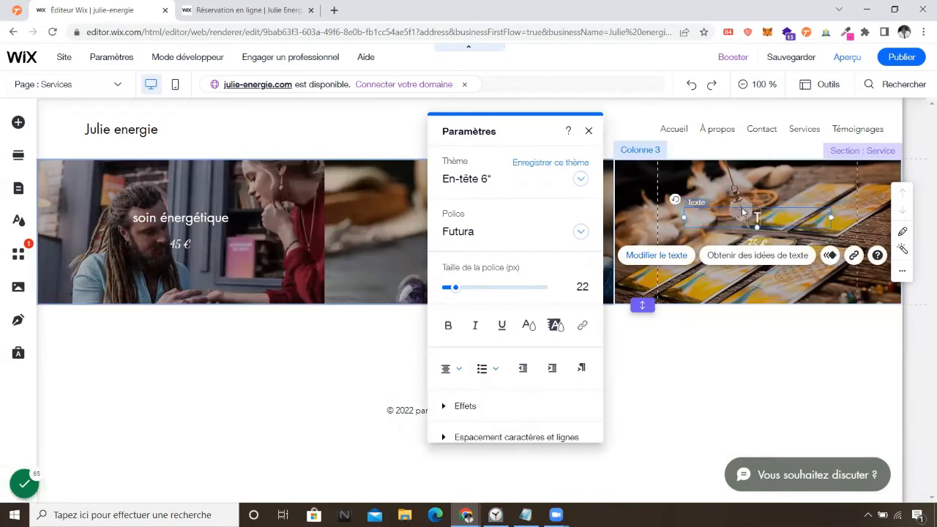
text(Thérapie)
text(Soin de l')
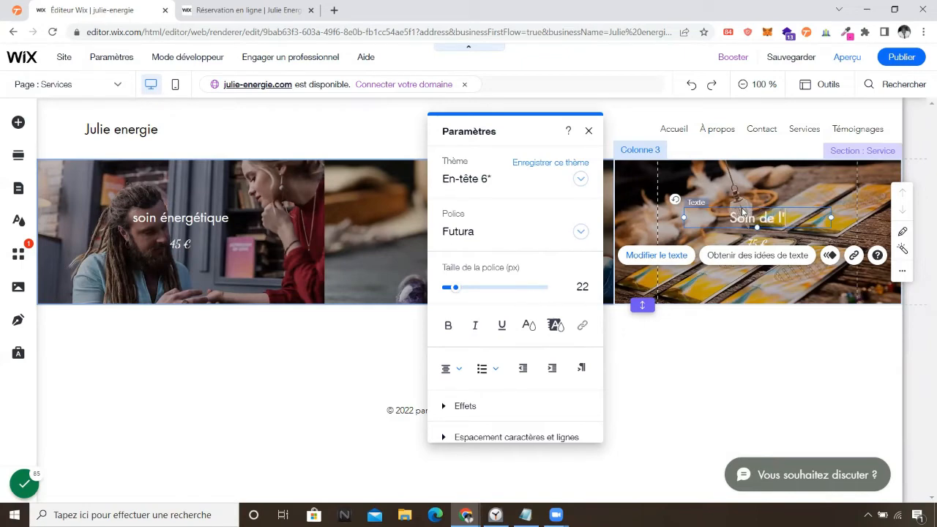
text(âme)
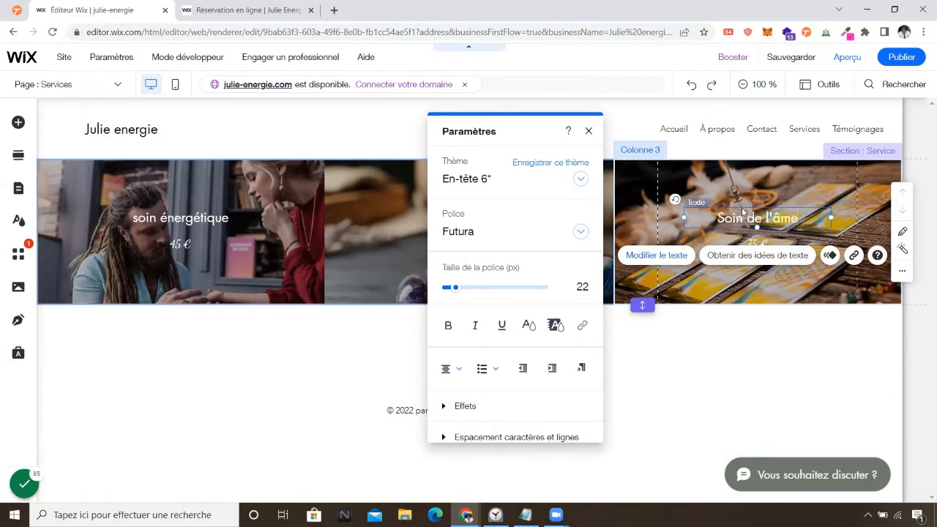
click(815, 360)
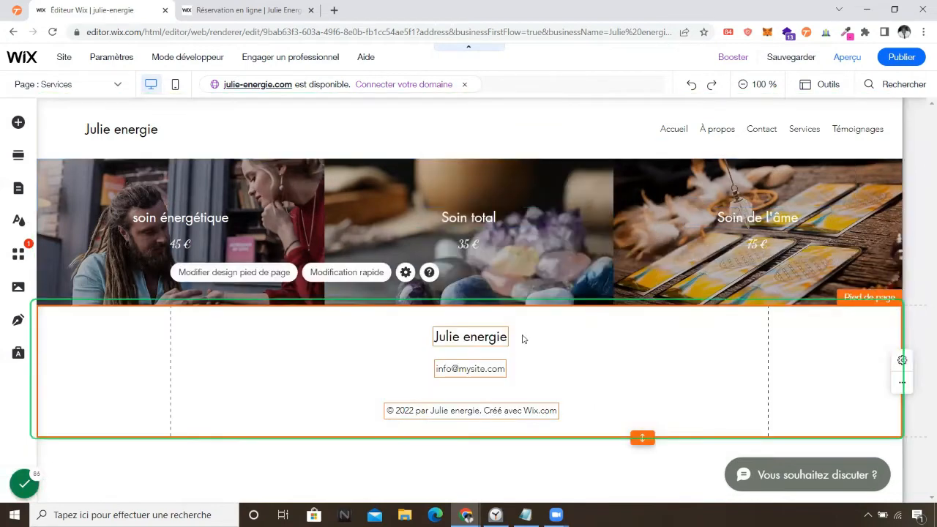
Delete the placeholder e-mail text box from the footer using Supprimer.
click(470, 367)
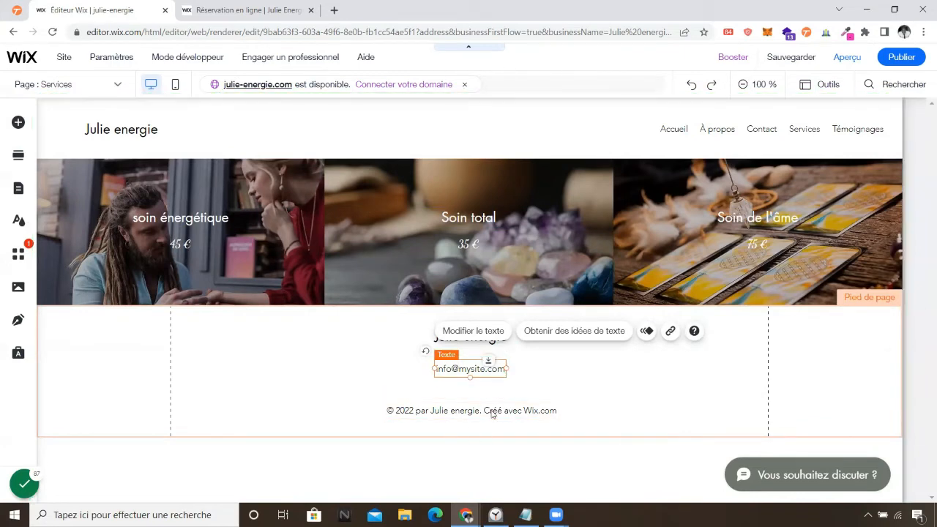
right_click(469, 370)
click(442, 375)
click(443, 372)
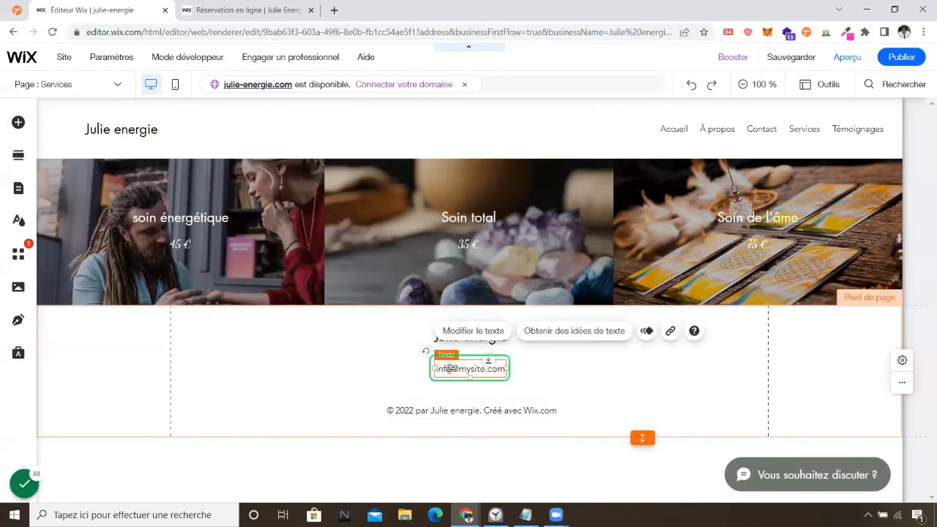
right_click(450, 369)
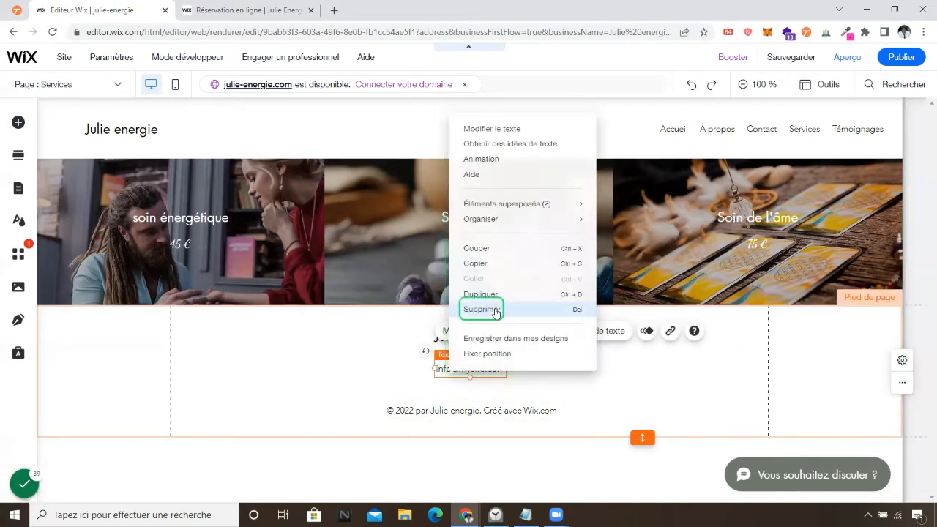
click(492, 308)
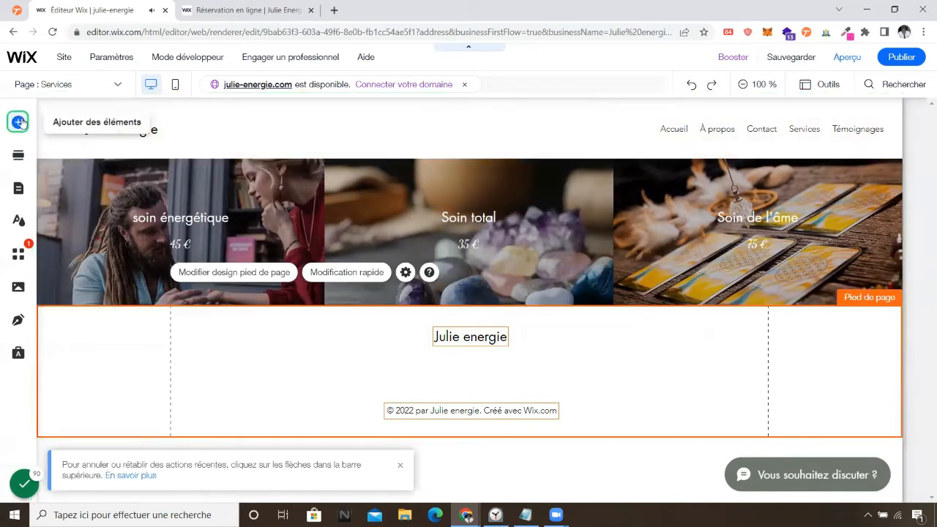
Add a button to the footer that links to the Contact page.
click(18, 123)
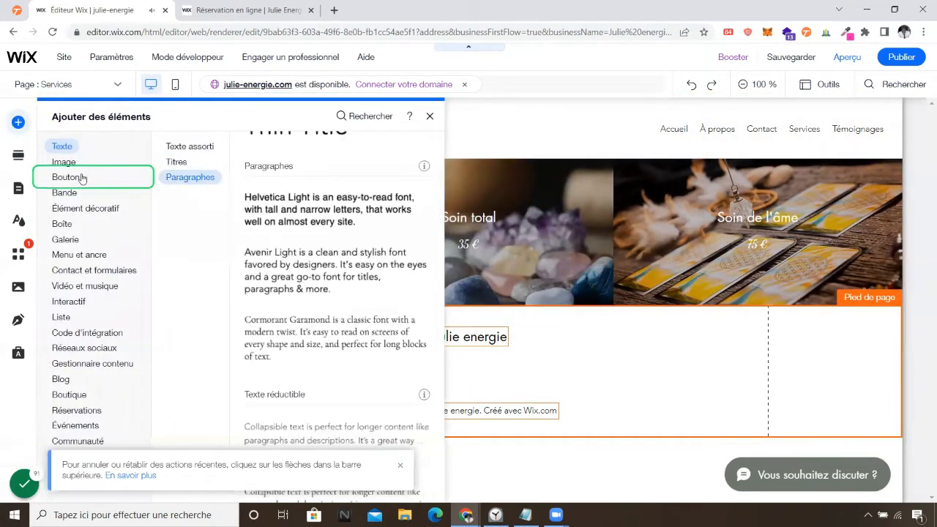
click(65, 178)
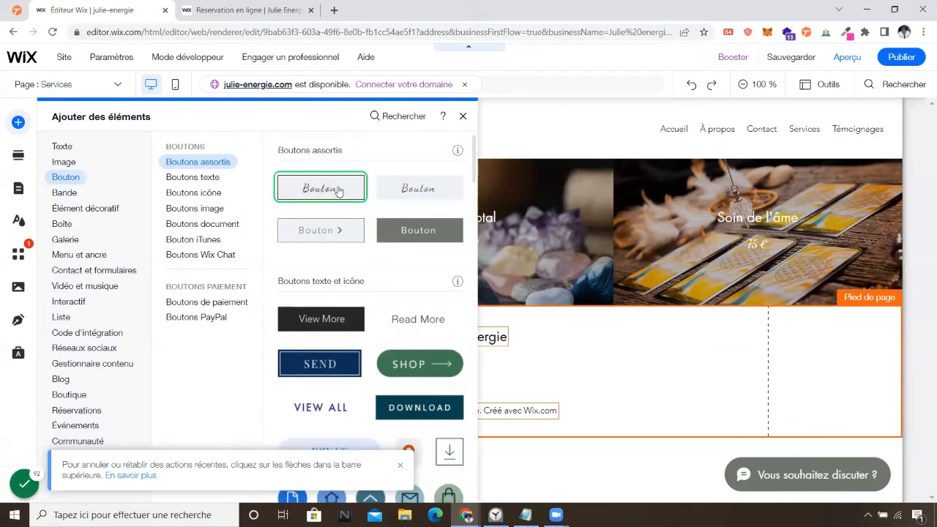
click(339, 191)
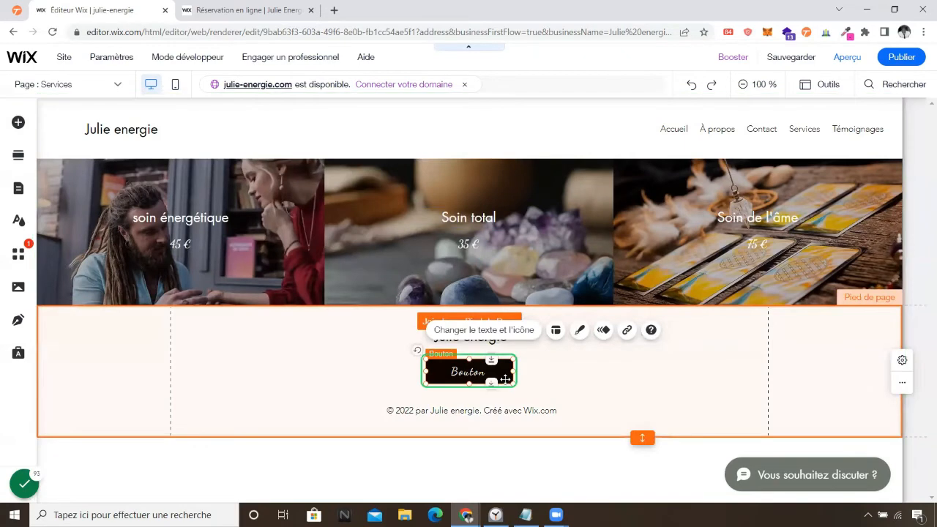
click(627, 330)
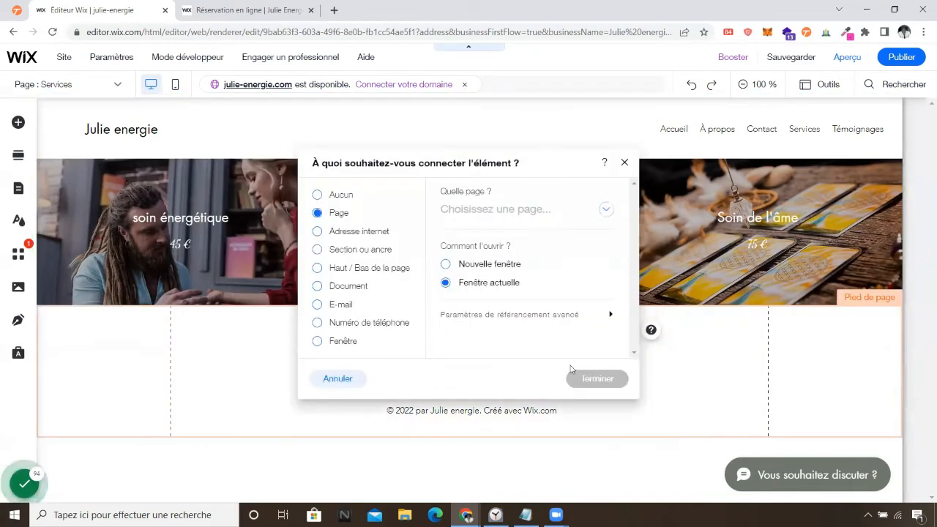
click(609, 209)
click(613, 279)
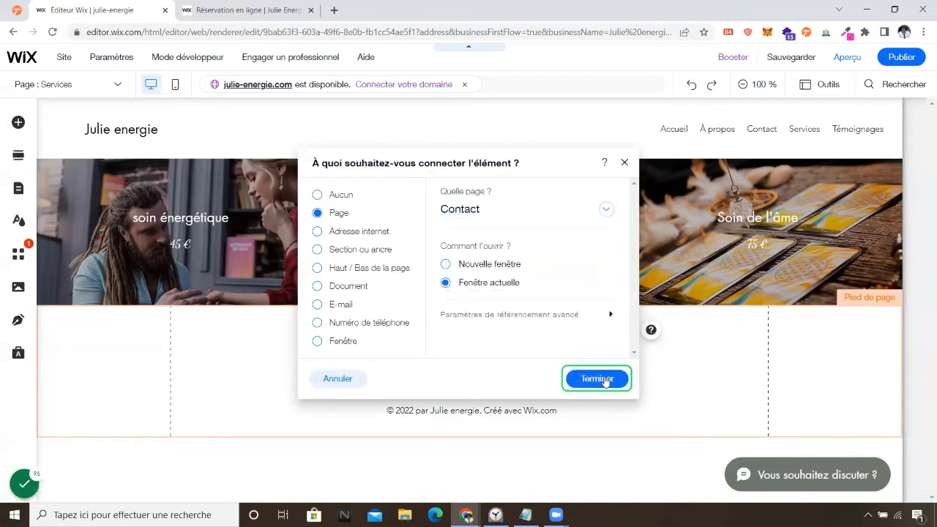
click(597, 379)
click(681, 383)
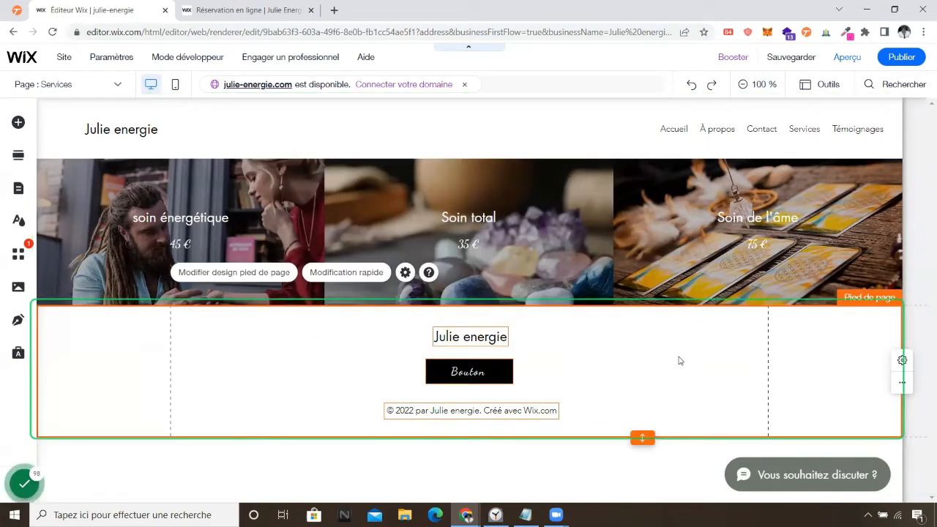
Set the footer button's label to 'Me contacter'.
double_click(474, 375)
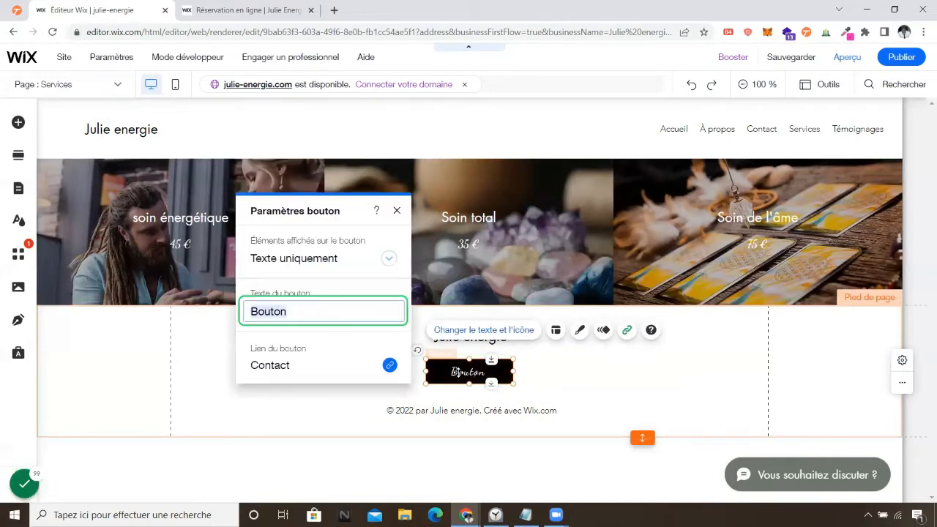
text(con)
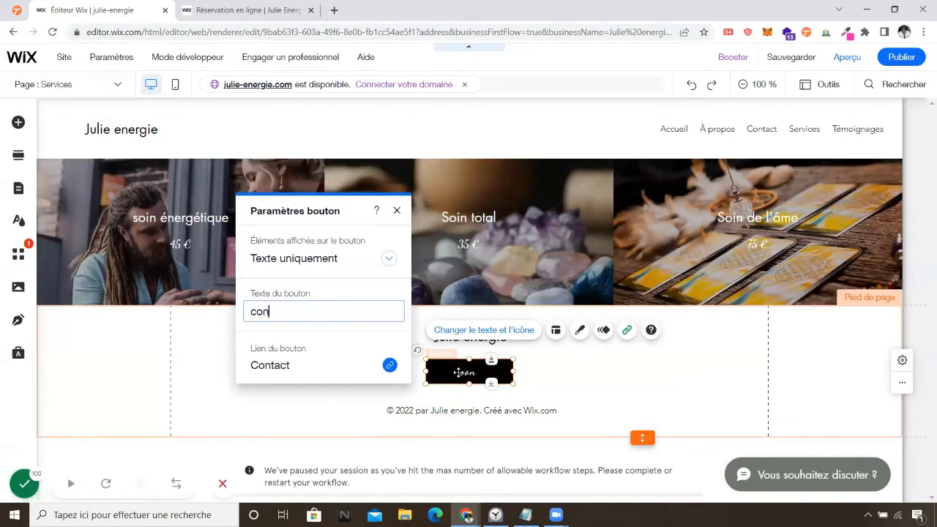
key(BackSpace)
text(Me)
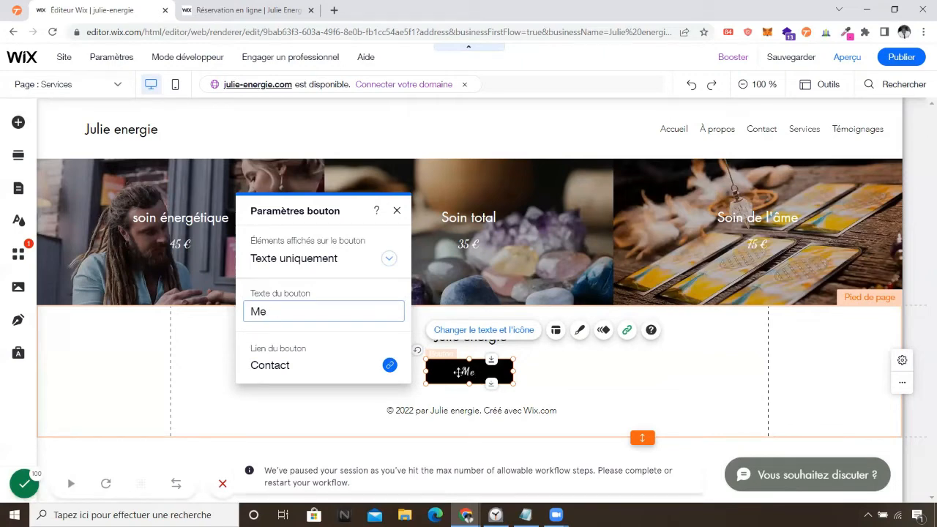
click(548, 488)
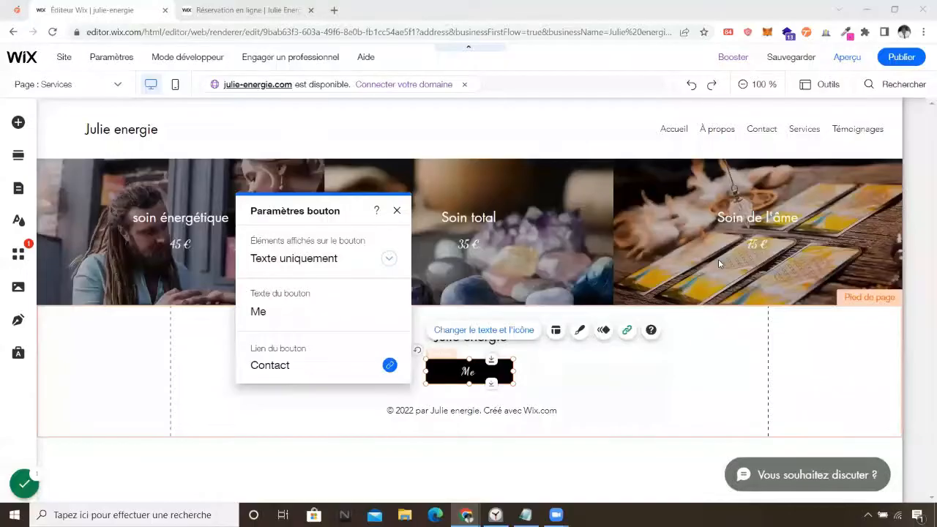
click(279, 313)
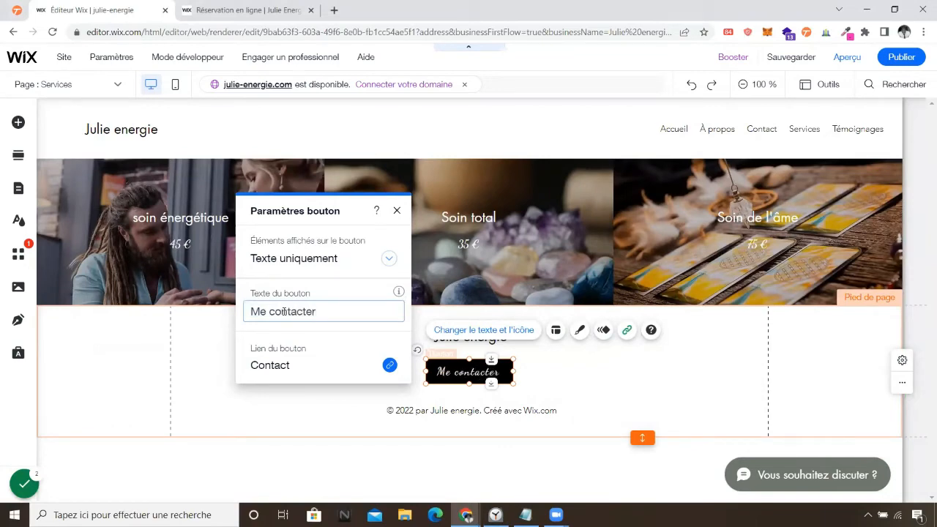
click(396, 211)
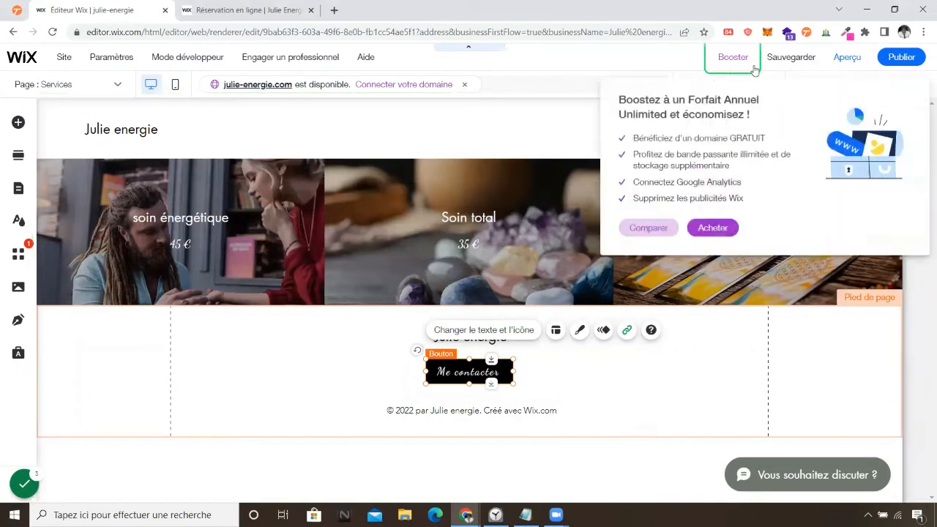
click(204, 129)
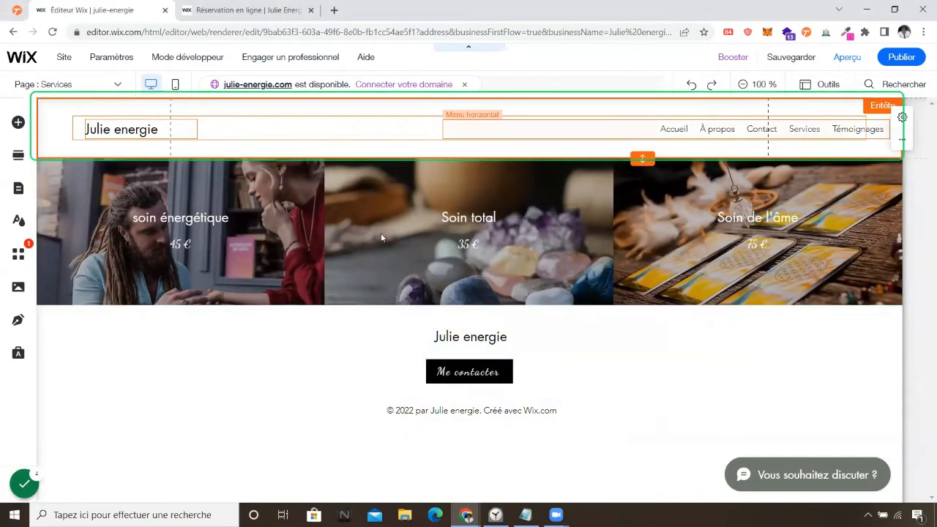
Switch to the À propos page.
click(115, 84)
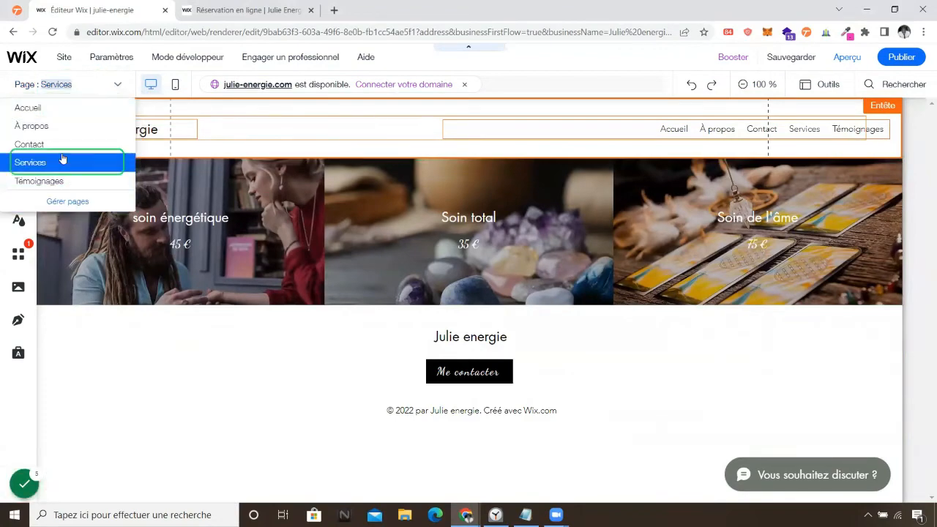
click(59, 127)
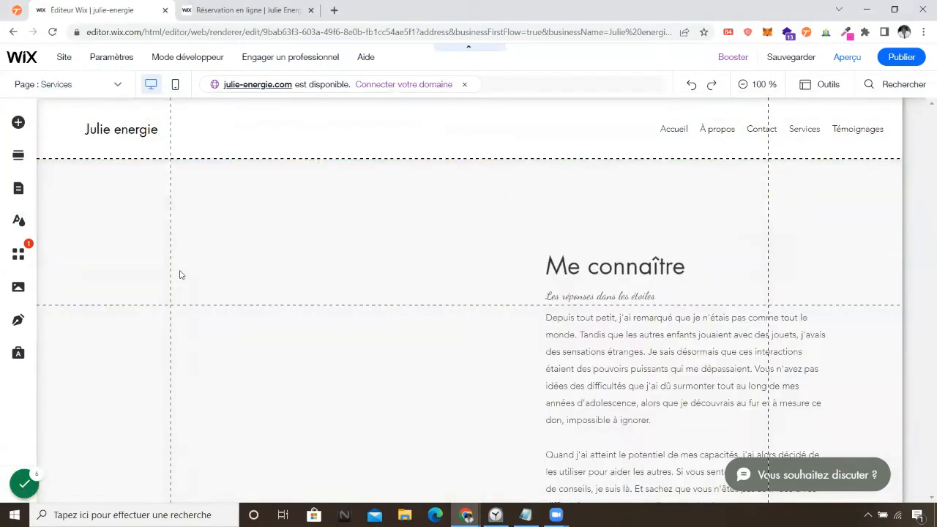
scroll(612, 357, down, 3)
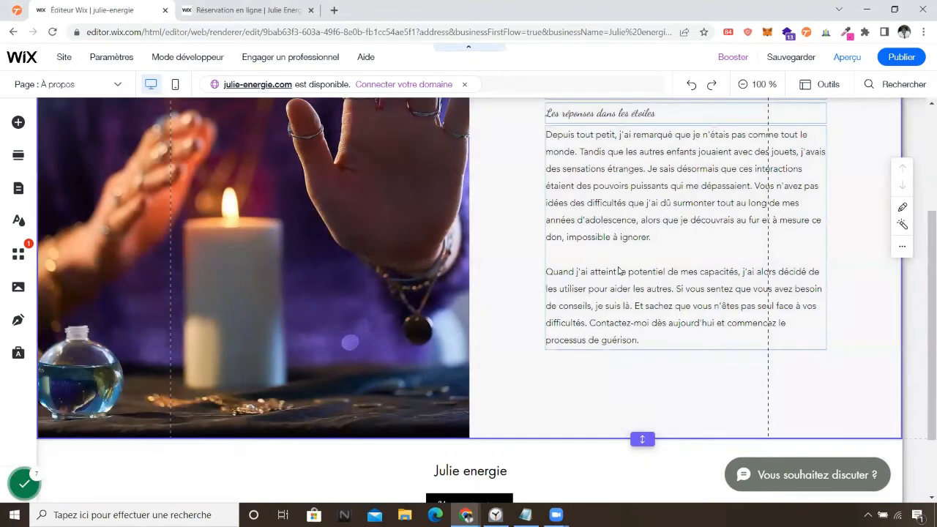
scroll(619, 271, up, 2)
Generate text ideas for the body text with type Énergéticien(ne) and topic À propos.
click(614, 268)
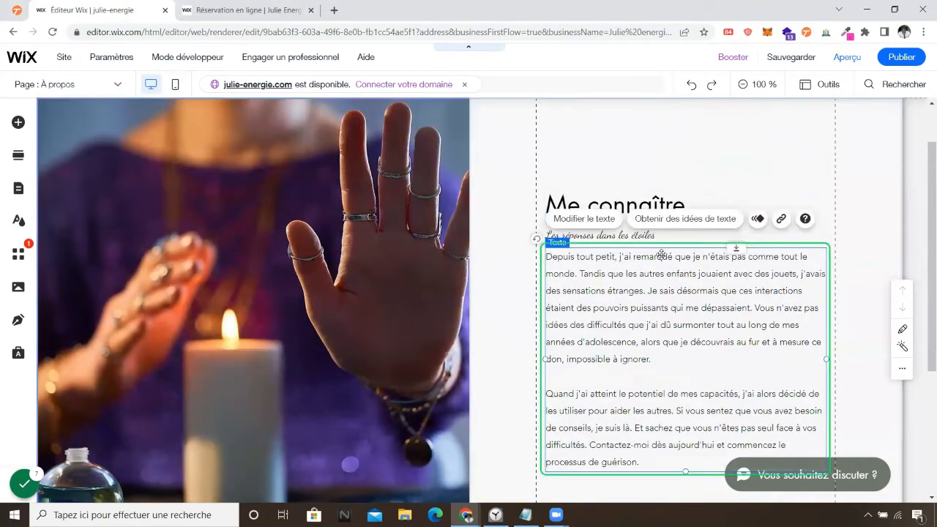
click(700, 222)
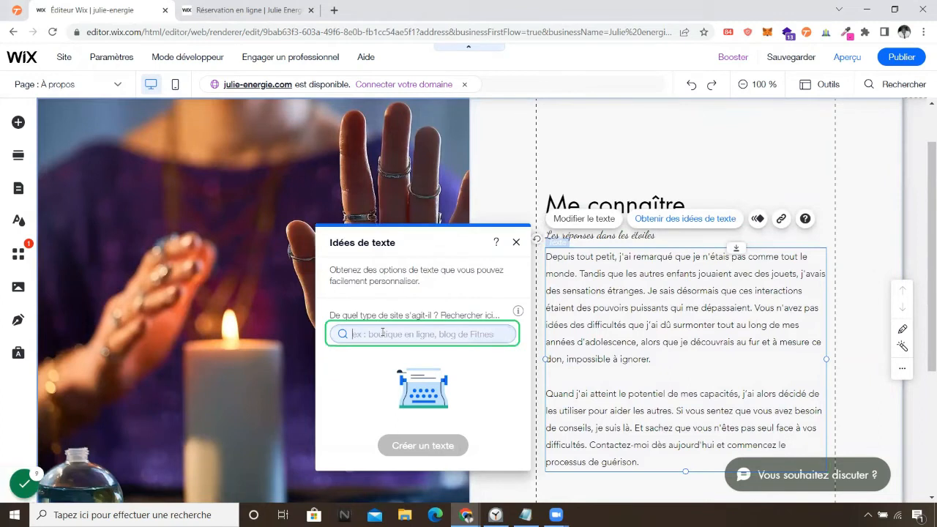
text(én)
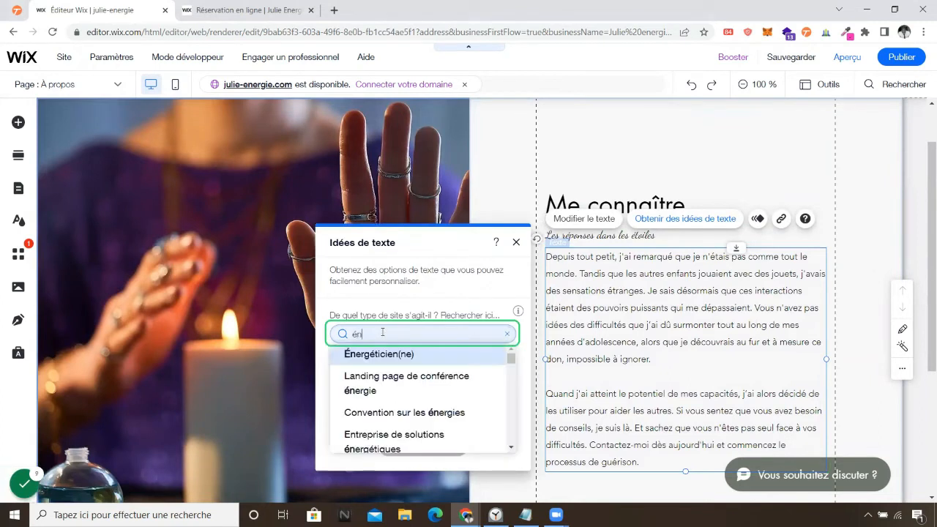
click(382, 353)
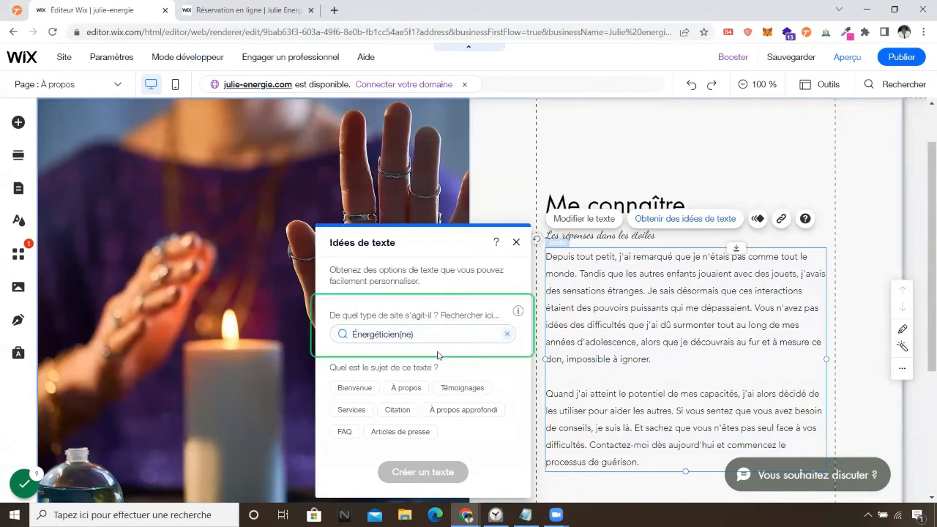
click(406, 388)
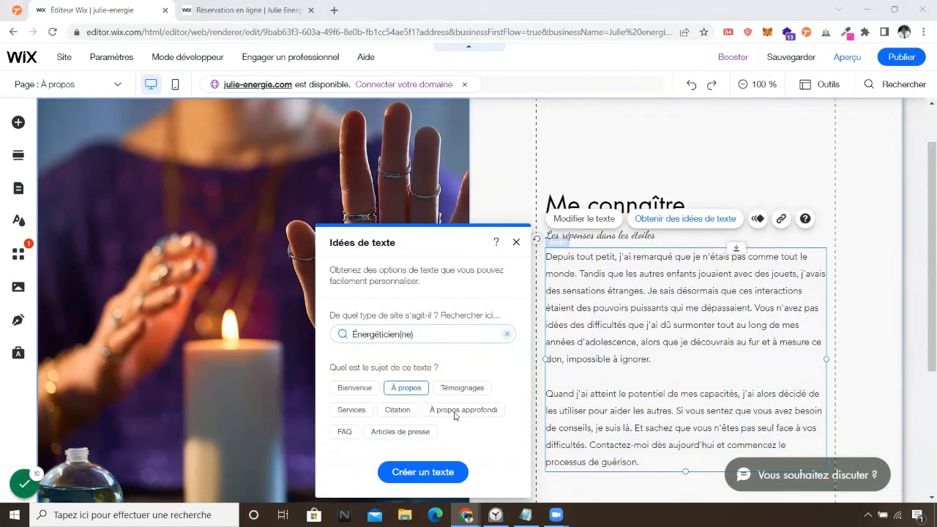
click(423, 472)
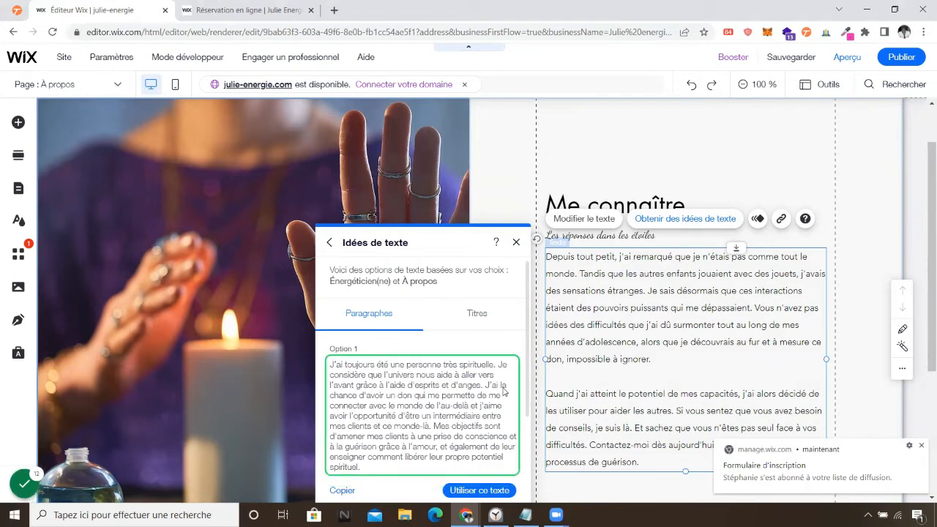
scroll(504, 393, down, 1)
scroll(503, 393, down, 1)
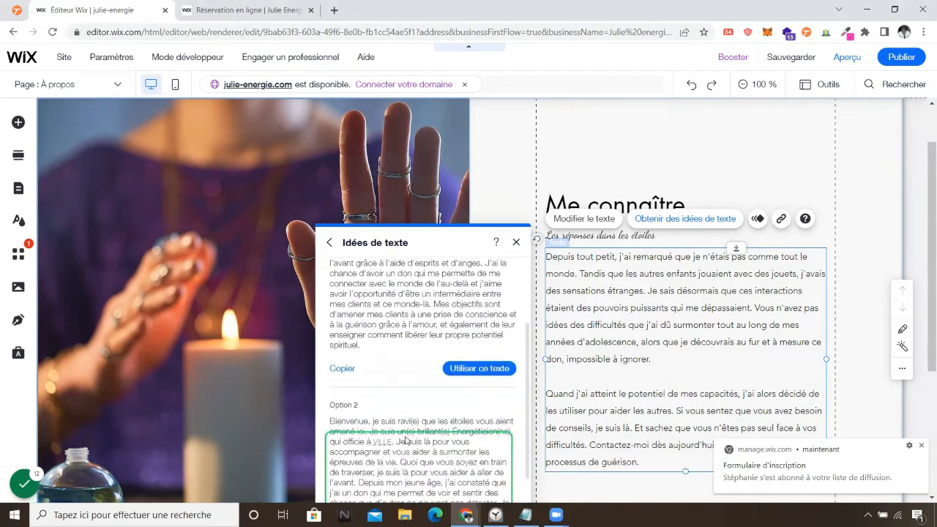
scroll(406, 440, up, 1)
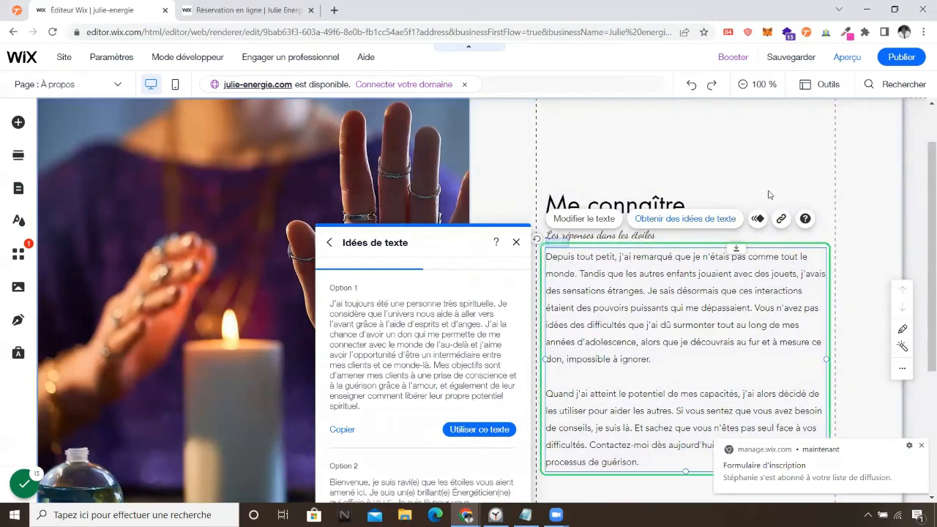
Discard the text ideas, keep the original biography text, and bring up the page list.
click(755, 163)
click(745, 351)
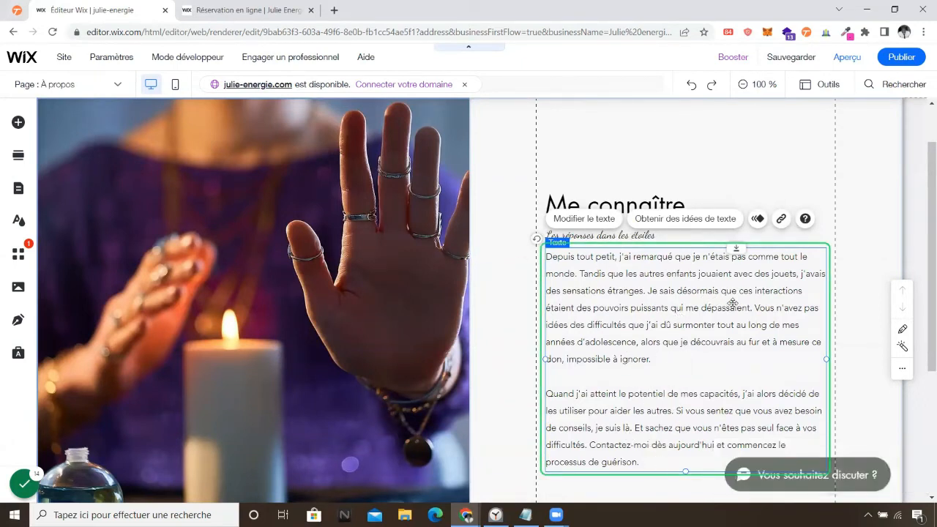
scroll(661, 302, down, 1)
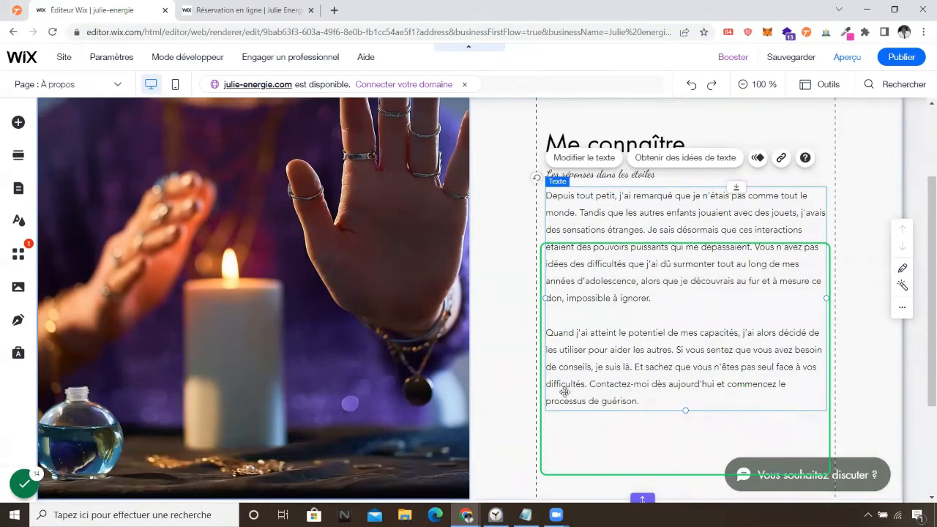
scroll(565, 392, up, 2)
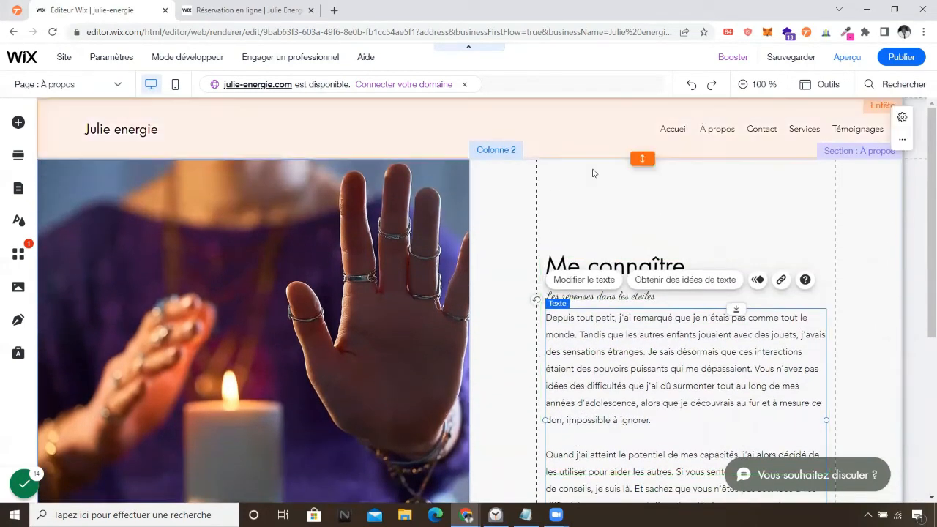
click(102, 84)
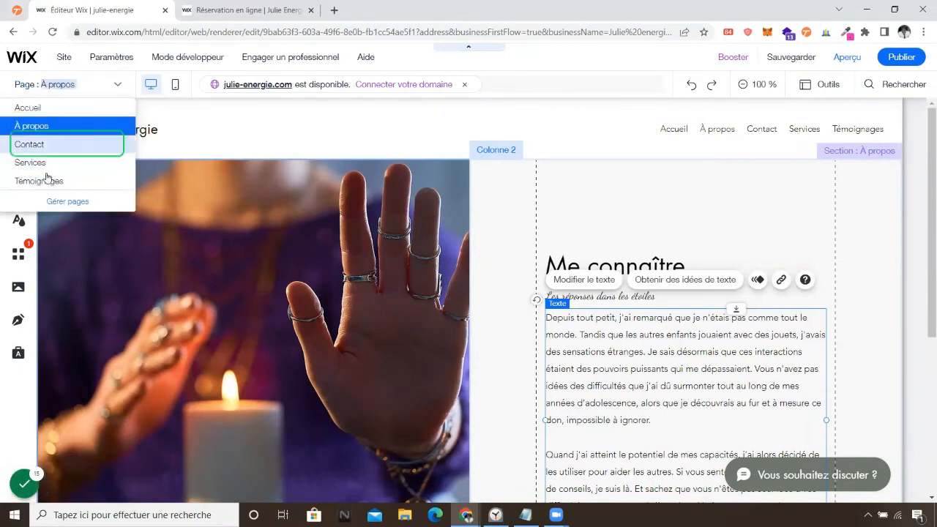
Switch to the Contact page and select its contact form.
click(41, 151)
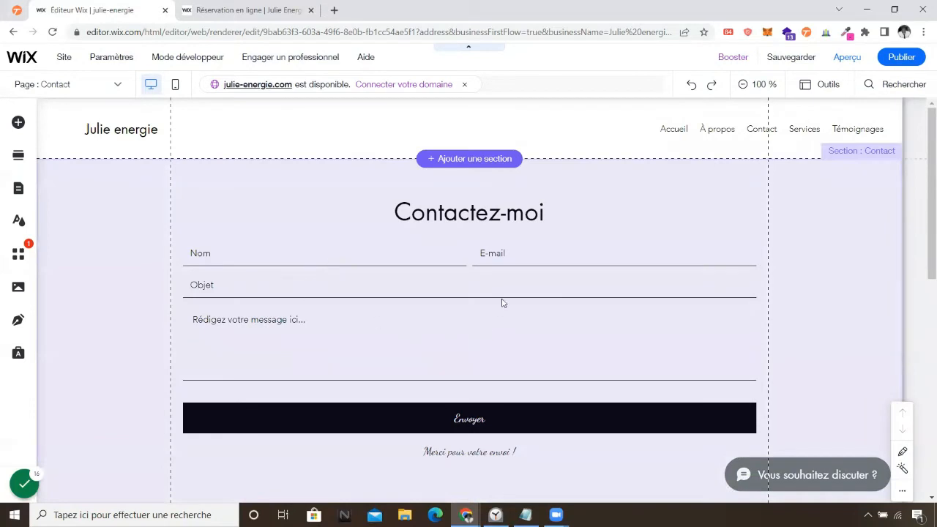
click(559, 297)
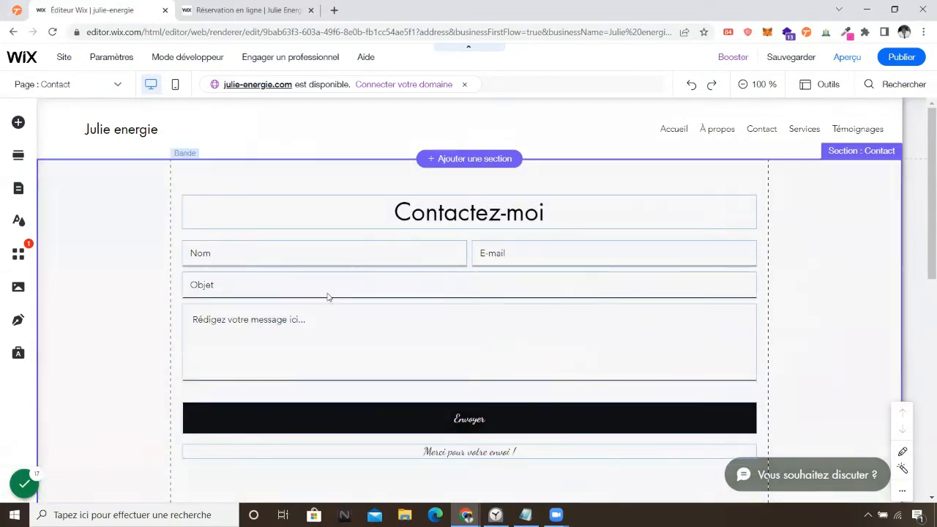
click(204, 368)
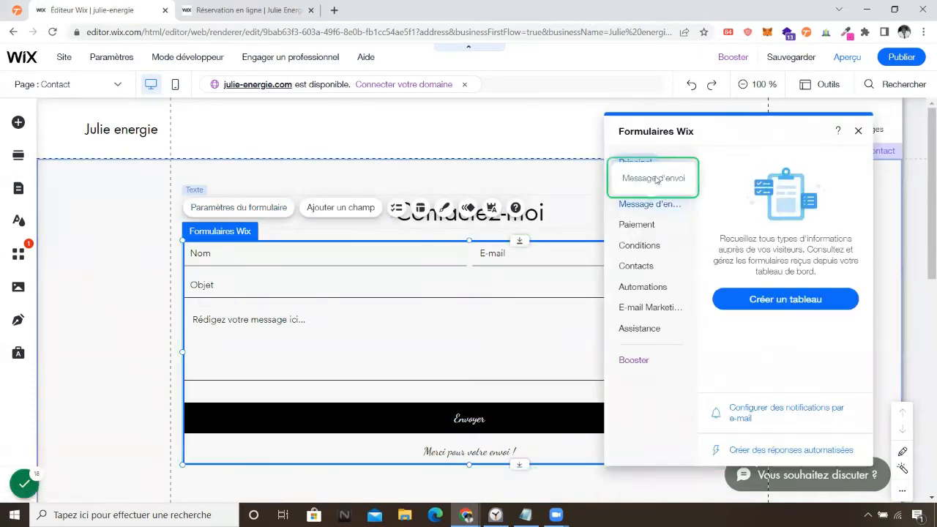
Browse the form settings' general, confirmation, payment, rules and Contacts sections, then close them unchanged.
click(656, 210)
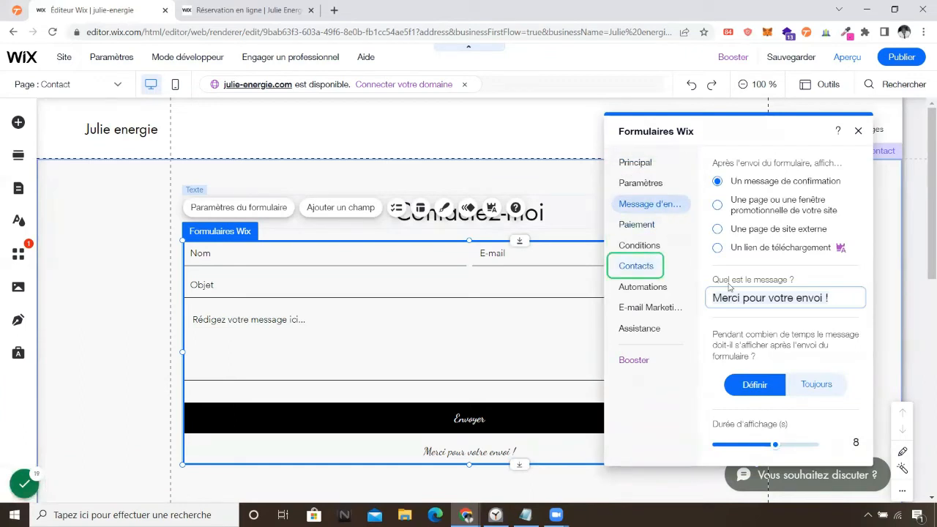
click(644, 183)
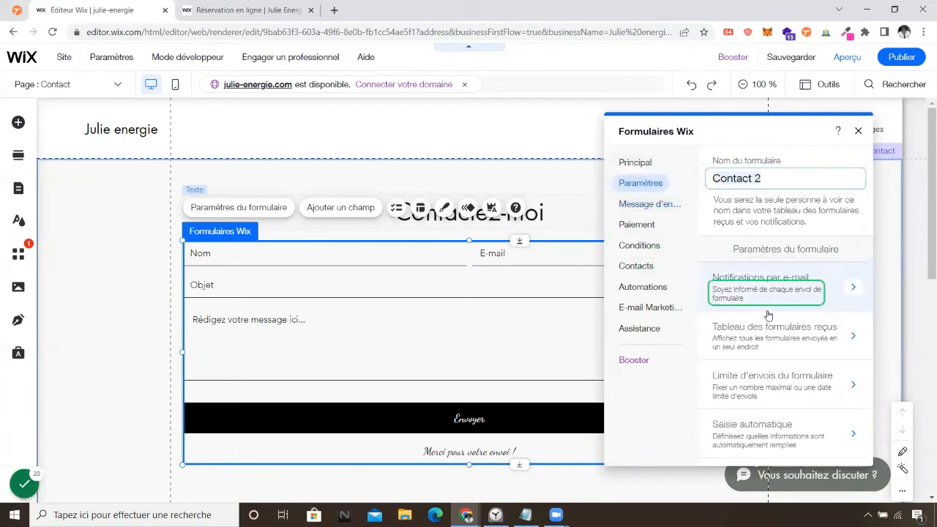
click(635, 266)
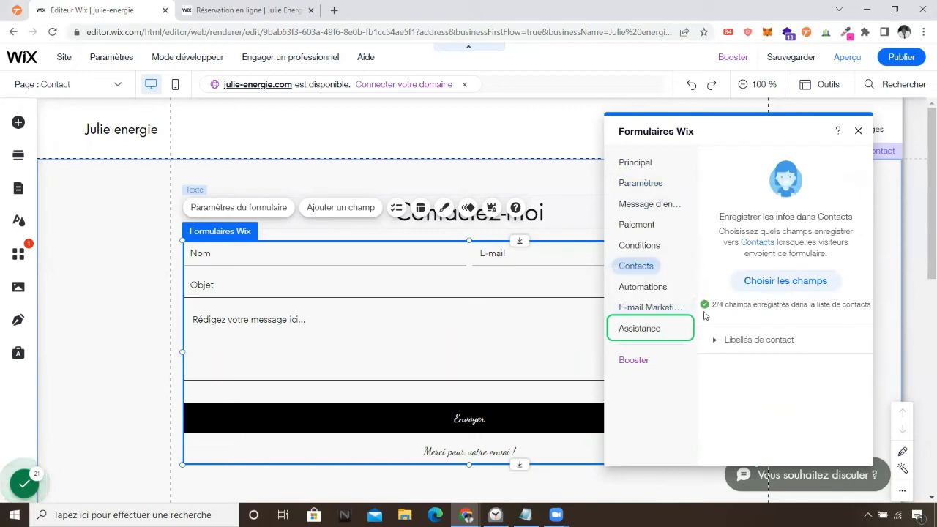
click(639, 246)
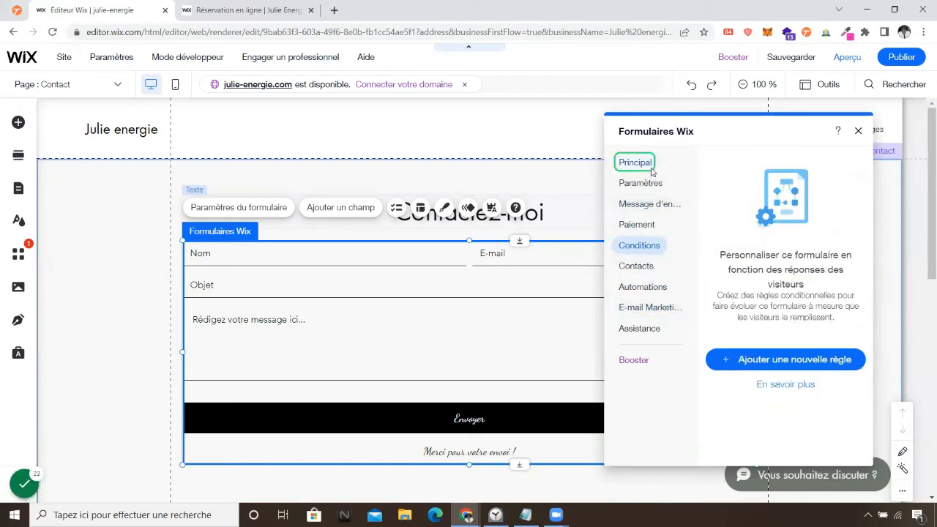
click(628, 162)
click(640, 183)
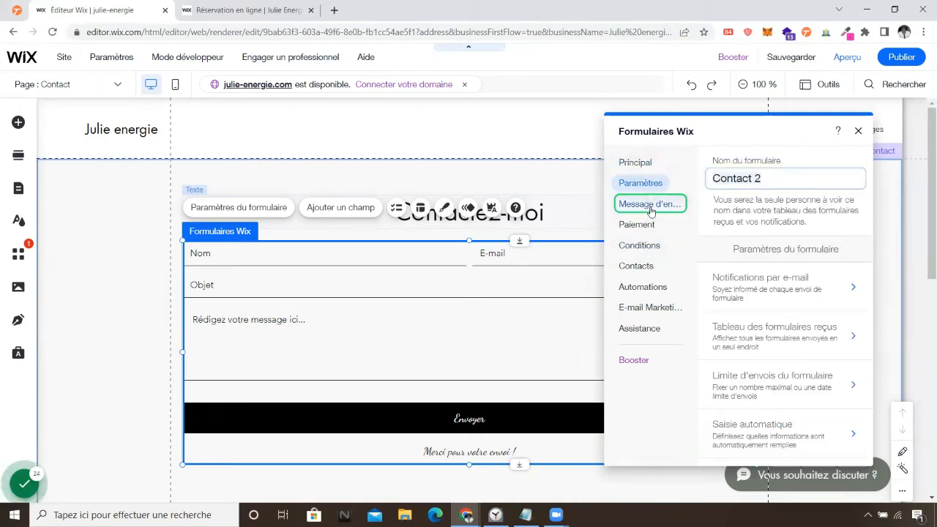
click(650, 210)
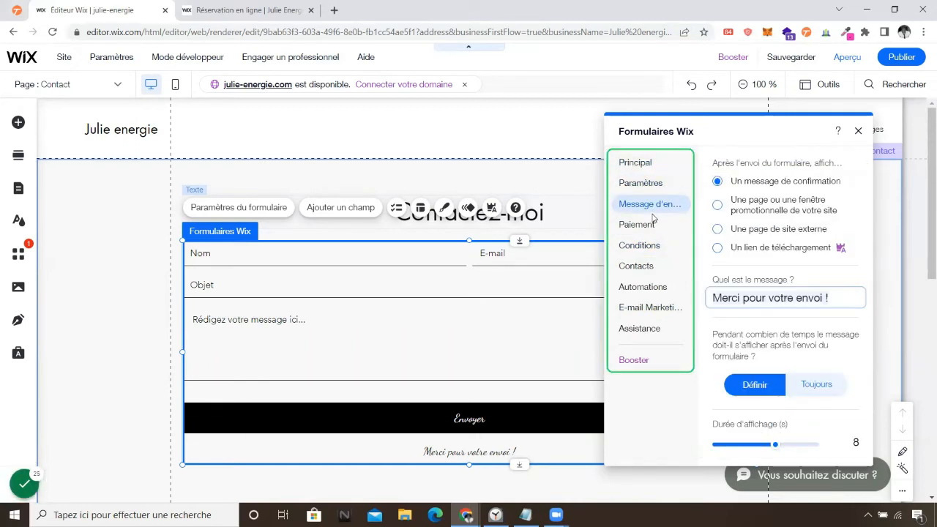
click(636, 225)
click(638, 246)
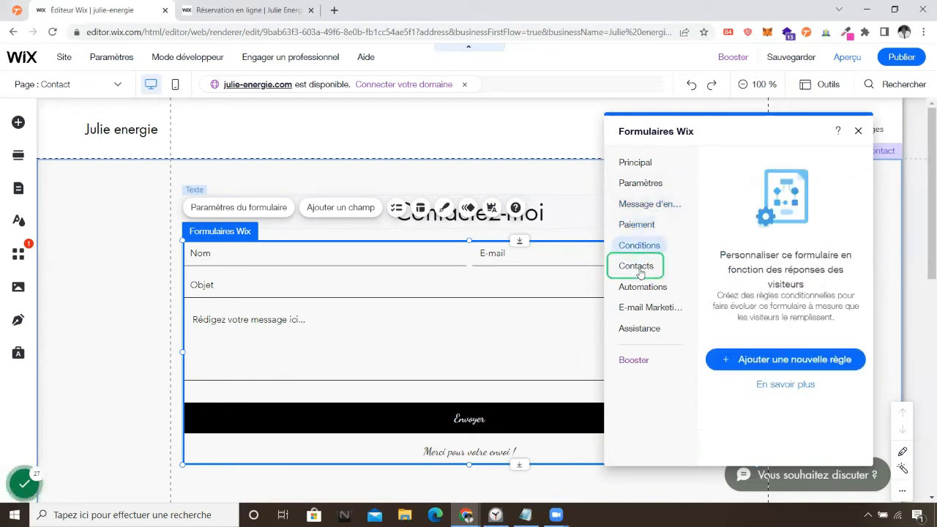
click(637, 267)
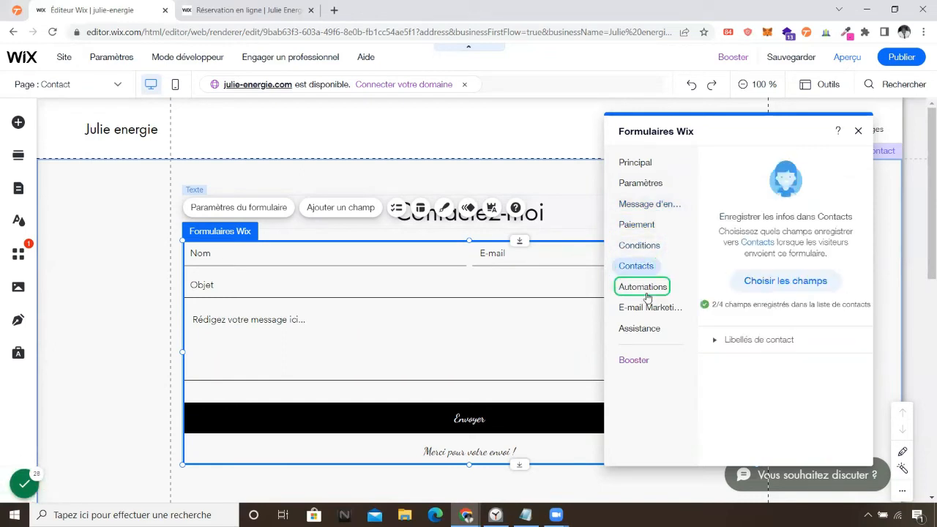
click(858, 131)
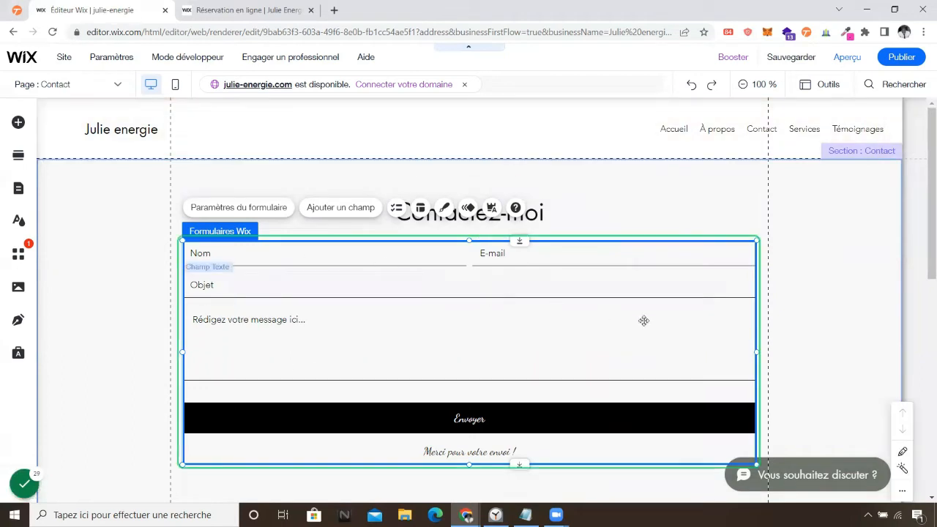
click(703, 207)
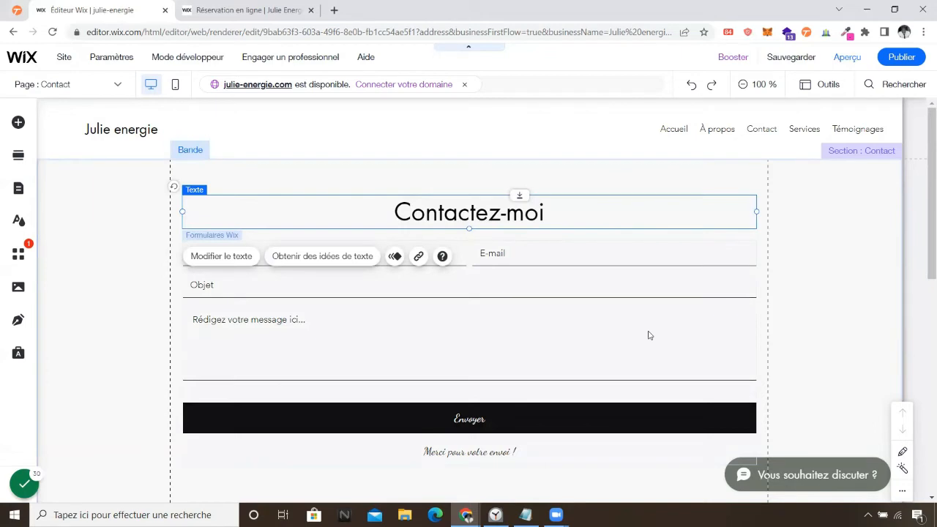
click(117, 85)
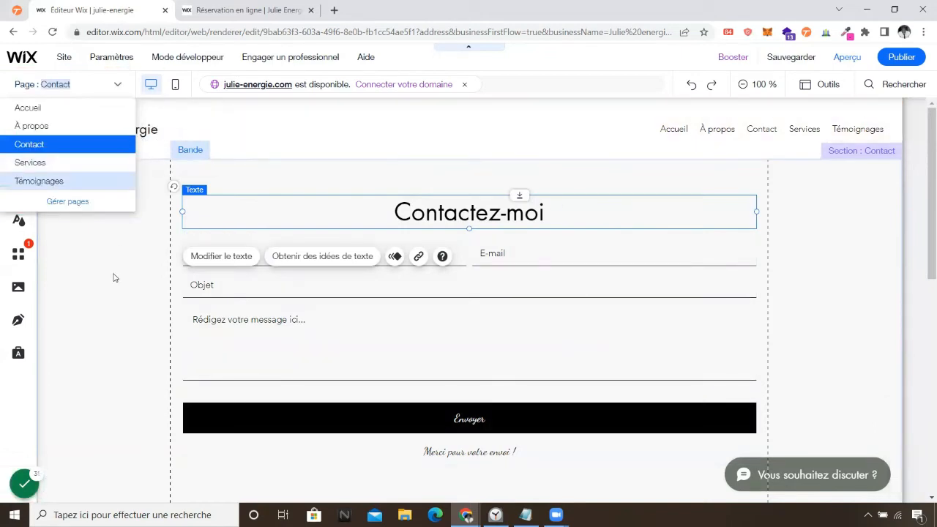
click(44, 126)
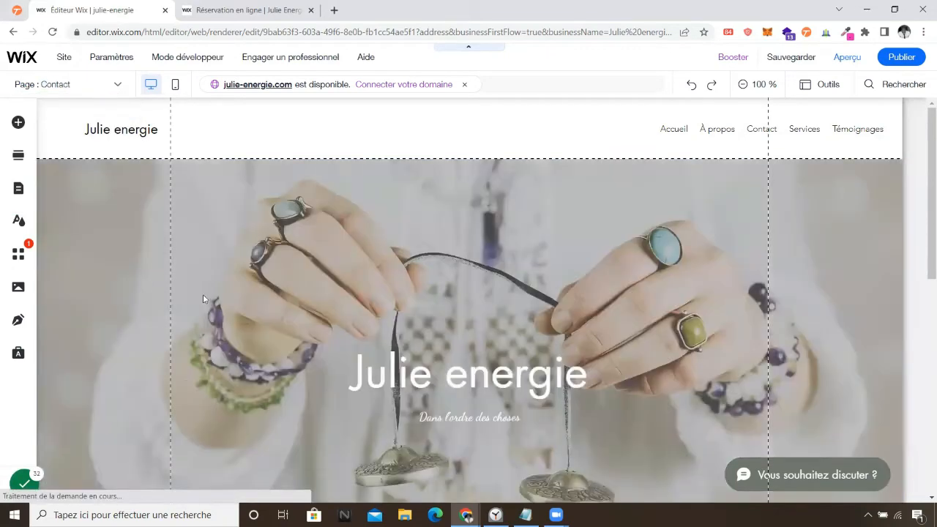
scroll(408, 414, down, 3)
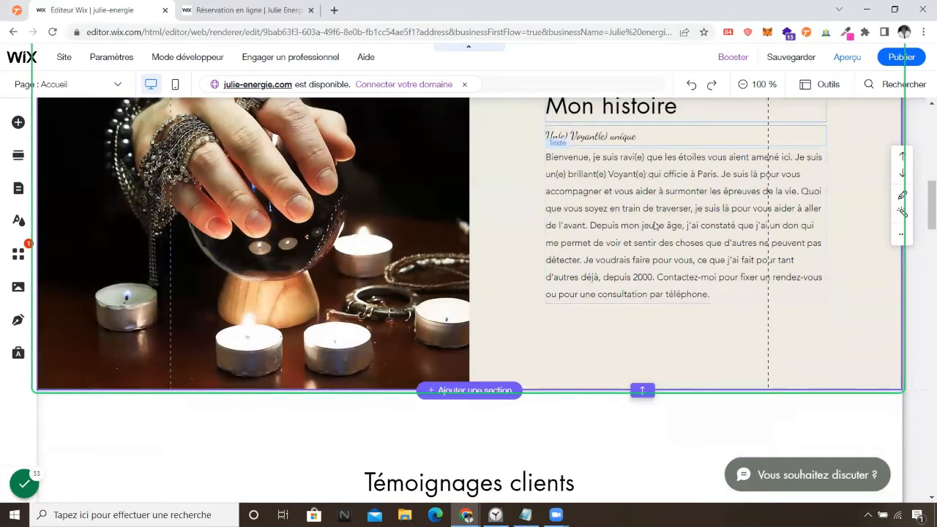
scroll(591, 278, down, 6)
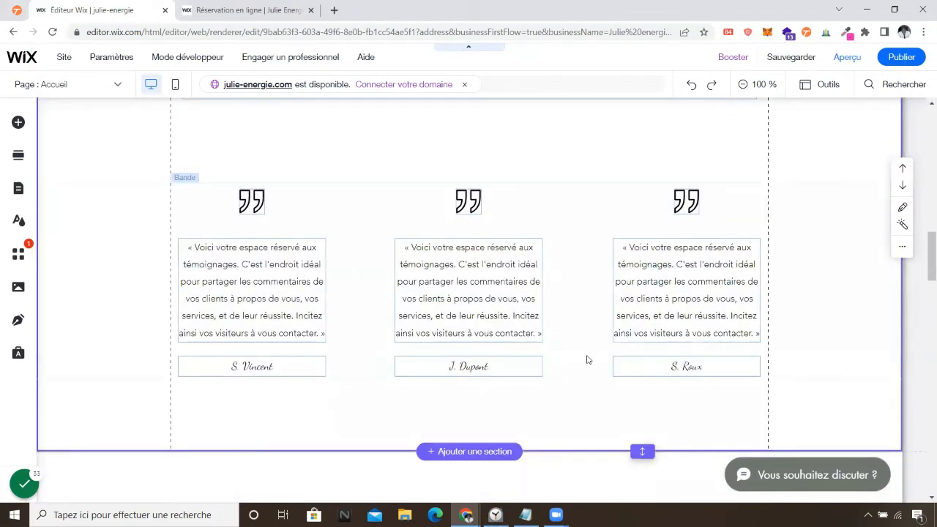
scroll(610, 377, down, 3)
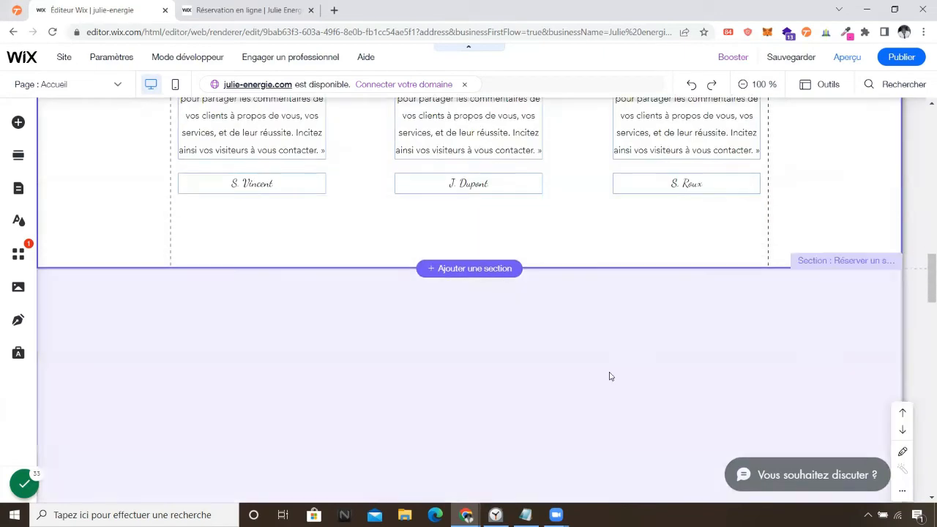
scroll(610, 375, up, 2)
scroll(609, 372, down, 8)
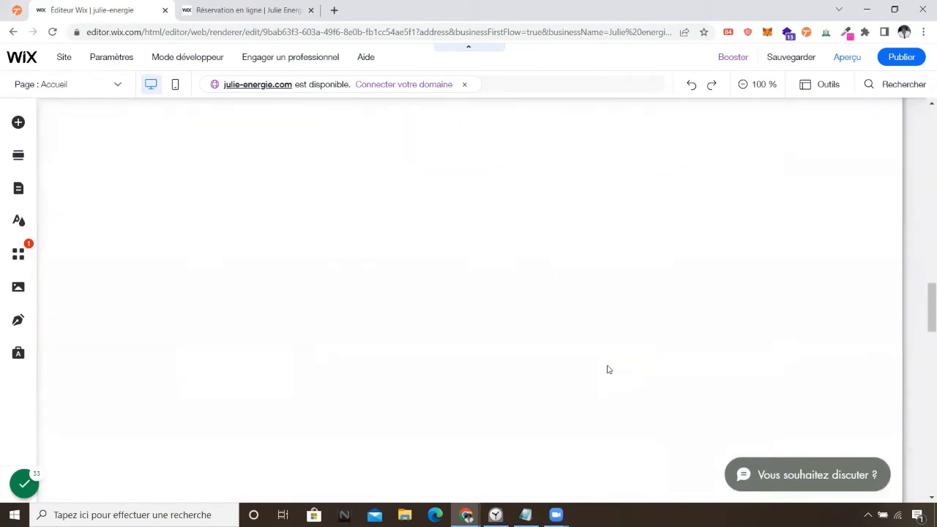
scroll(603, 364, down, 2)
scroll(602, 364, up, 5)
scroll(599, 367, down, 3)
scroll(599, 368, down, 6)
scroll(596, 370, up, 5)
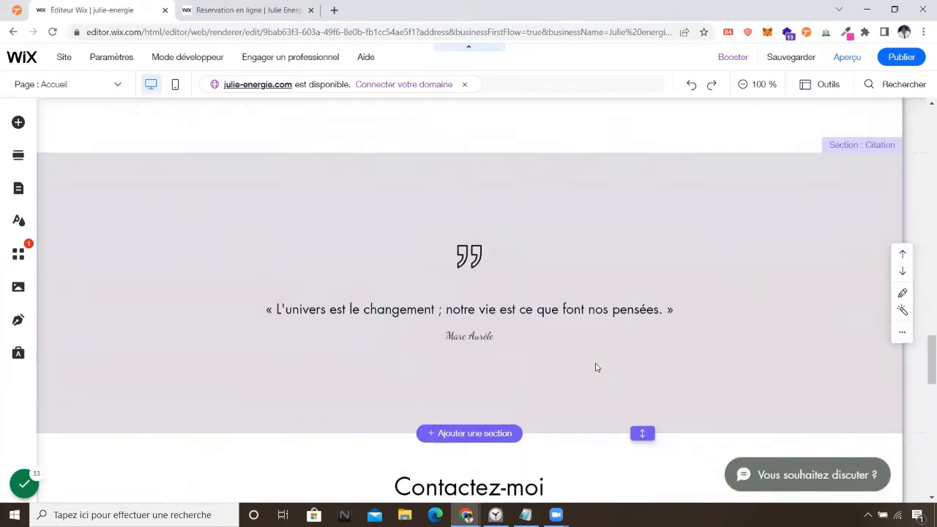
scroll(649, 339, up, 5)
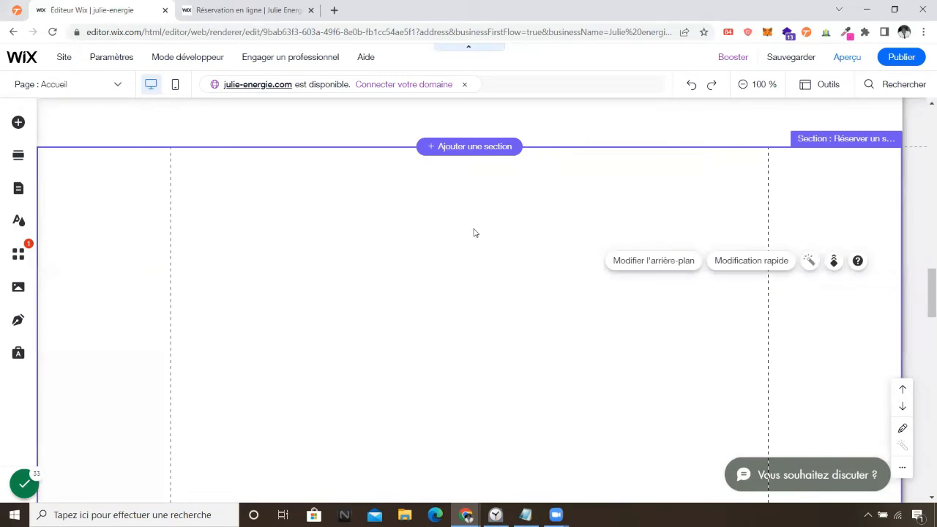
Delete the empty booking section from the home page.
right_click(473, 233)
click(506, 370)
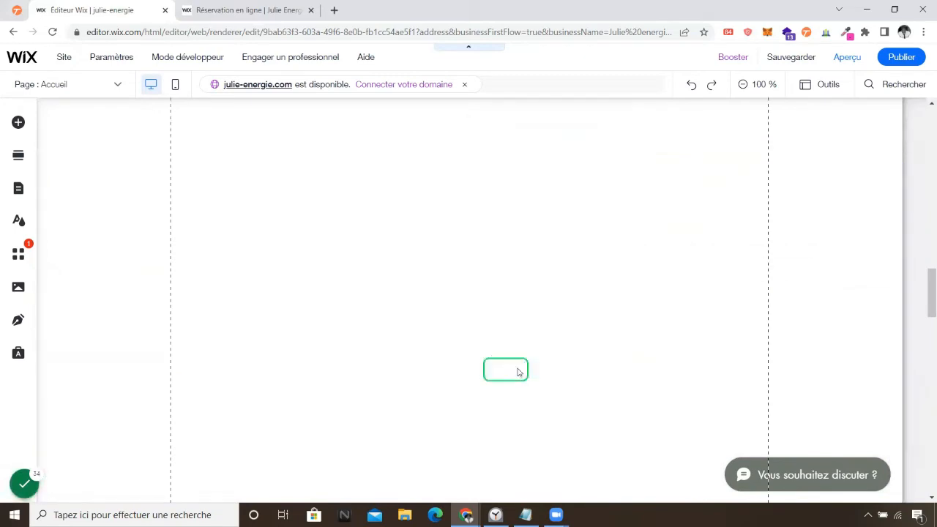
scroll(512, 389, up, 5)
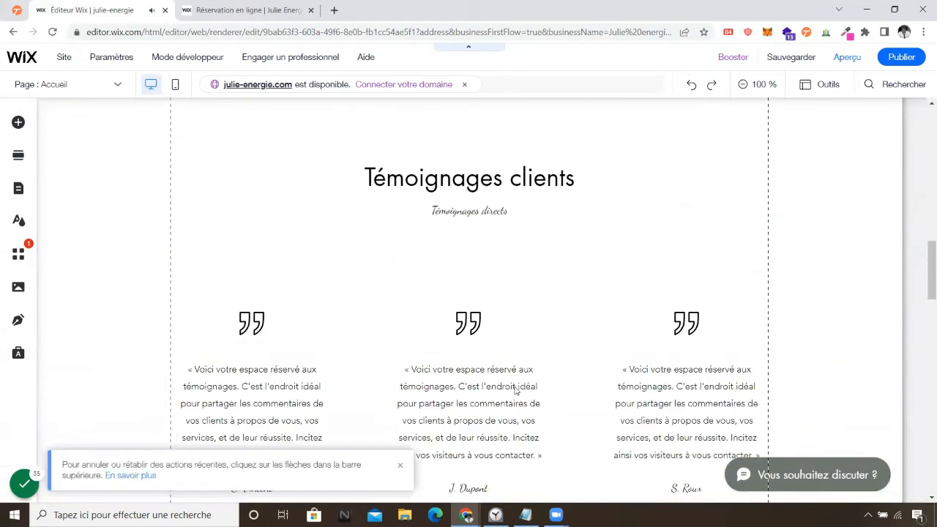
scroll(517, 390, down, 6)
scroll(404, 289, up, 1)
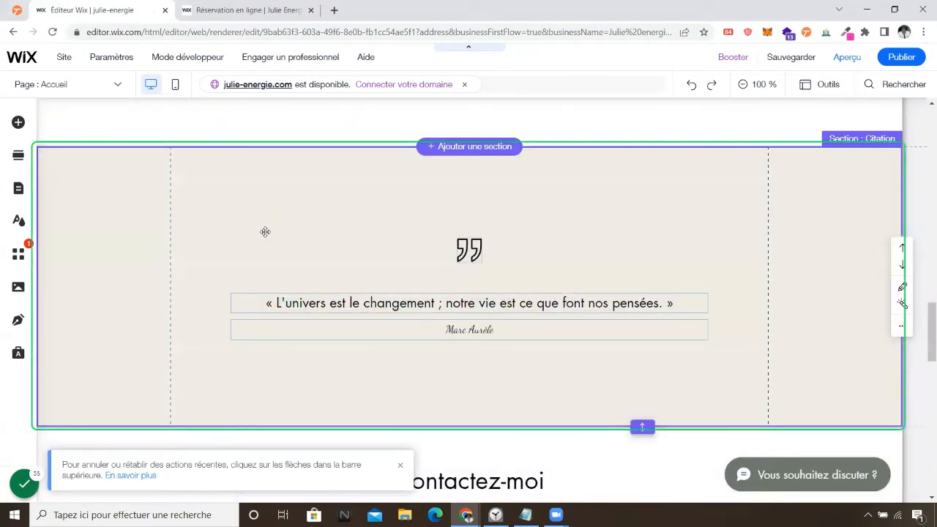
Delete the Marc Aurèle quote strip and its Citation section.
click(265, 234)
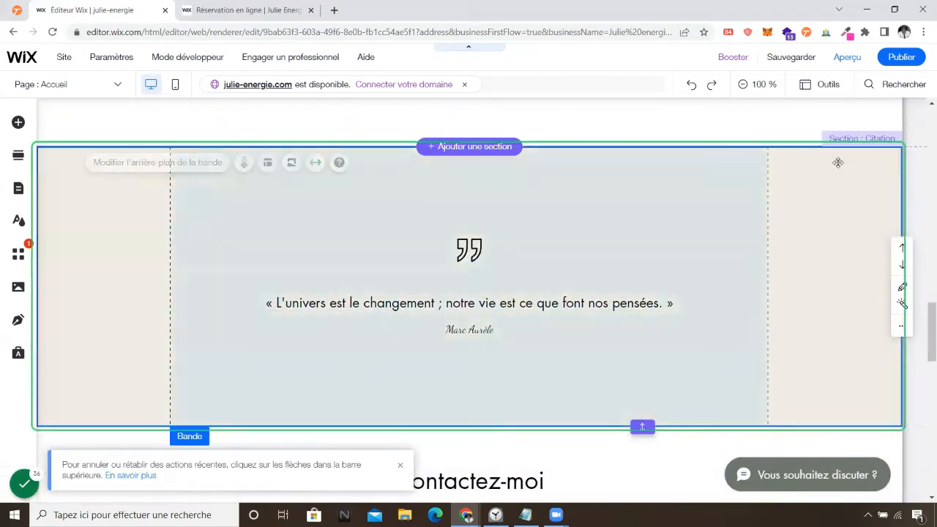
right_click(839, 170)
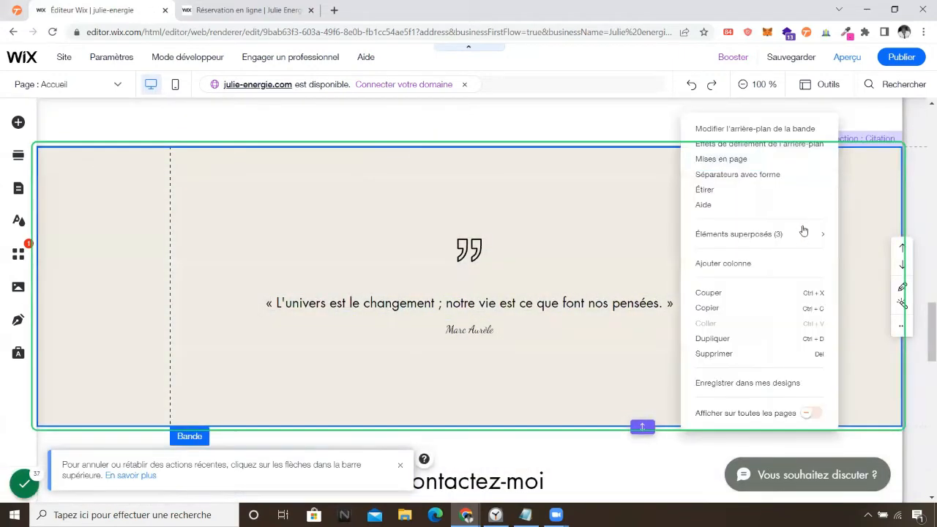
click(732, 366)
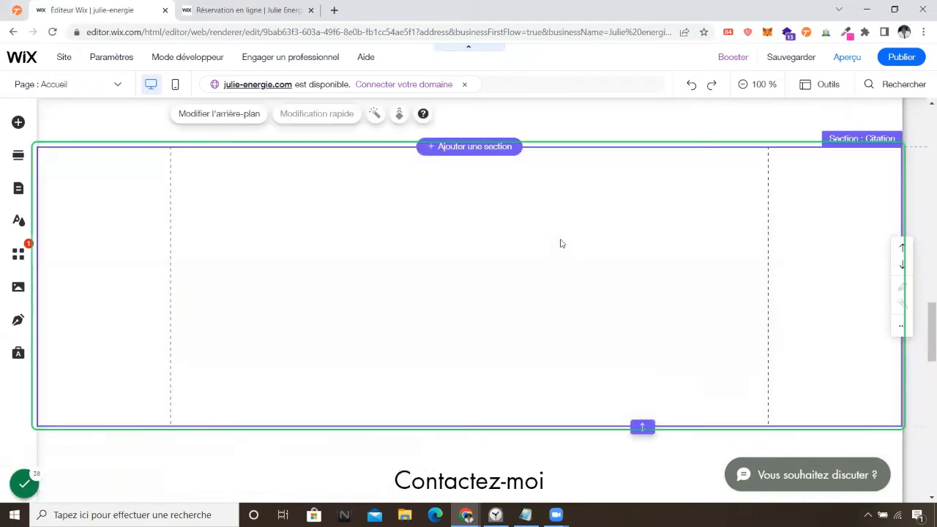
right_click(561, 243)
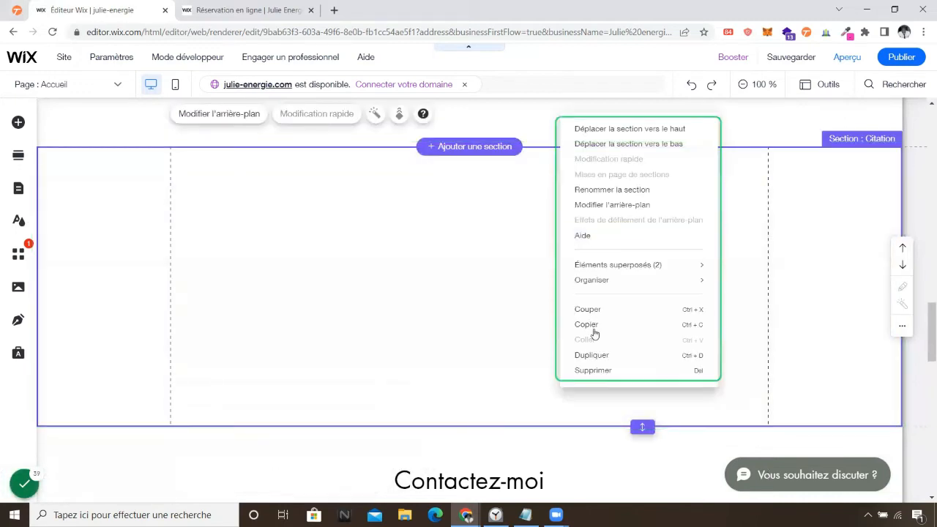
click(599, 368)
scroll(604, 376, up, 10)
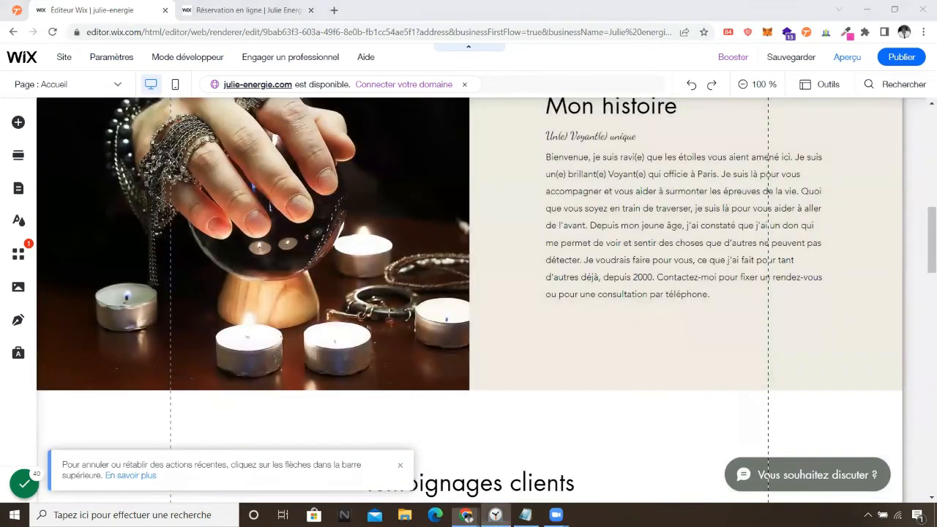
click(496, 510)
click(496, 510)
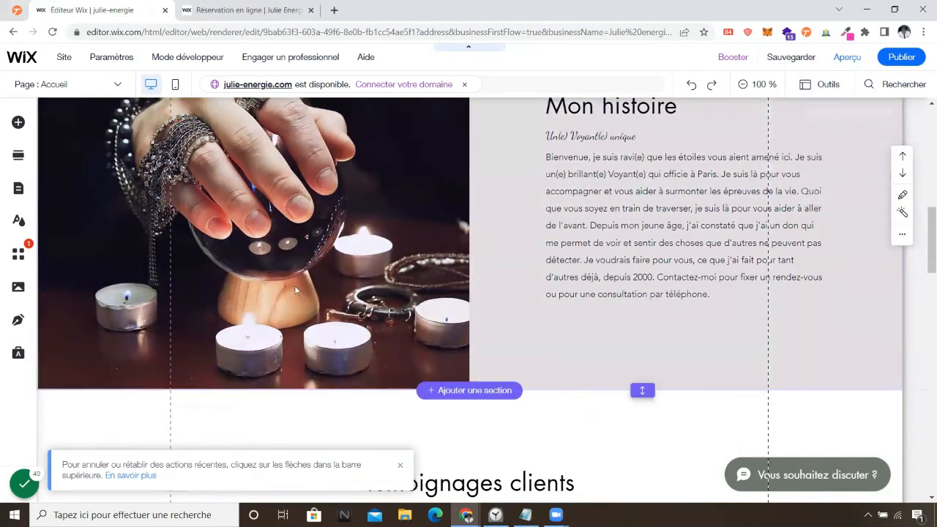
scroll(296, 291, up, 8)
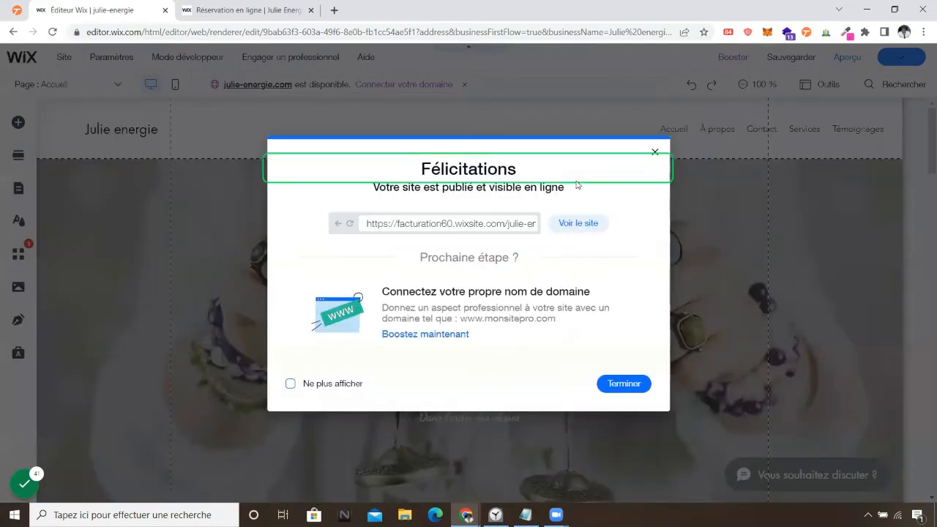
View the published site in a new tab, then close the Félicitations confirmation in the editor.
click(572, 225)
click(107, 10)
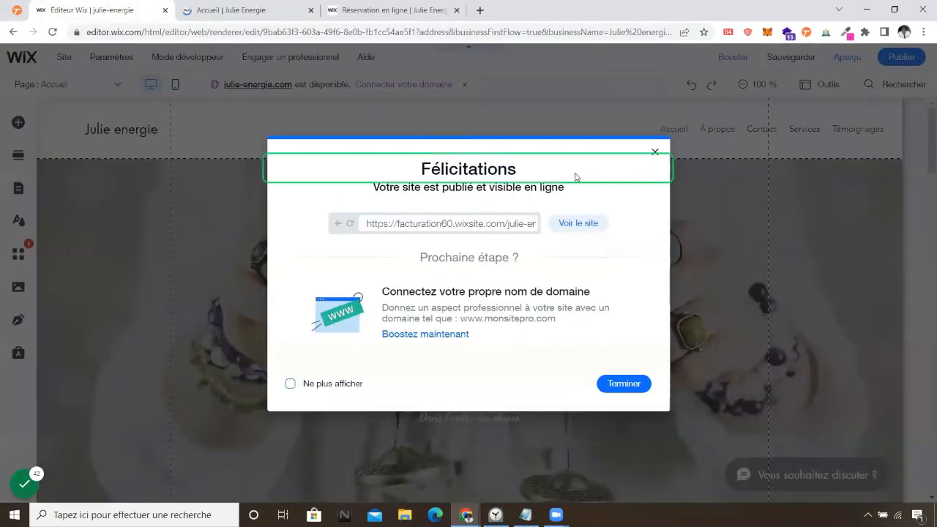
click(654, 152)
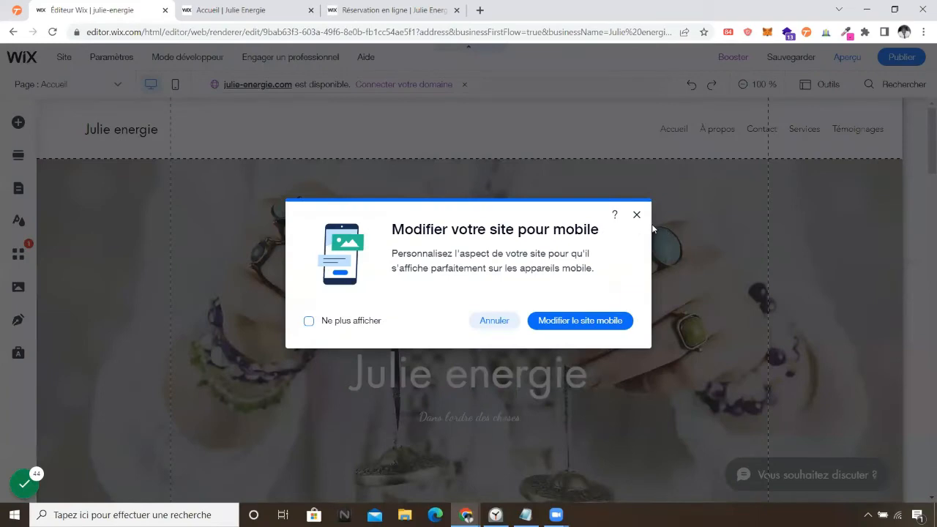
click(637, 215)
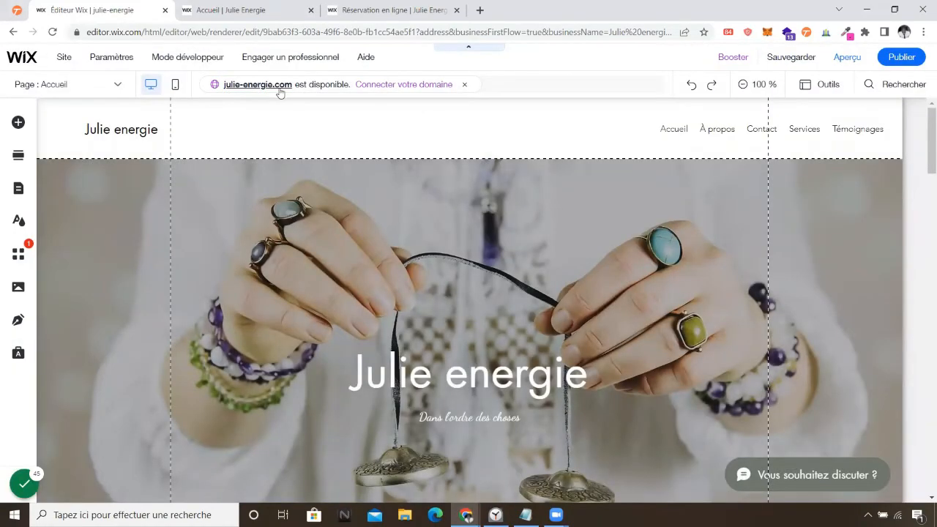
click(242, 86)
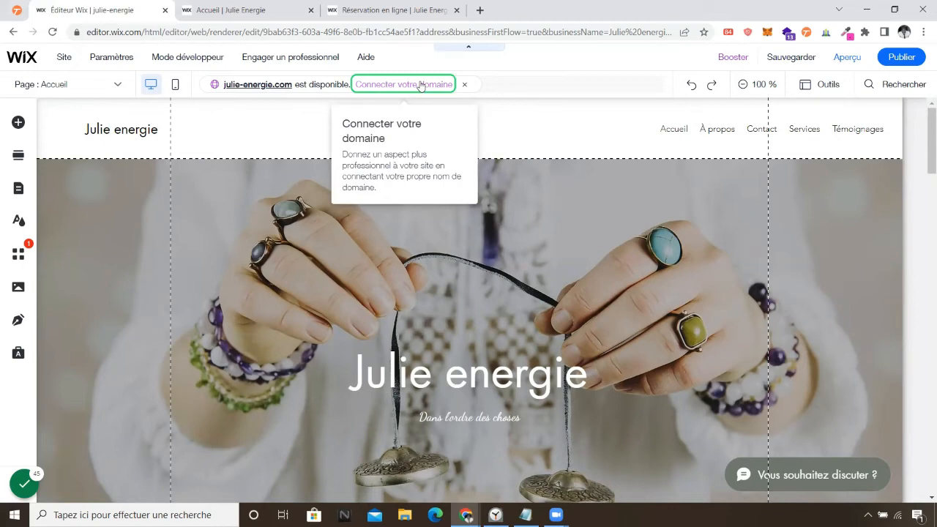
Scroll through the live Accueil | Julie Energie page, then start a new Google tab.
click(263, 9)
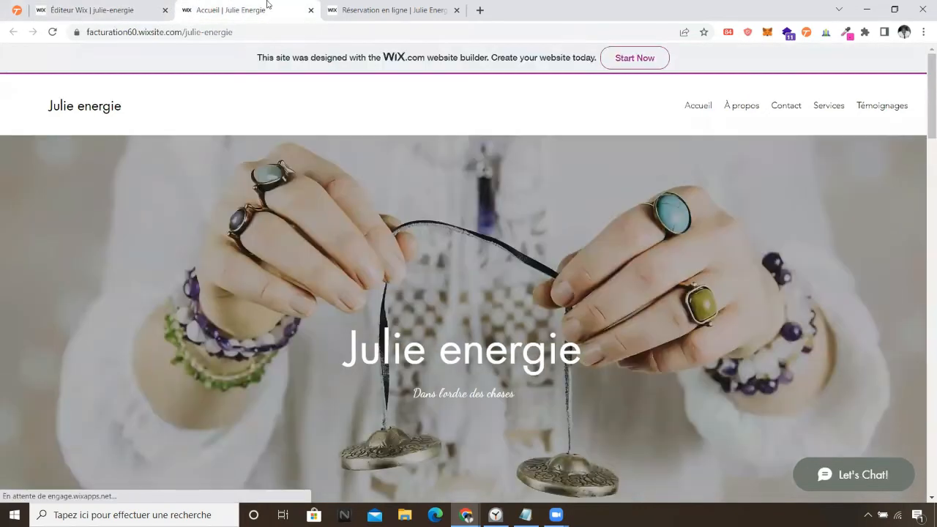
scroll(410, 354, down, 10)
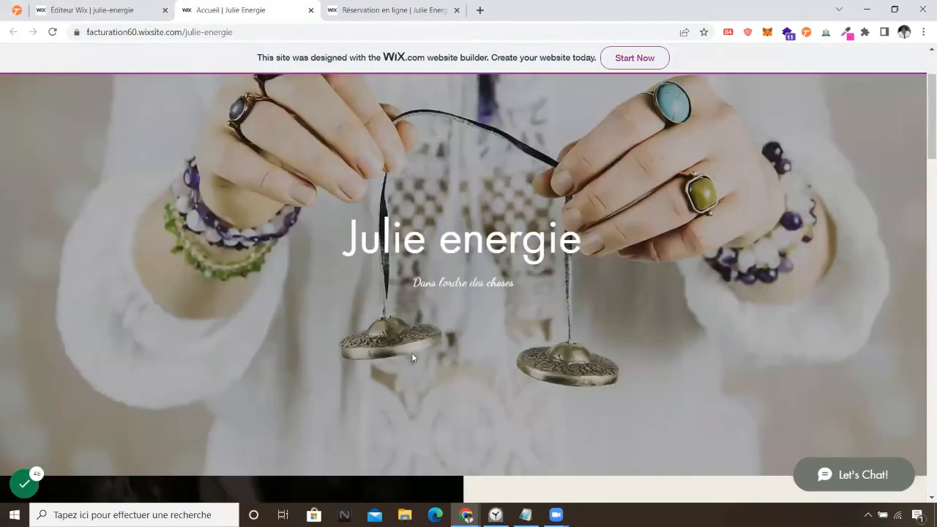
scroll(422, 370, up, 10)
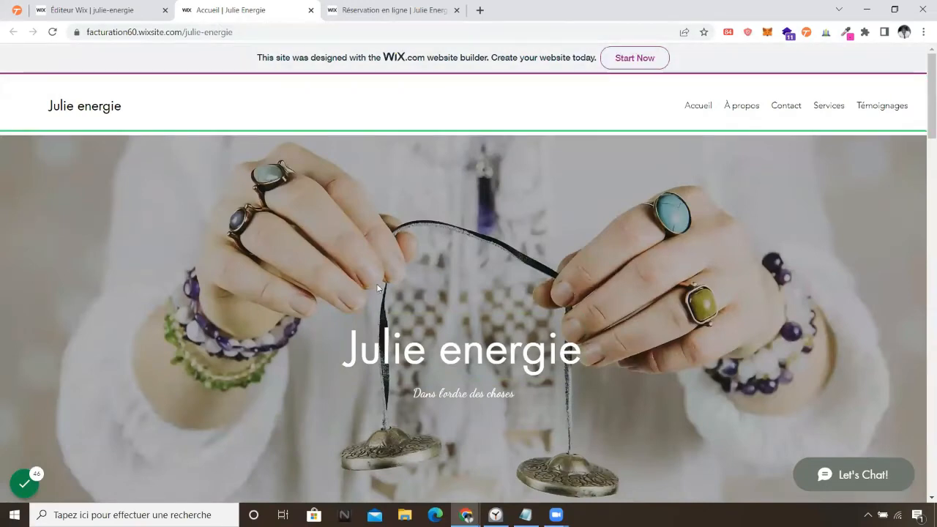
scroll(523, 370, down, 3)
scroll(523, 370, down, 4)
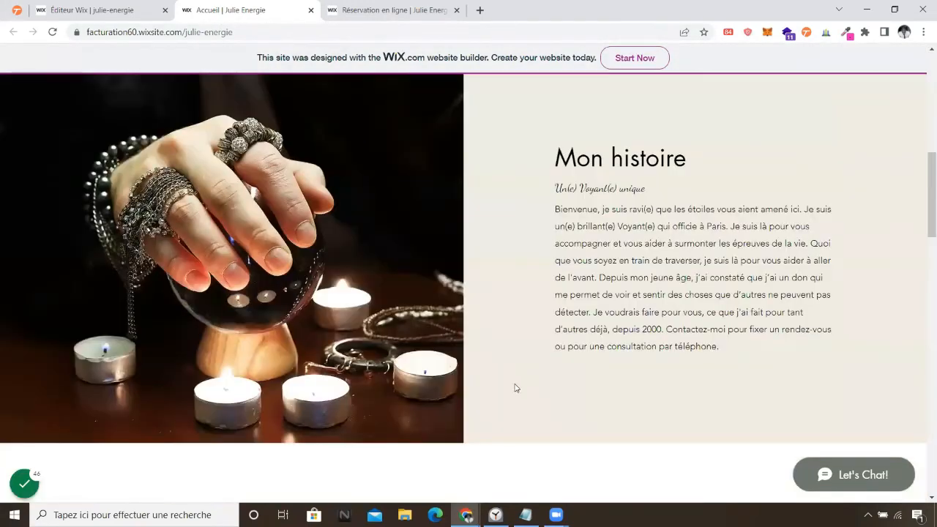
scroll(516, 385, down, 10)
scroll(535, 345, up, 4)
scroll(528, 355, up, 10)
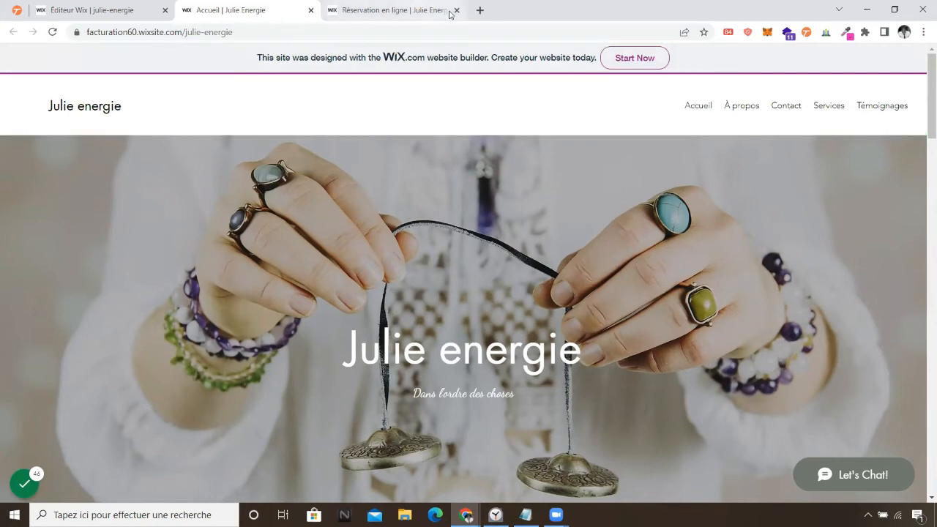
click(480, 10)
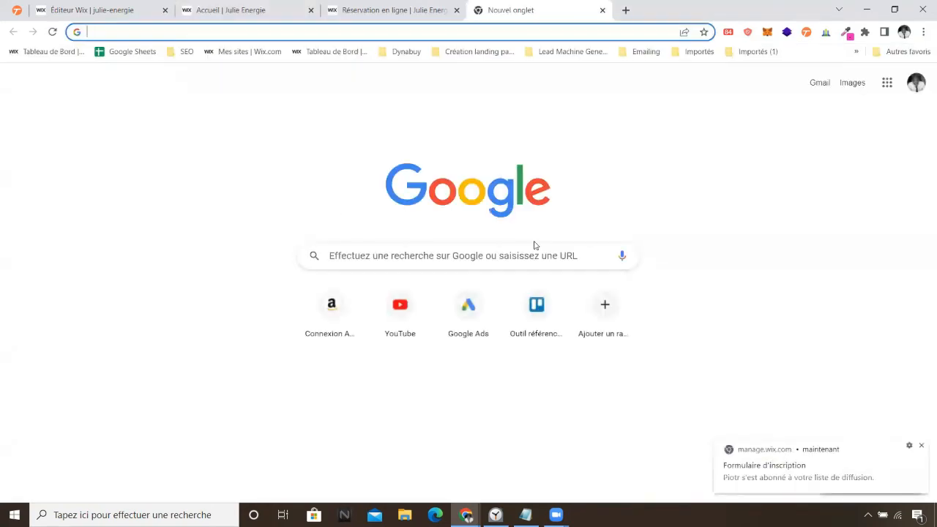
Search Google for 'energeticienne paris'.
text(energeo)
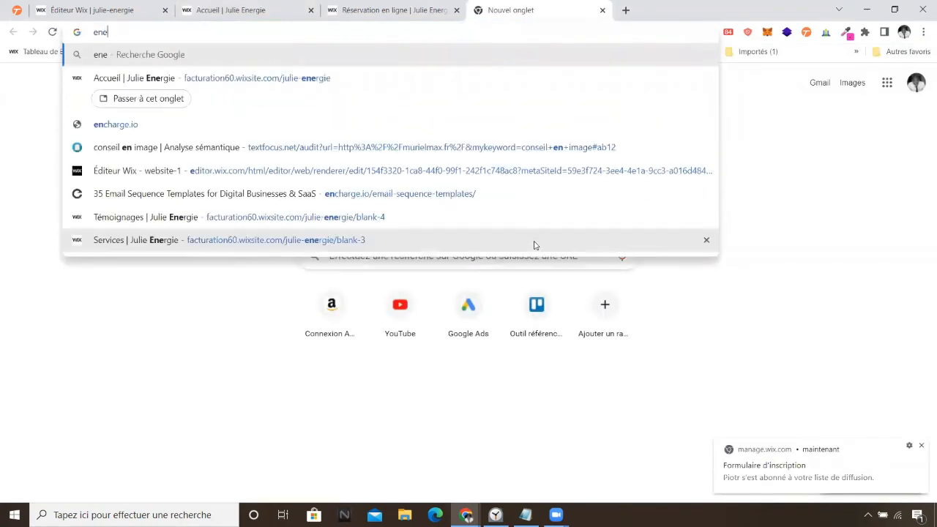
key(BackSpace)
key(BackSpace)
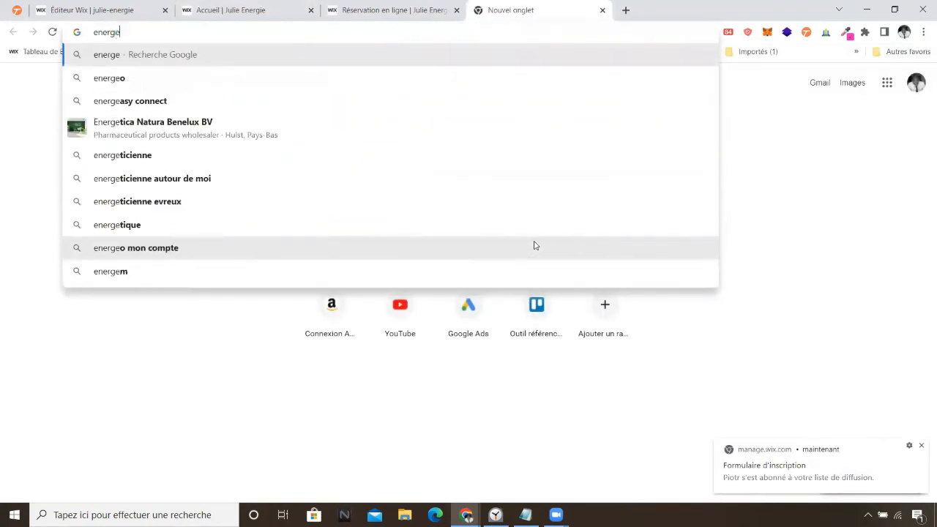
text(etic)
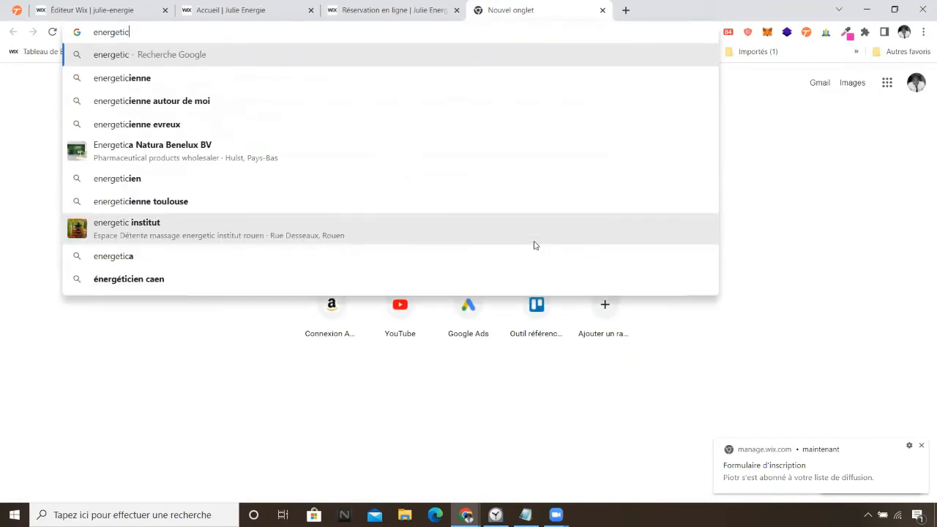
text(ienne paris)
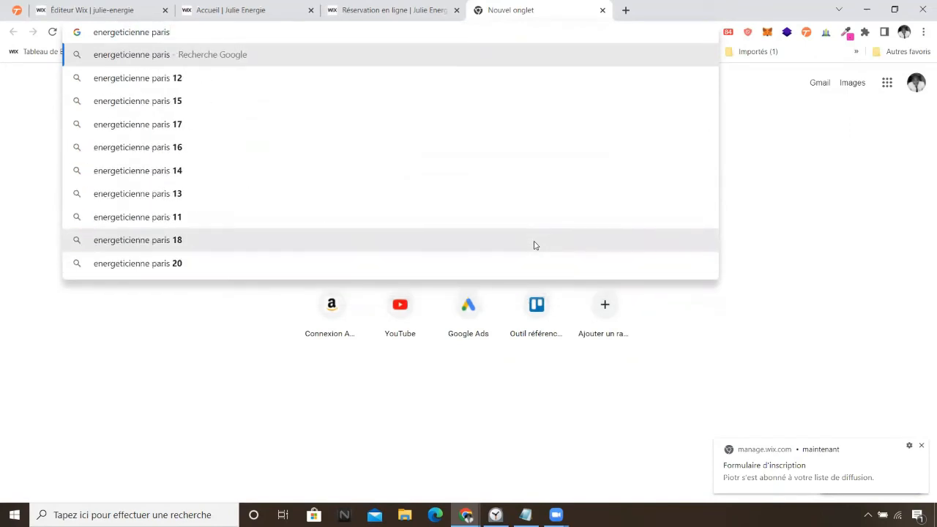
key(Return)
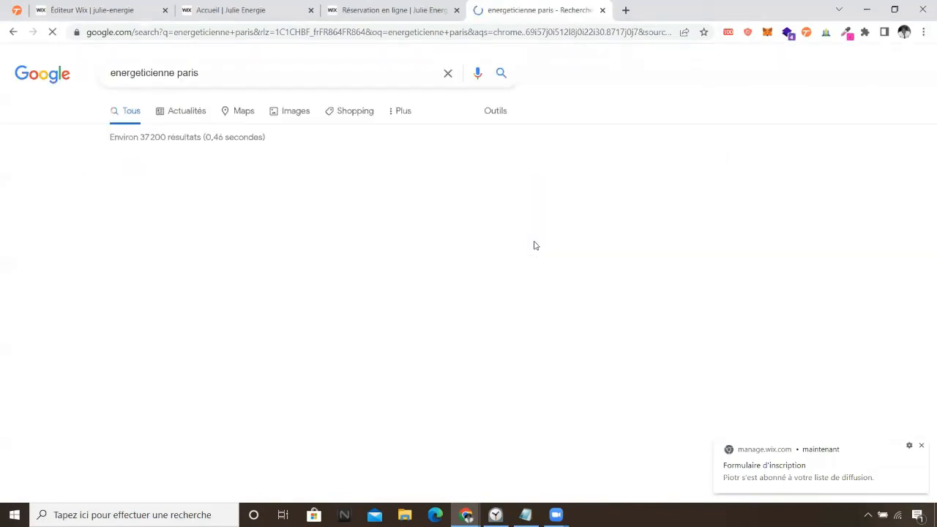
scroll(410, 233, down, 4)
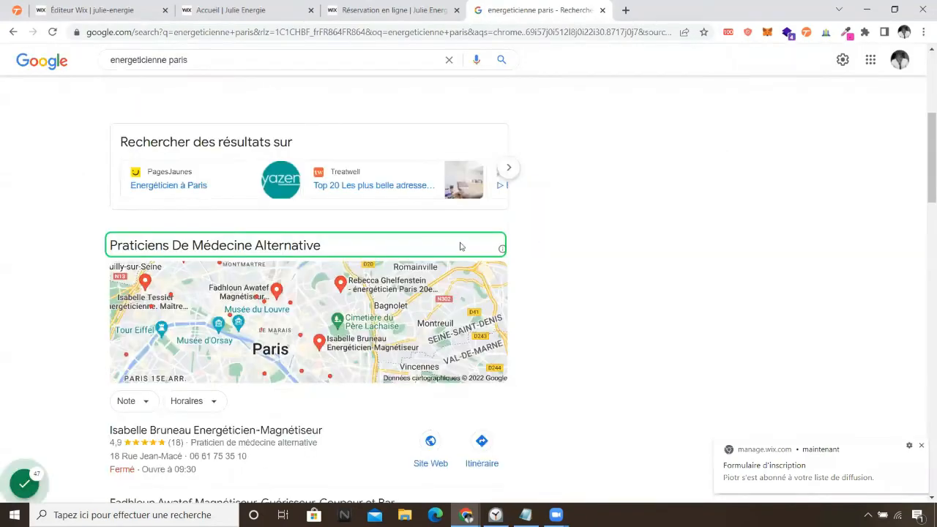
scroll(665, 208, down, 8)
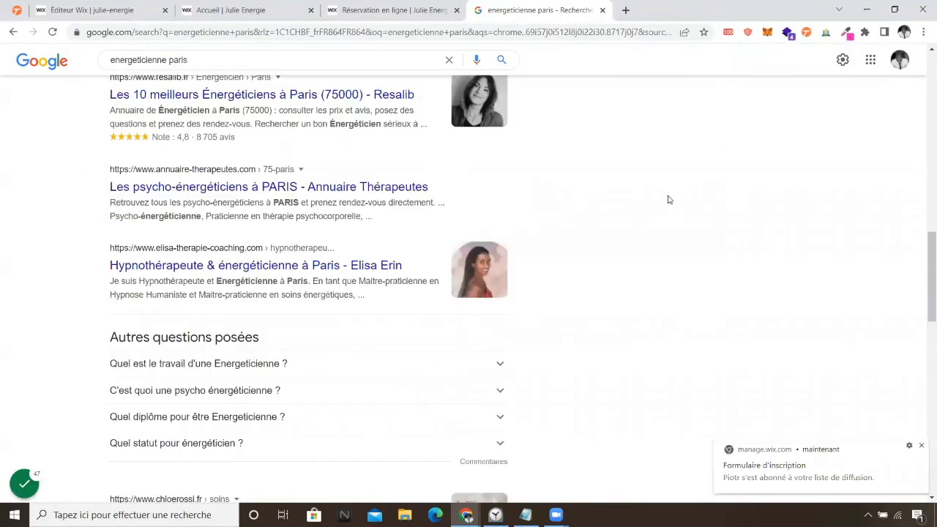
click(261, 275)
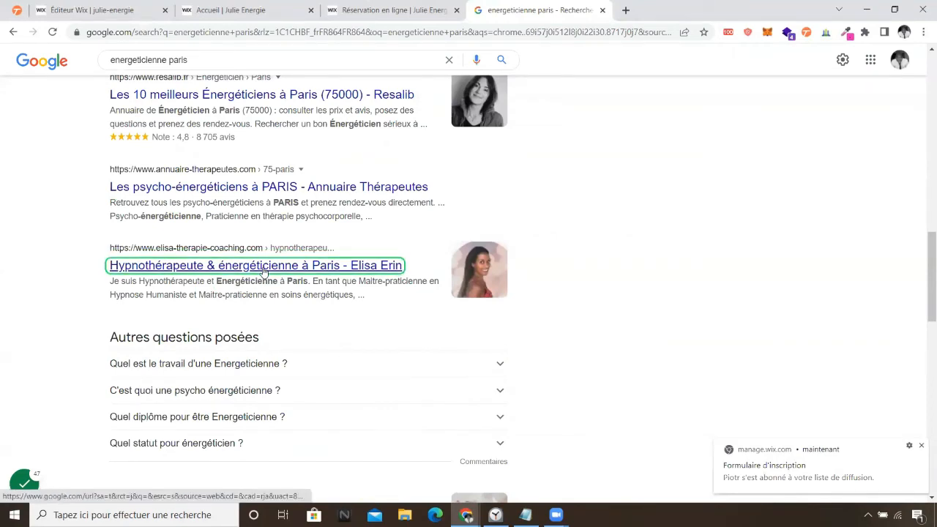
right_click(263, 269)
click(311, 278)
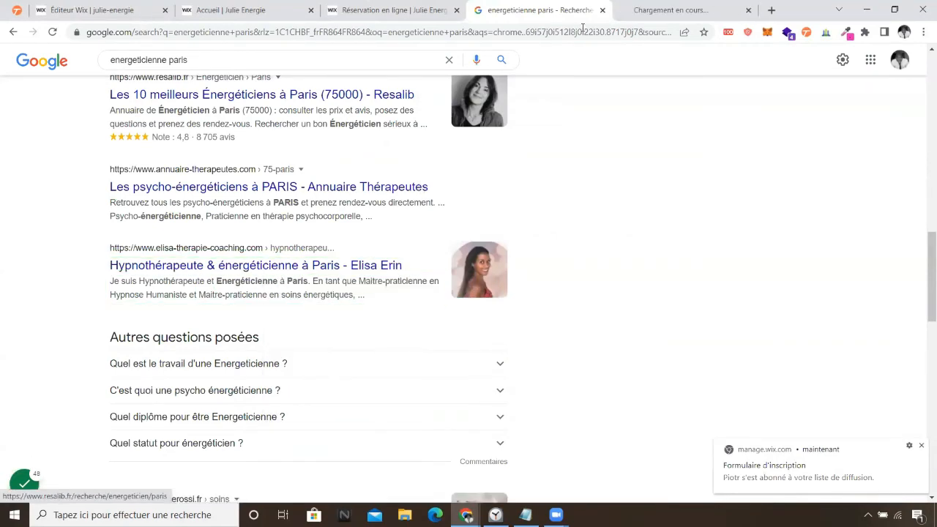
click(659, 10)
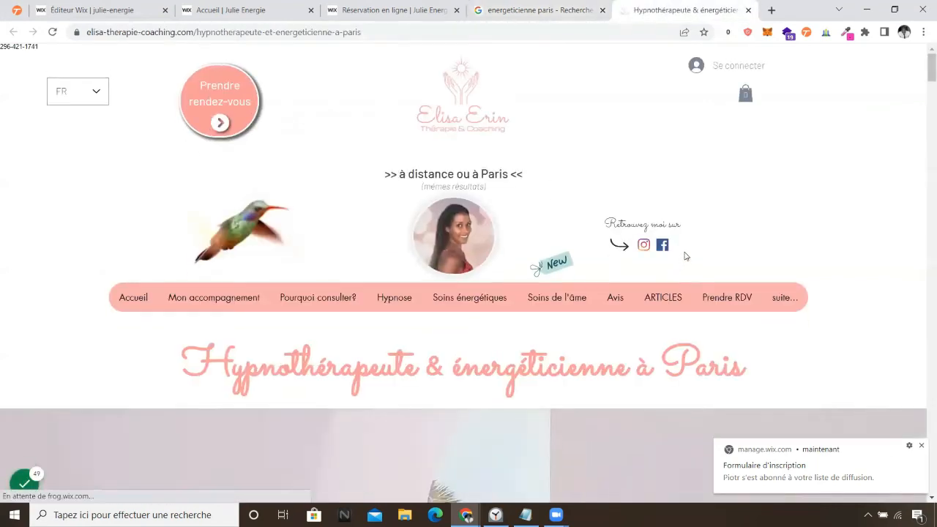
click(605, 305)
scroll(604, 306, down, 5)
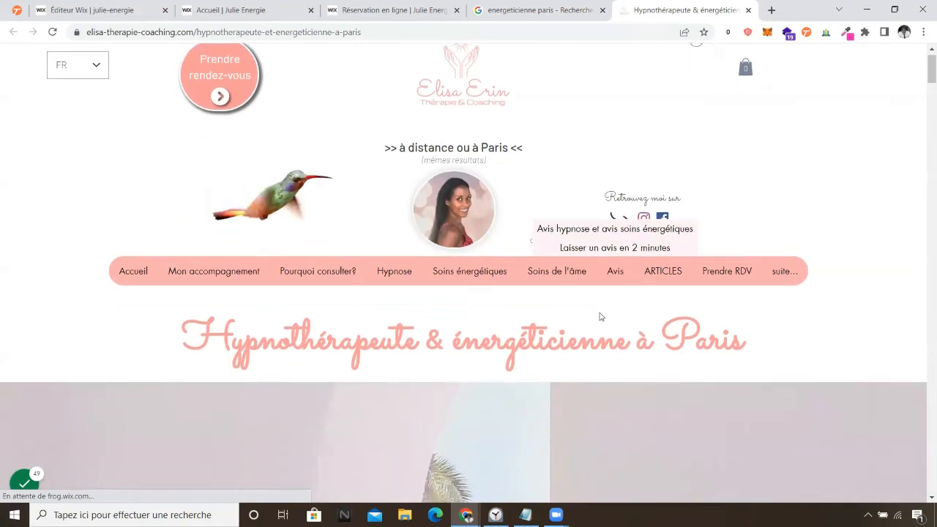
scroll(593, 304, up, 5)
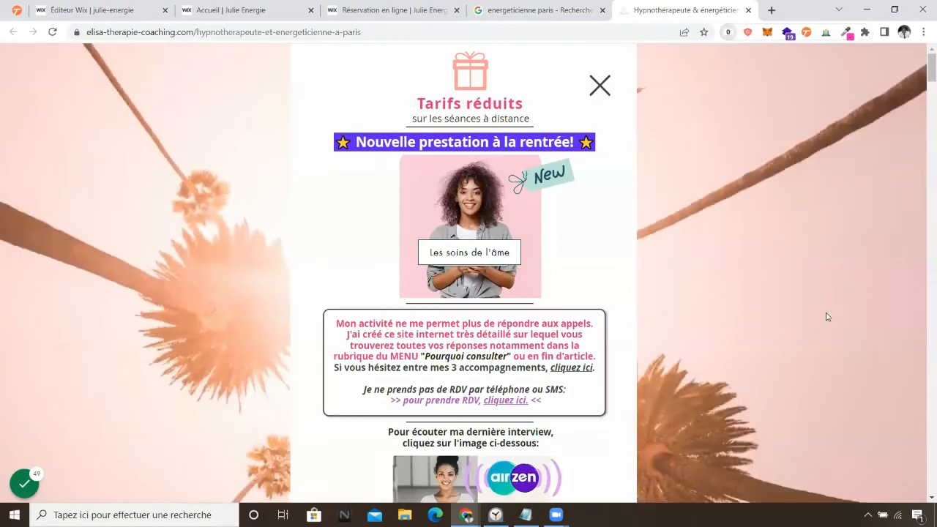
List the competitor's 175 SEObserver keywords, led by energeticienne paris at position 3.
click(728, 32)
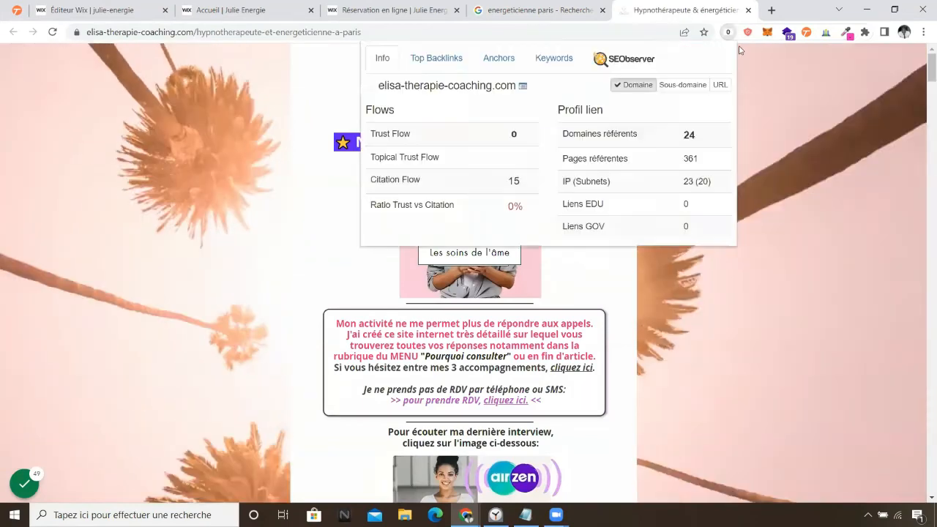
click(554, 58)
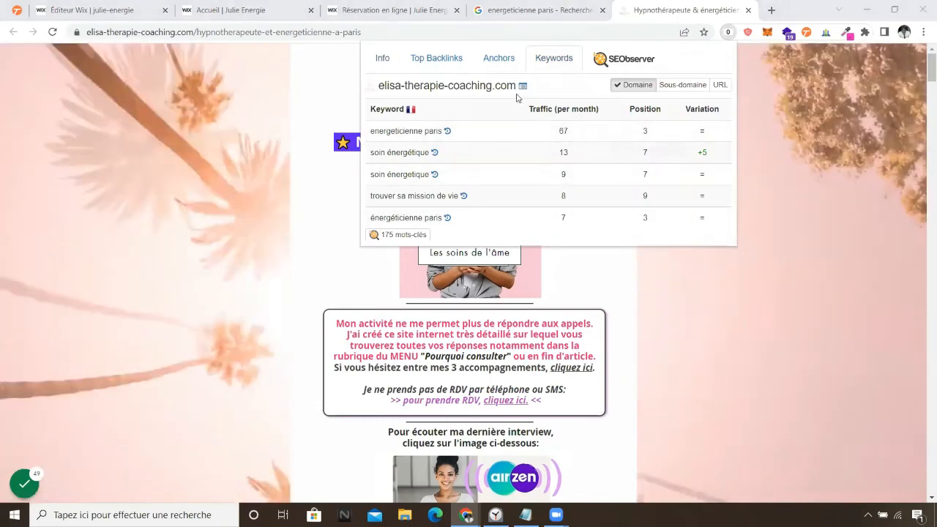
Open SEObserver's full elisa-therapie-coaching.com report and scroll to its referring-domain and traffic figures.
click(522, 86)
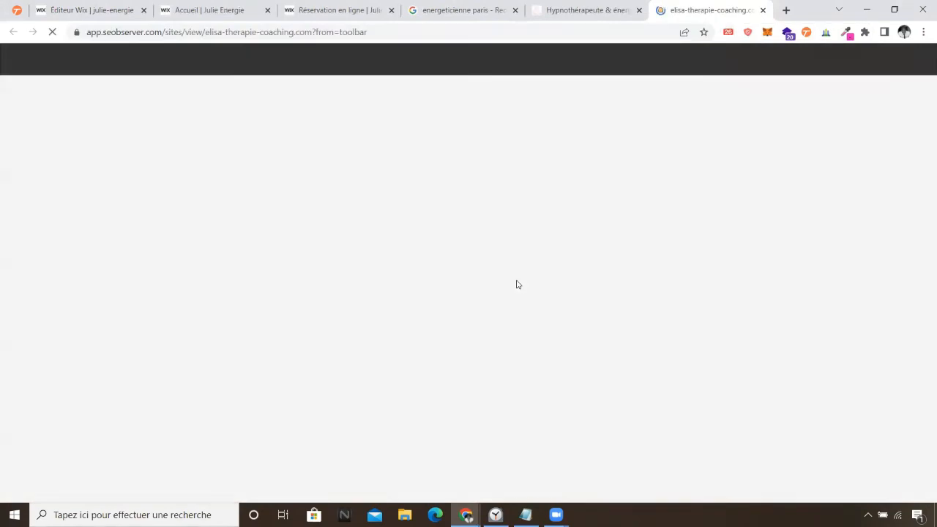
scroll(498, 284, down, 2)
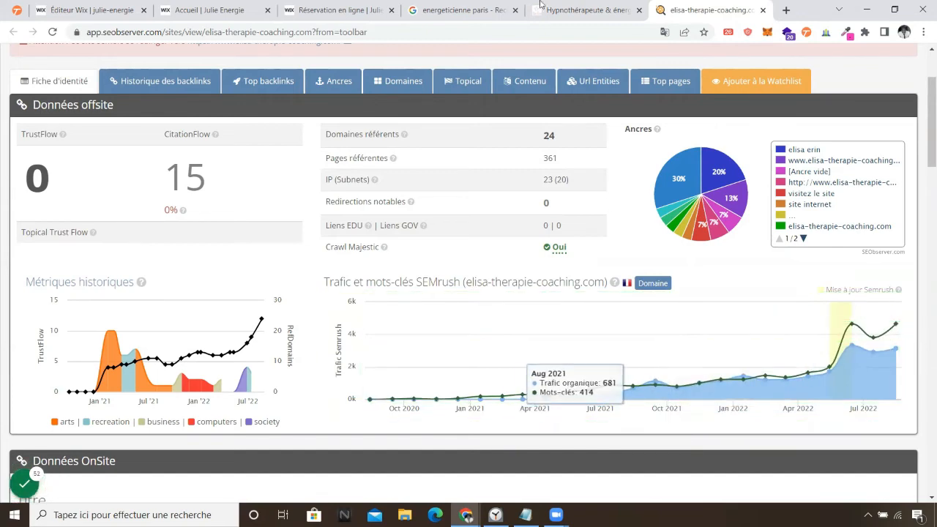
click(582, 10)
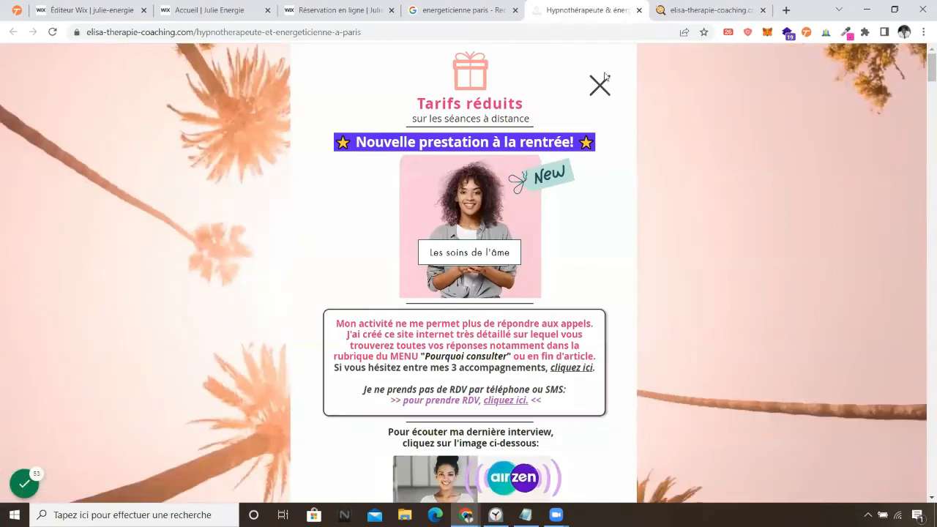
click(601, 84)
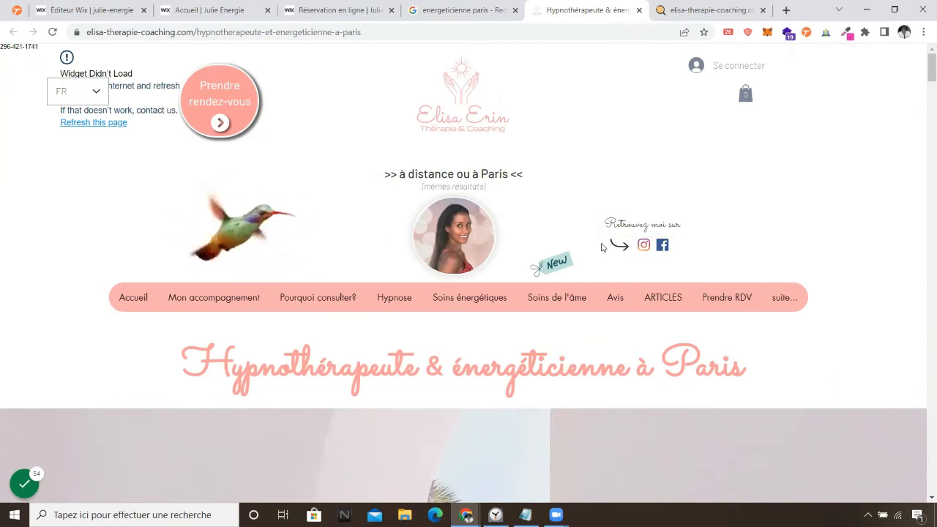
click(52, 31)
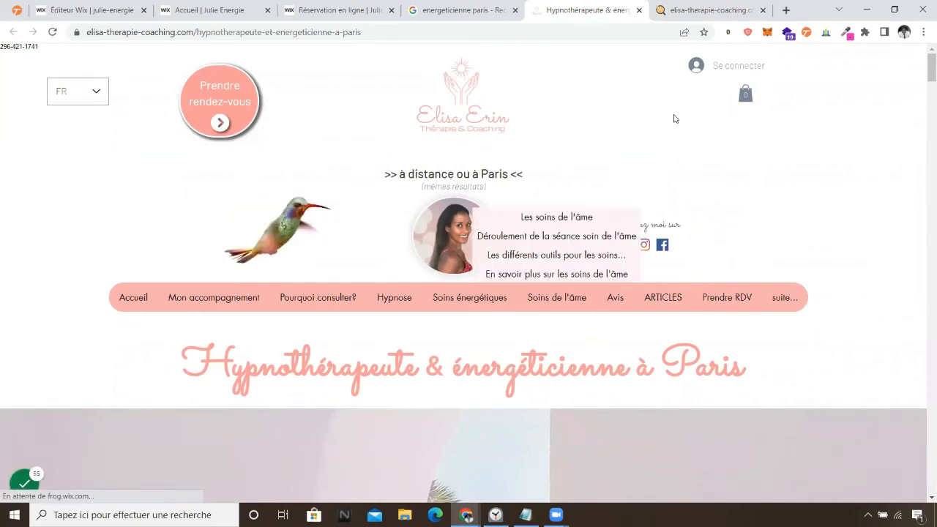
scroll(758, 305, down, 5)
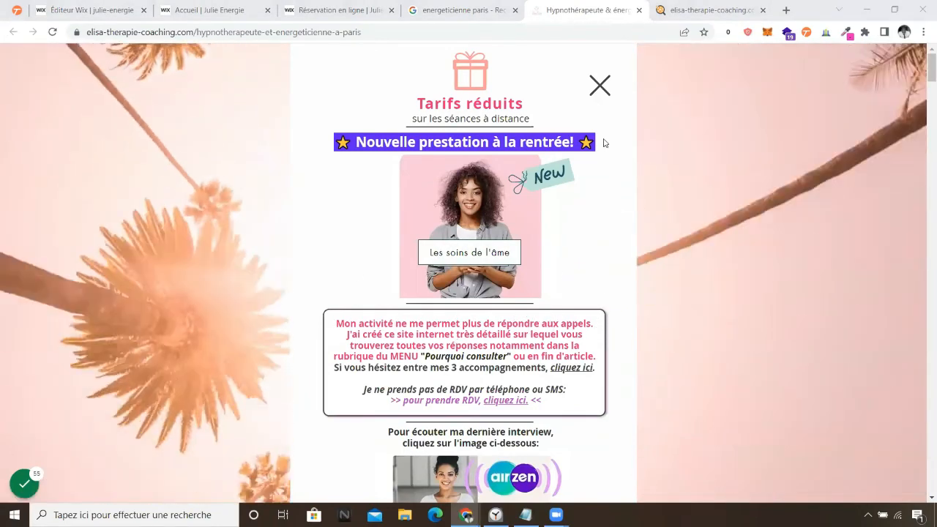
click(601, 85)
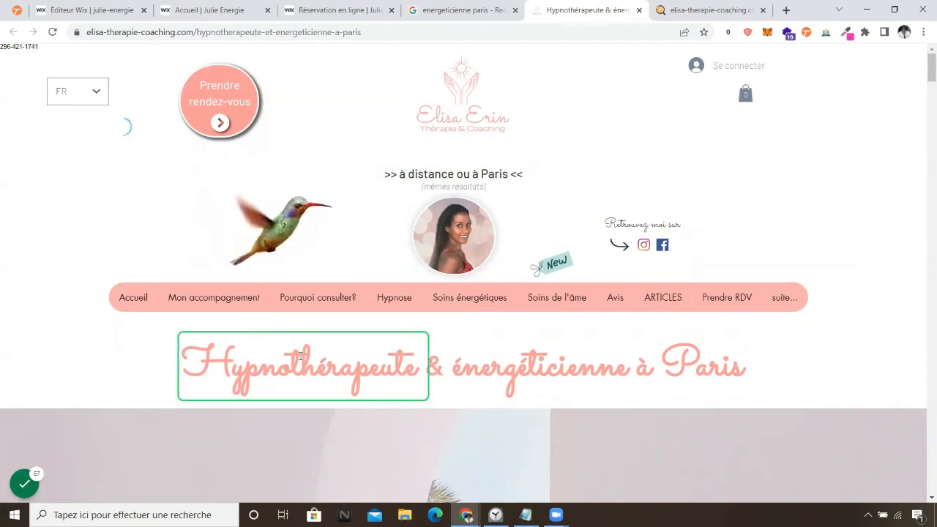
click(672, 9)
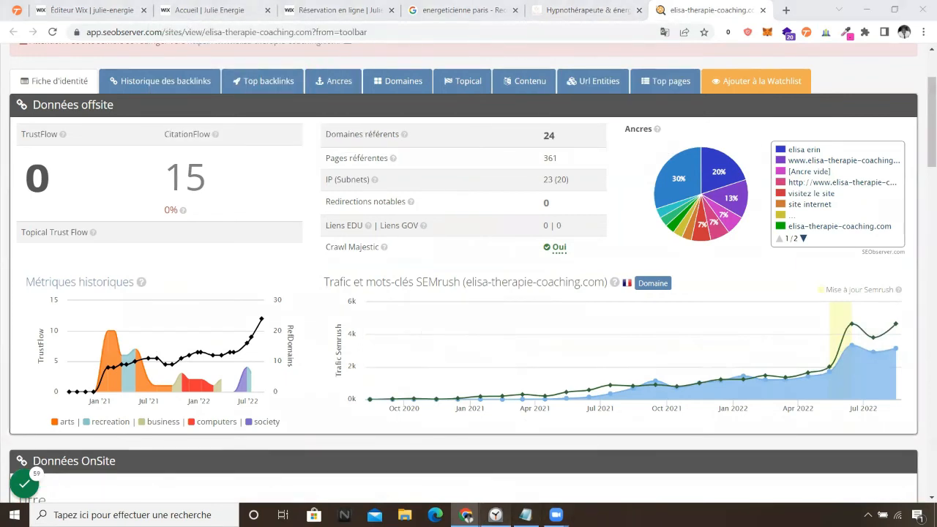
Pause the stopwatch at 15:32 and switch to the live Julie energie tab.
click(495, 515)
click(470, 300)
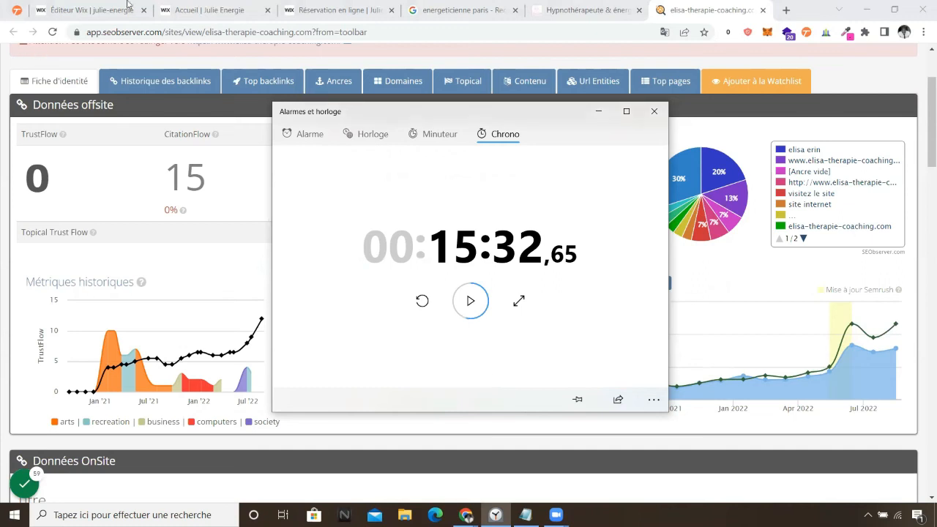
click(198, 10)
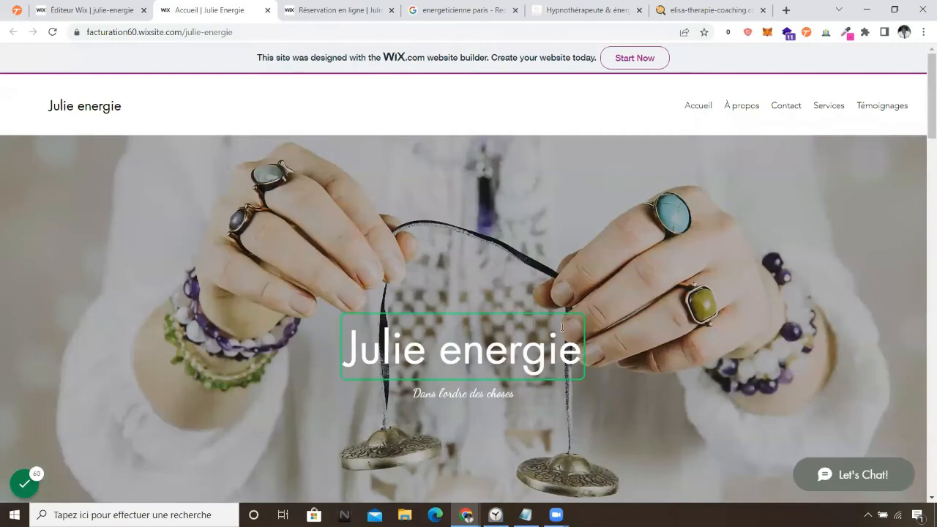
Scroll the live Julie energie home page, then open its Contact page with the Contactez-moi form.
scroll(533, 331, down, 5)
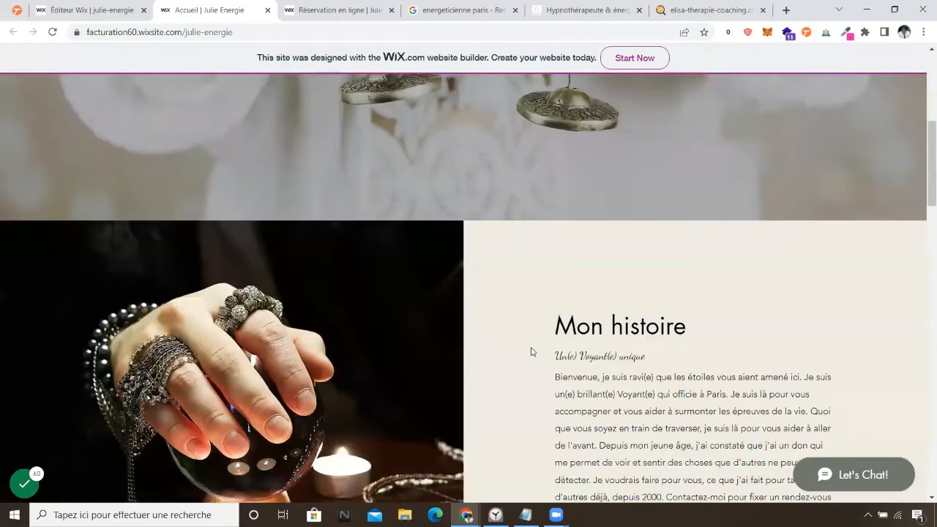
scroll(533, 352, down, 10)
scroll(525, 359, up, 7)
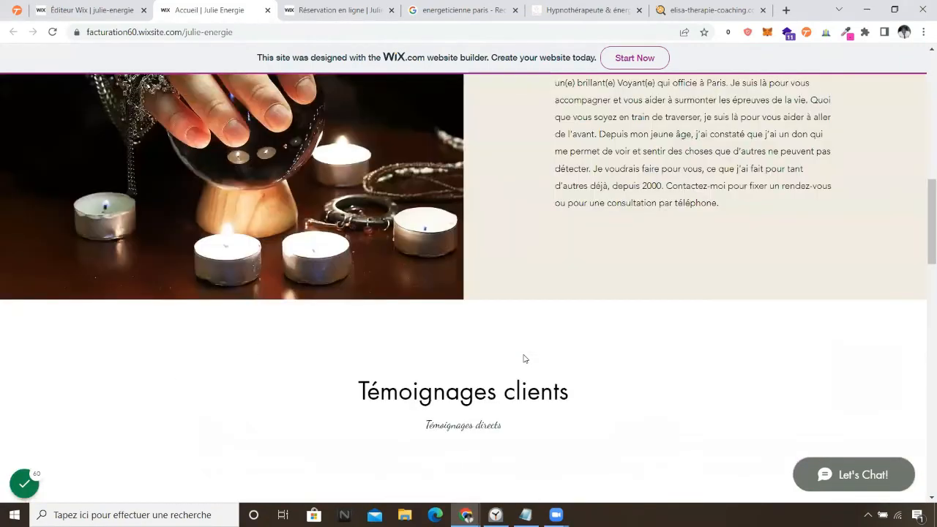
scroll(524, 359, up, 8)
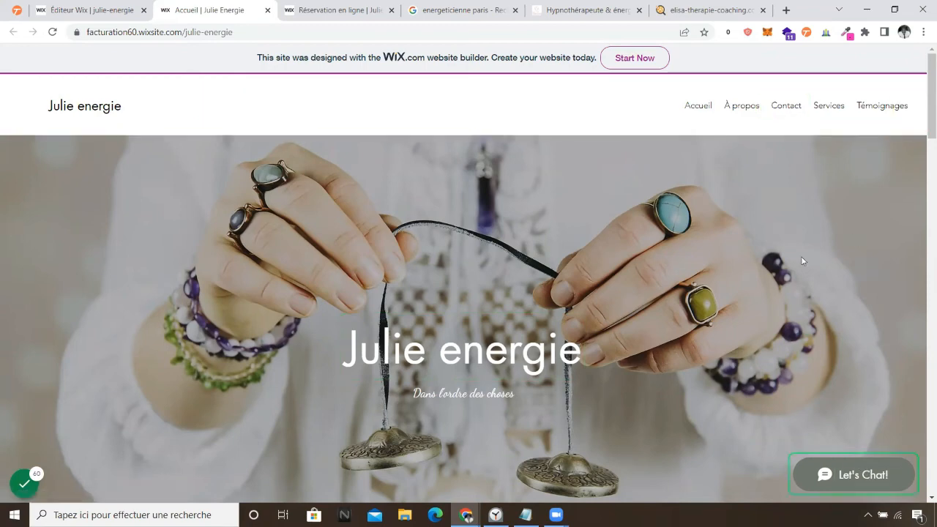
click(784, 107)
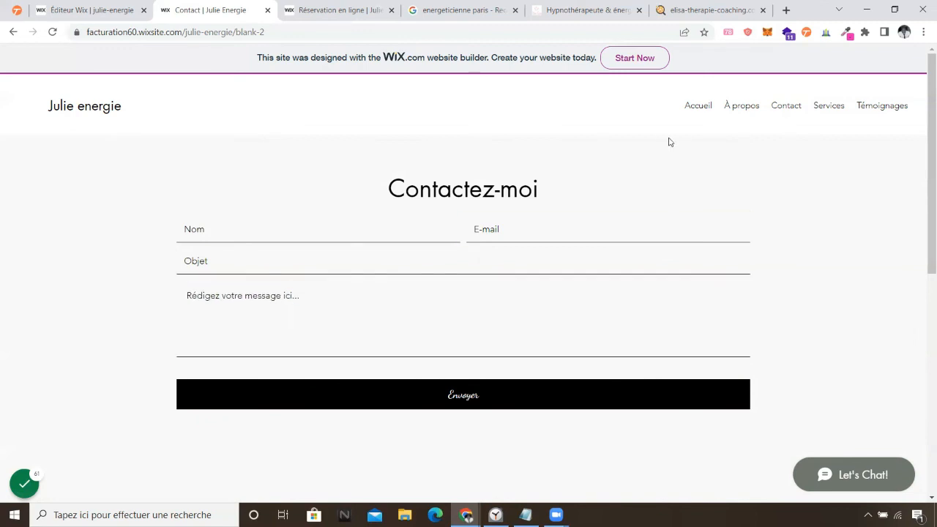
click(698, 105)
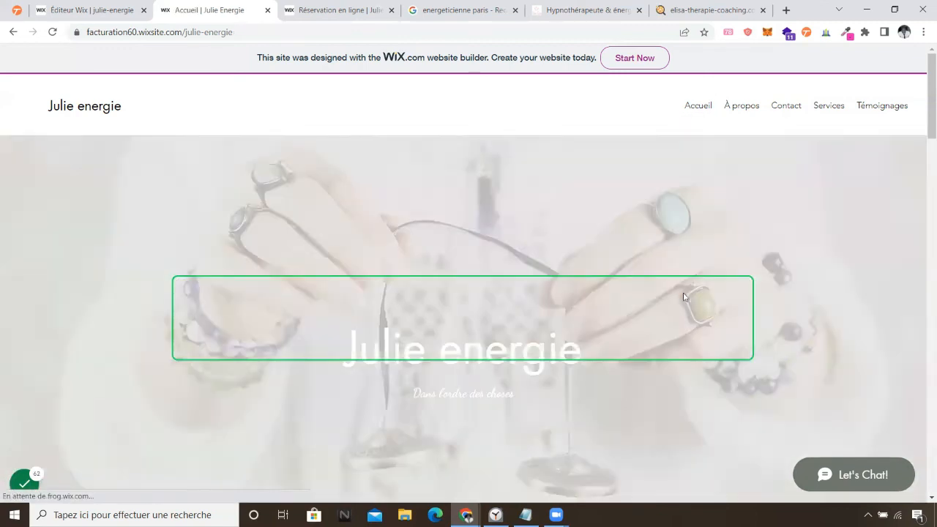
scroll(612, 342, down, 5)
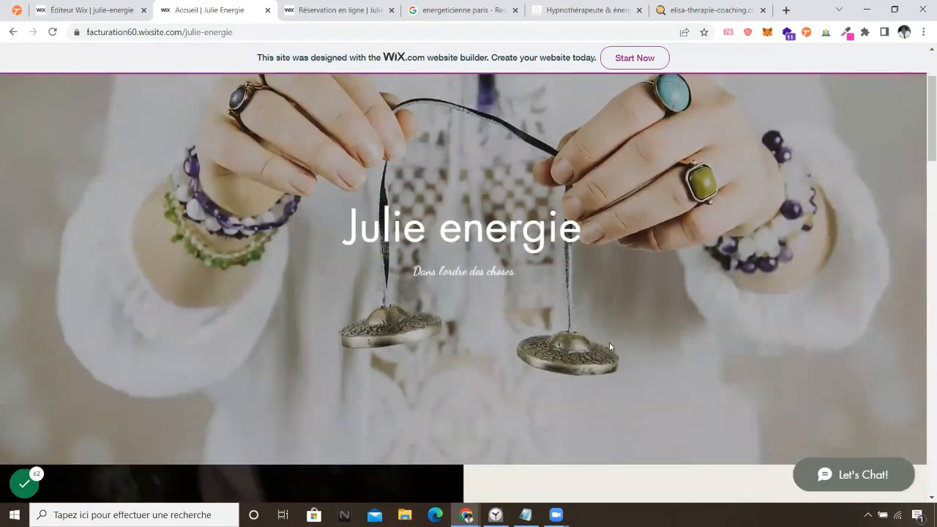
scroll(606, 351, up, 5)
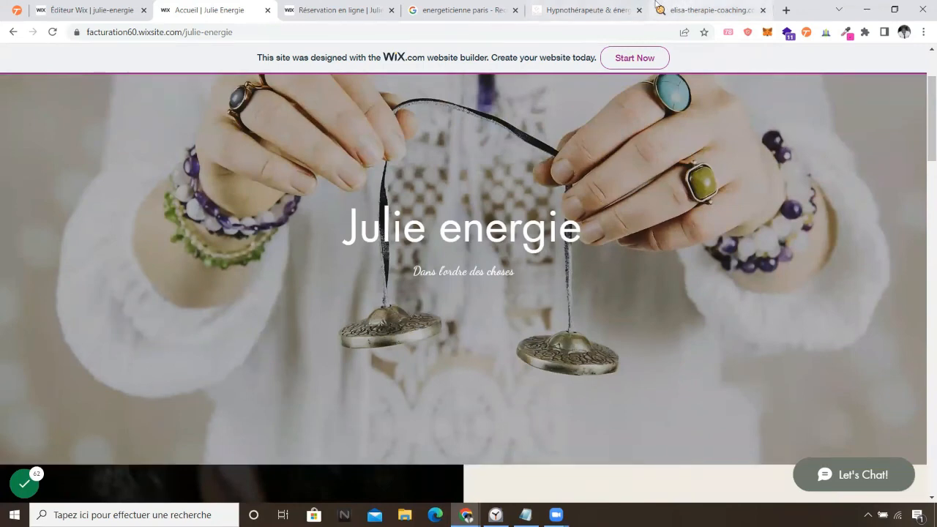
click(616, 6)
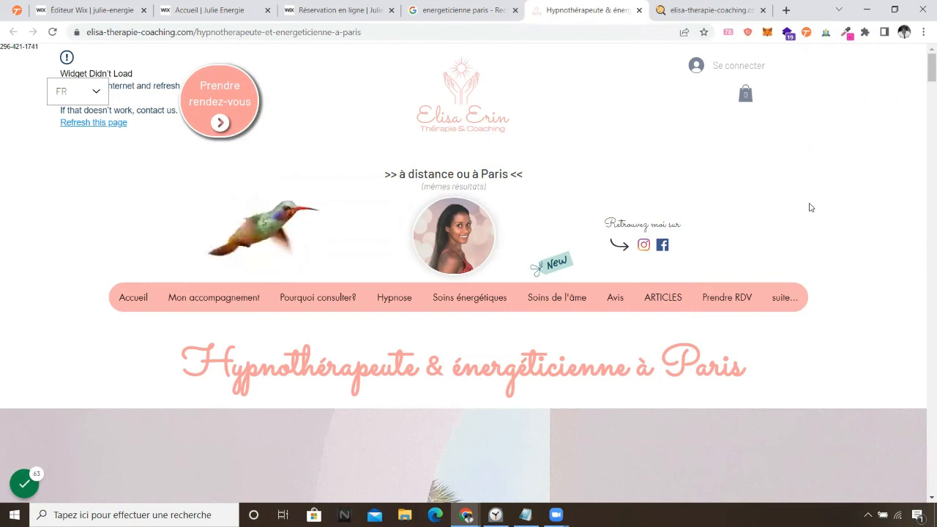
Switch to the 'Accueil | Julie Energie' tab showing the 'Dans l'ordre des choses' tagline.
click(182, 8)
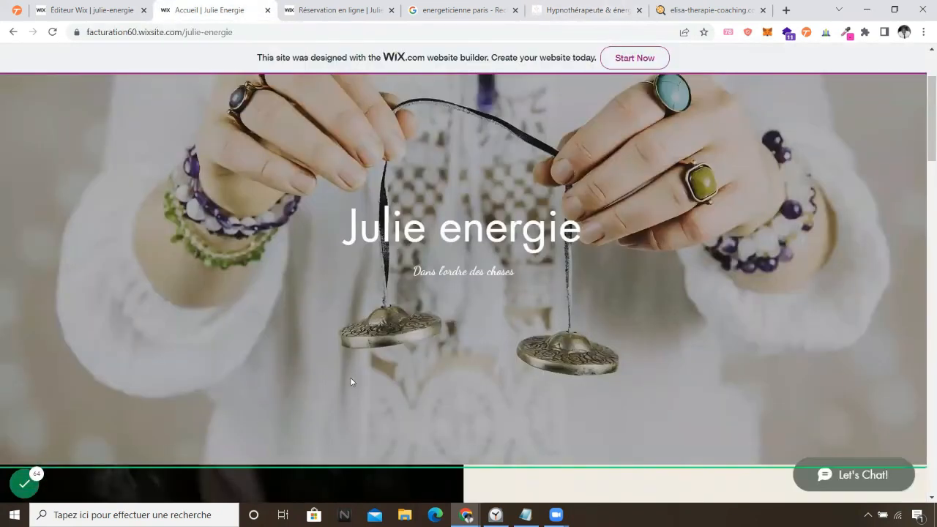